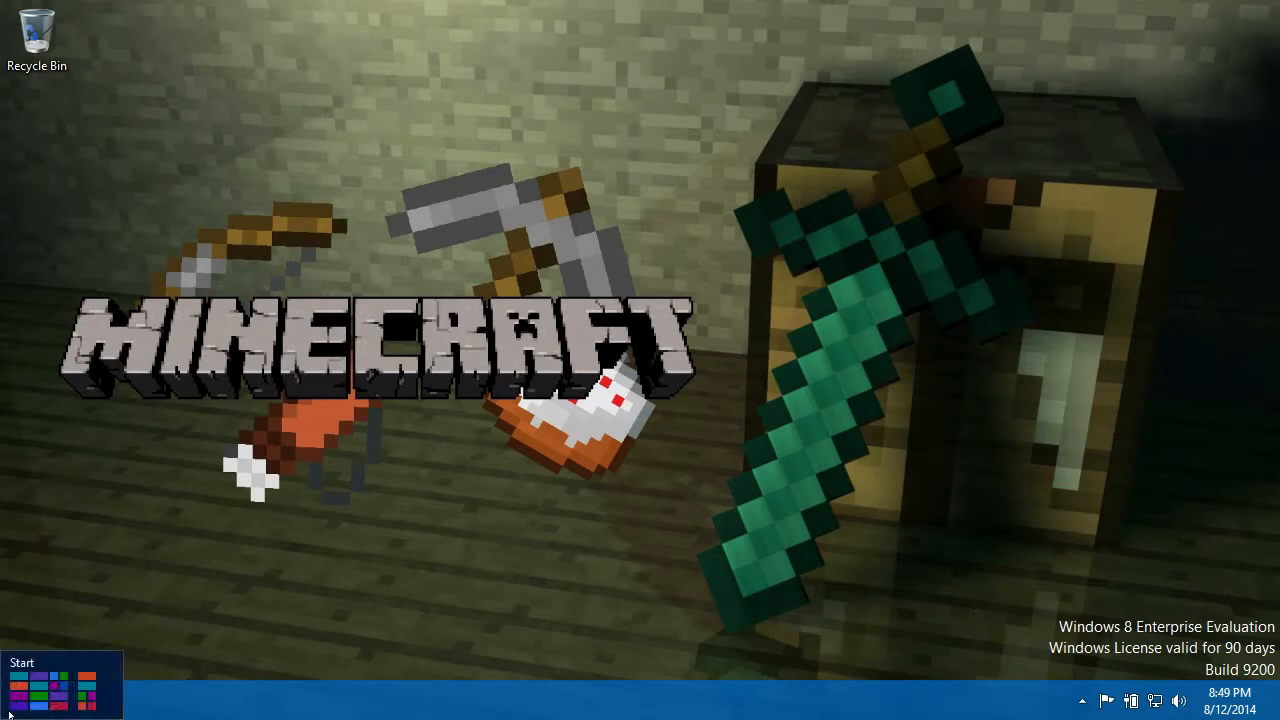
Examine the default Windows 8 system shortcut menu and Start screen, and return to the desktop
right_click(8, 714)
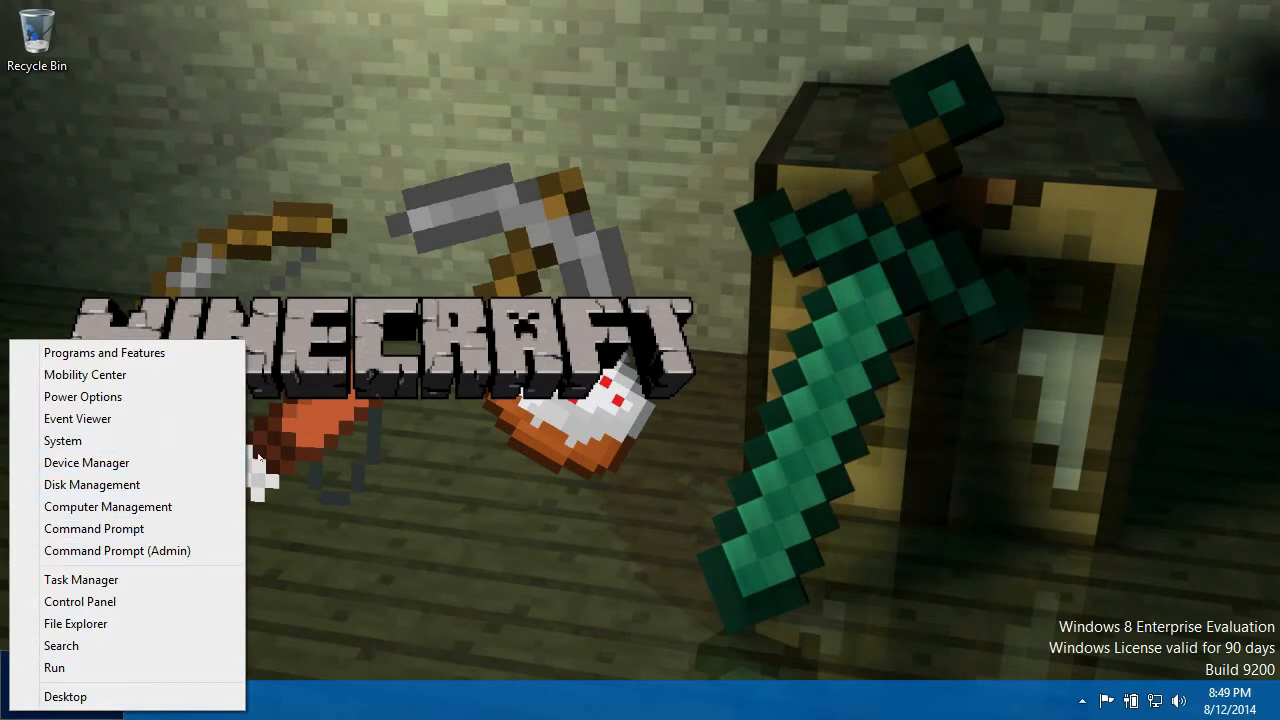
left_click(147, 487)
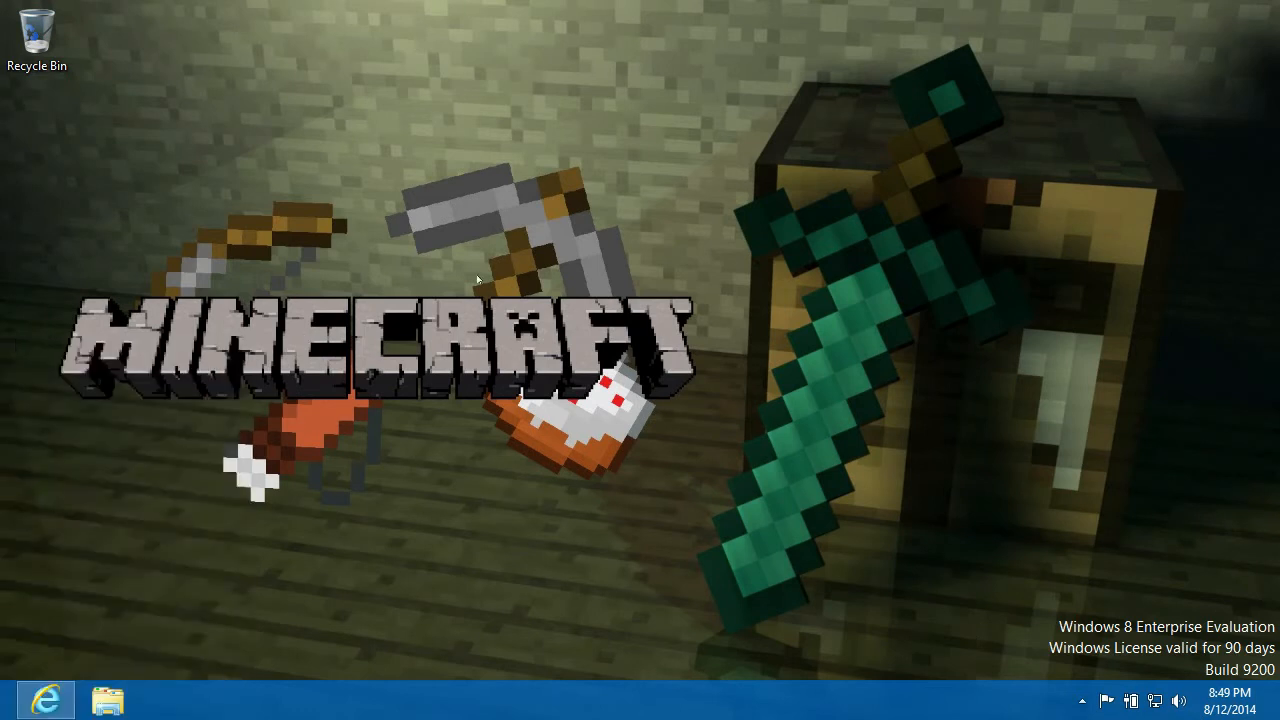
left_click(5, 712)
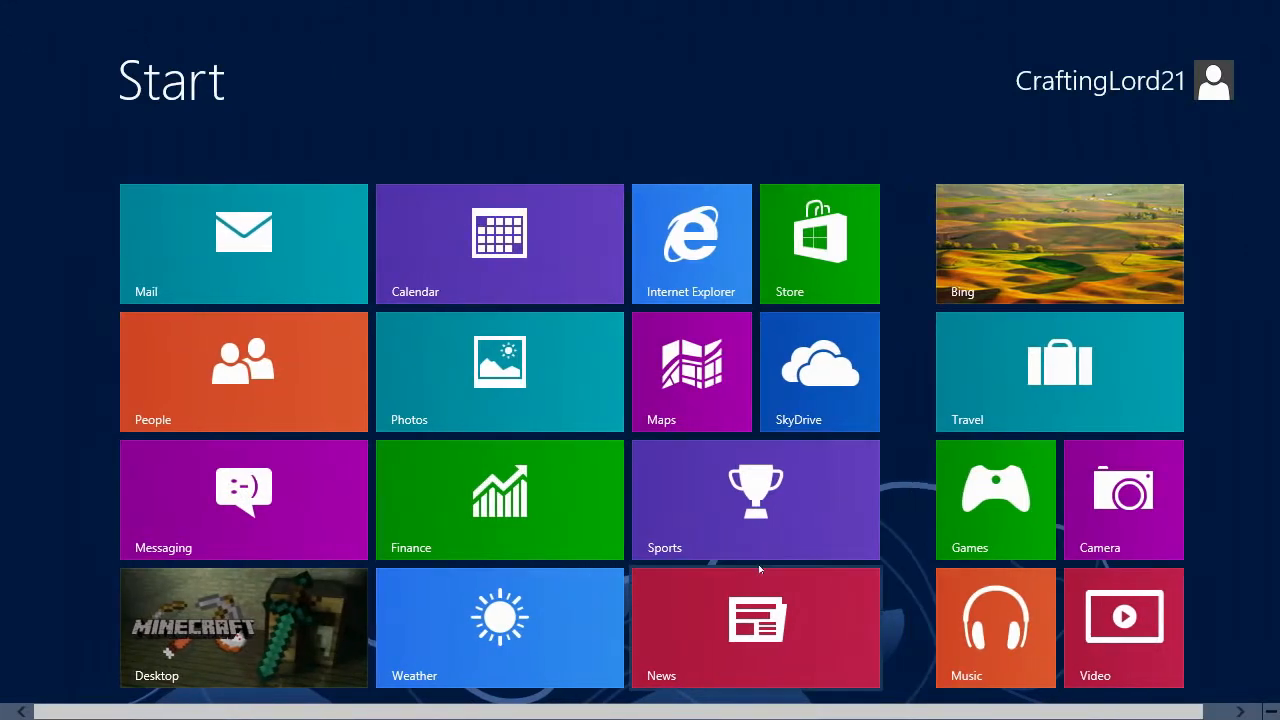
left_click(278, 610)
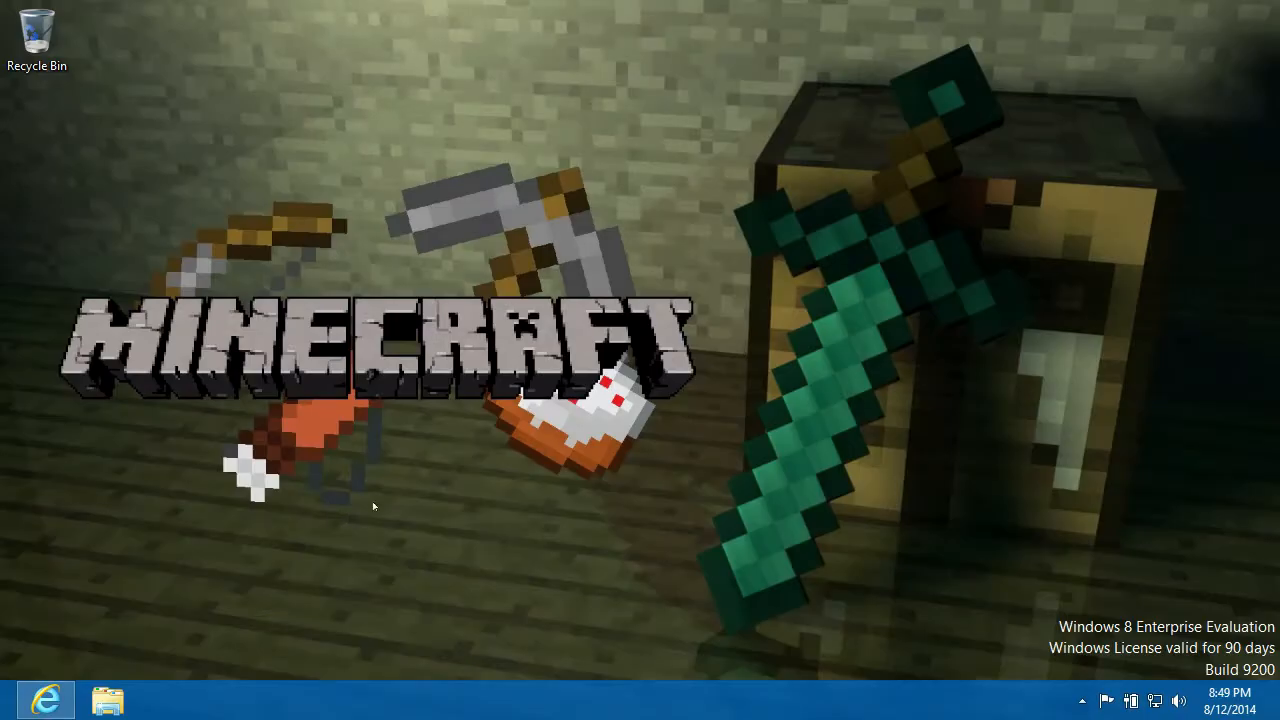
Switch to Internet Explorer and bring up the classicshell.net website
left_click_drag(887, 184, 451, 424)
mouse_move(45, 700)
left_click(130, 600)
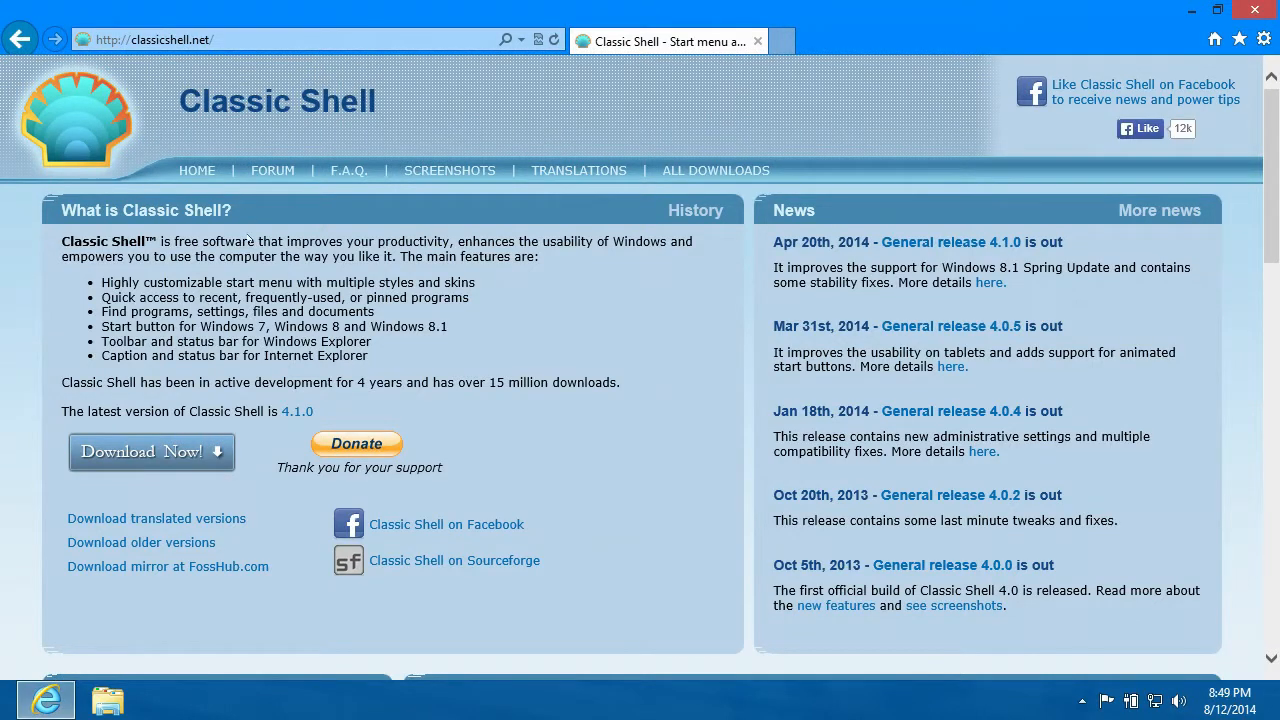
Examine the Classic Shell home page, including its start menu styles, Explorer features and system requirements
scroll(466, 383, "down", 5)
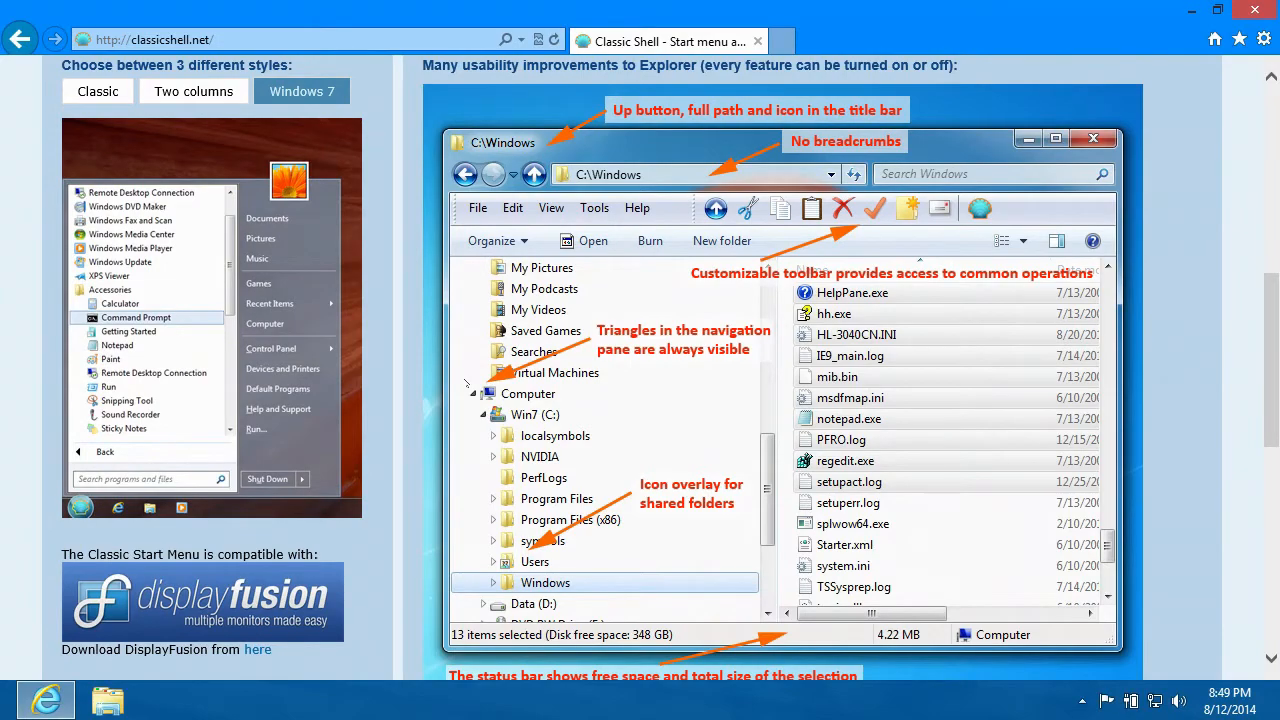
scroll(466, 383, "down", 6)
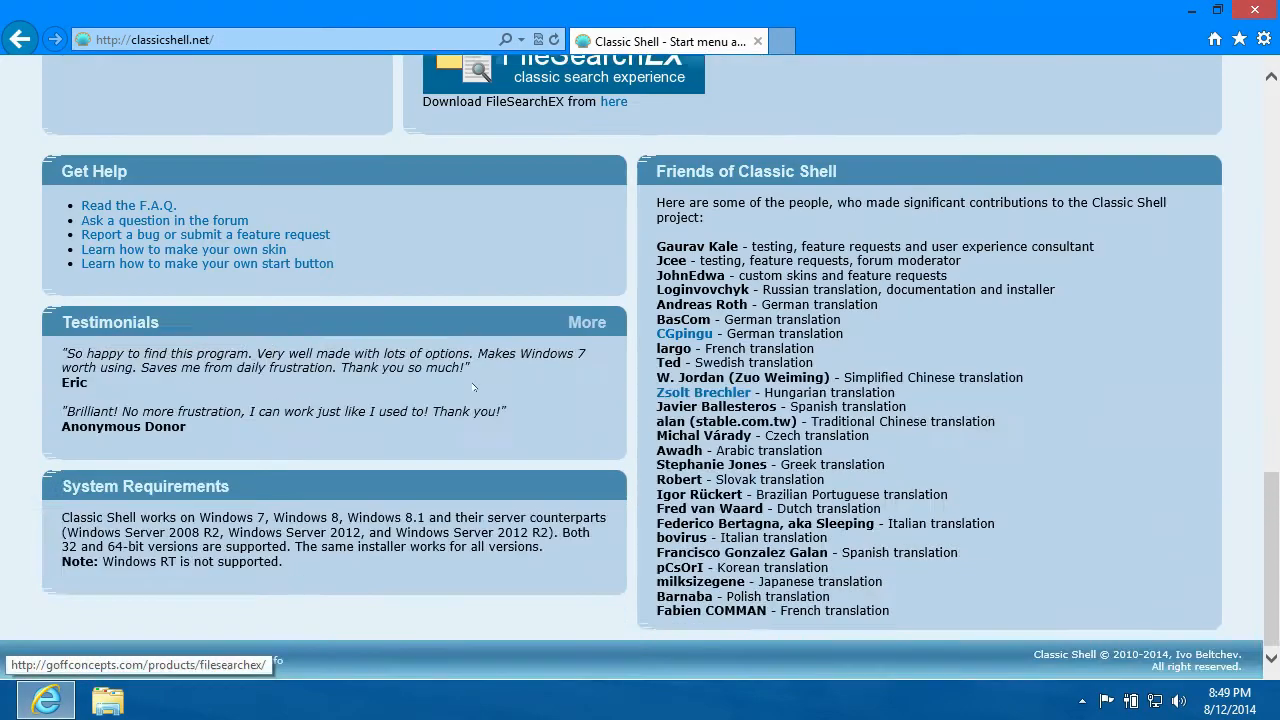
scroll(470, 380, "up", 6)
scroll(470, 380, "down", 3)
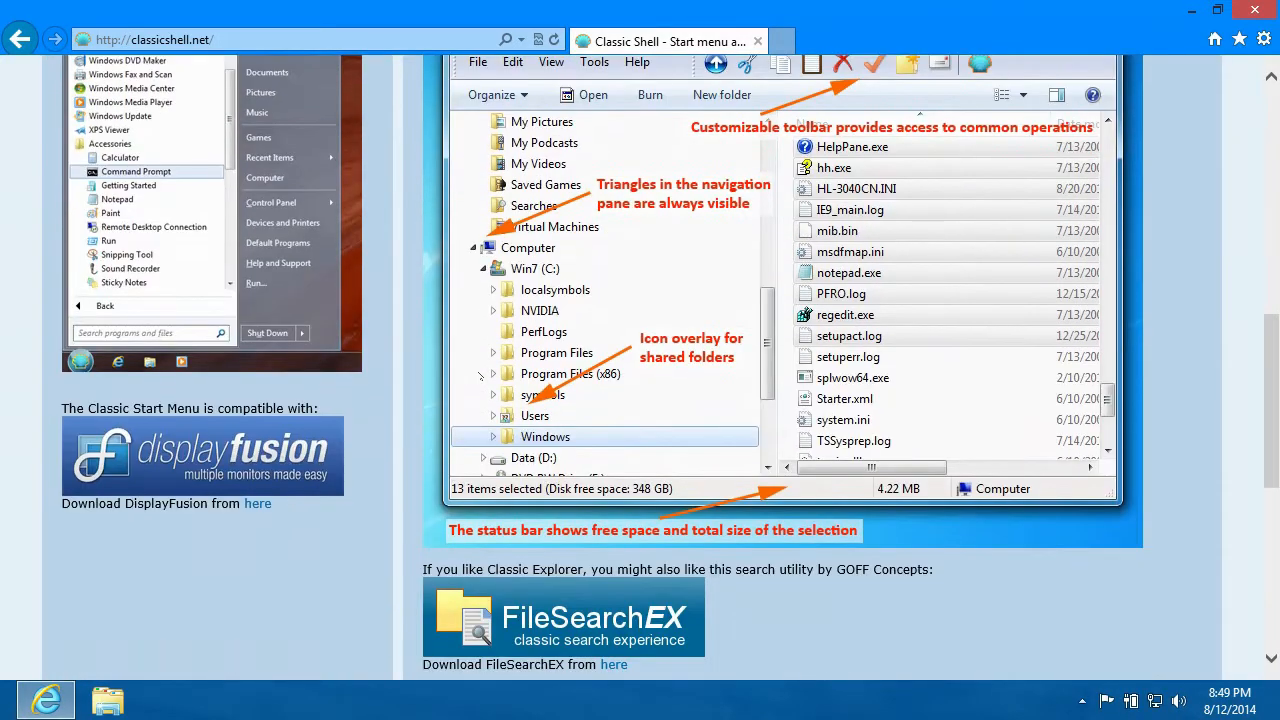
scroll(470, 380, "up", 3)
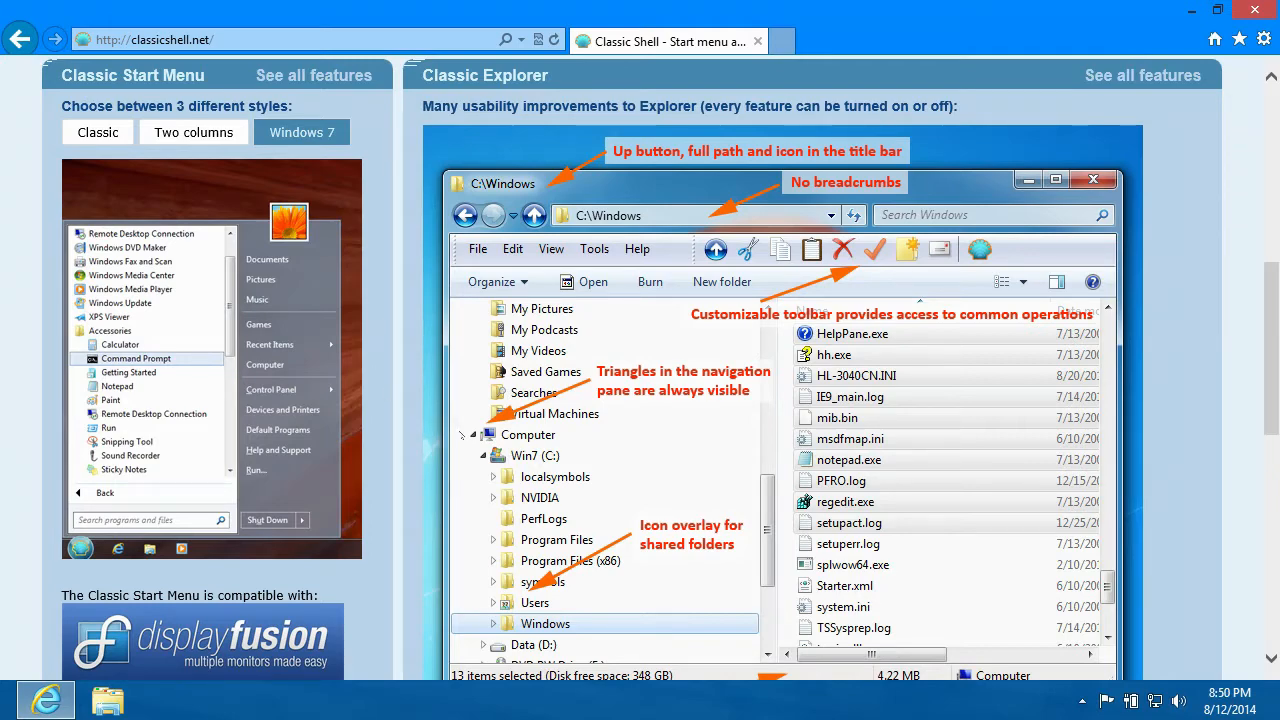
scroll(632, 367, "up", 3)
scroll(632, 367, "down", 5)
scroll(632, 367, "up", 2)
scroll(461, 427, "down", 3)
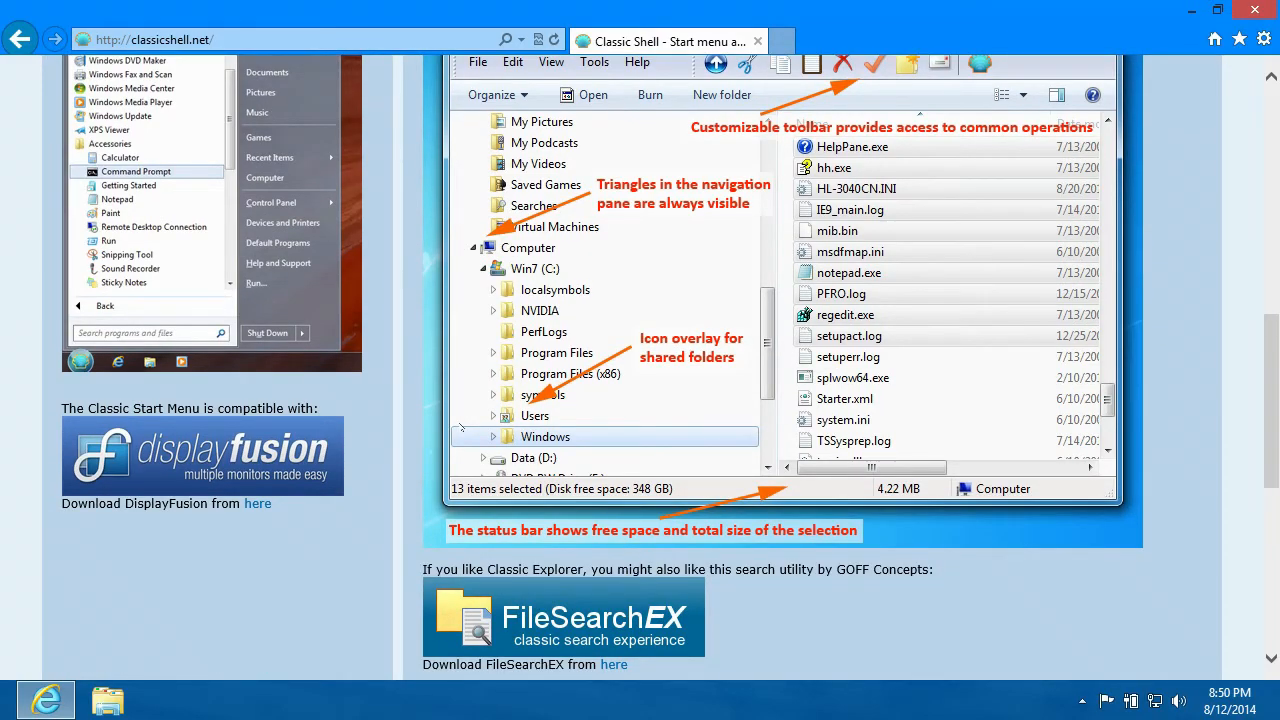
scroll(461, 427, "up", 10)
scroll(461, 427, "down", 15)
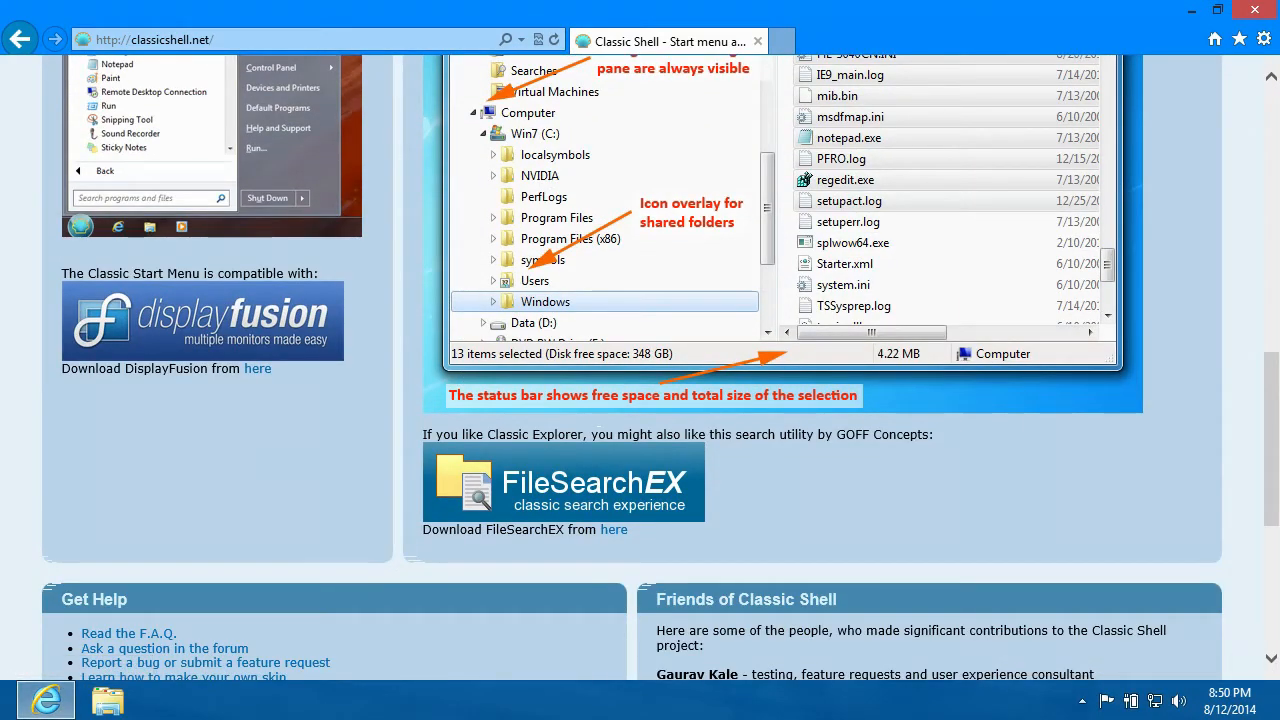
scroll(588, 410, "up", 7)
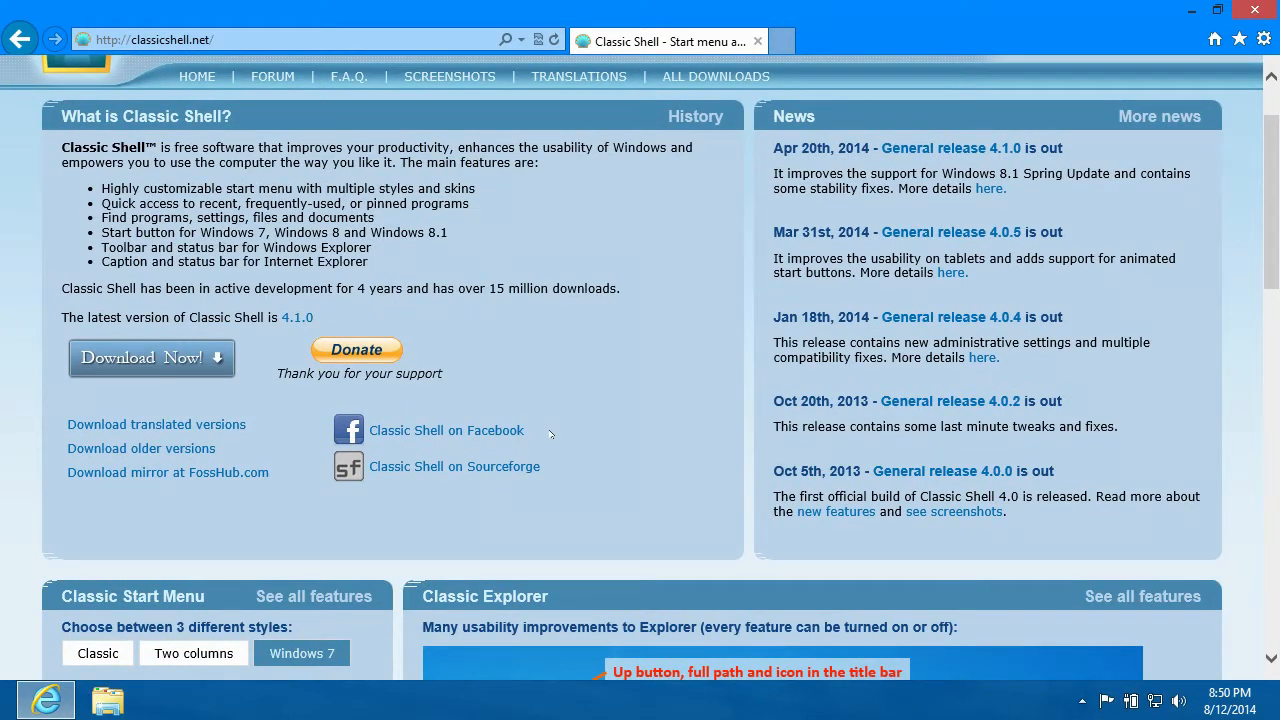
Download Classic Shell 4.1.0 and save the installer ClassicShellSetup_4_1_0.exe
left_click(152, 360)
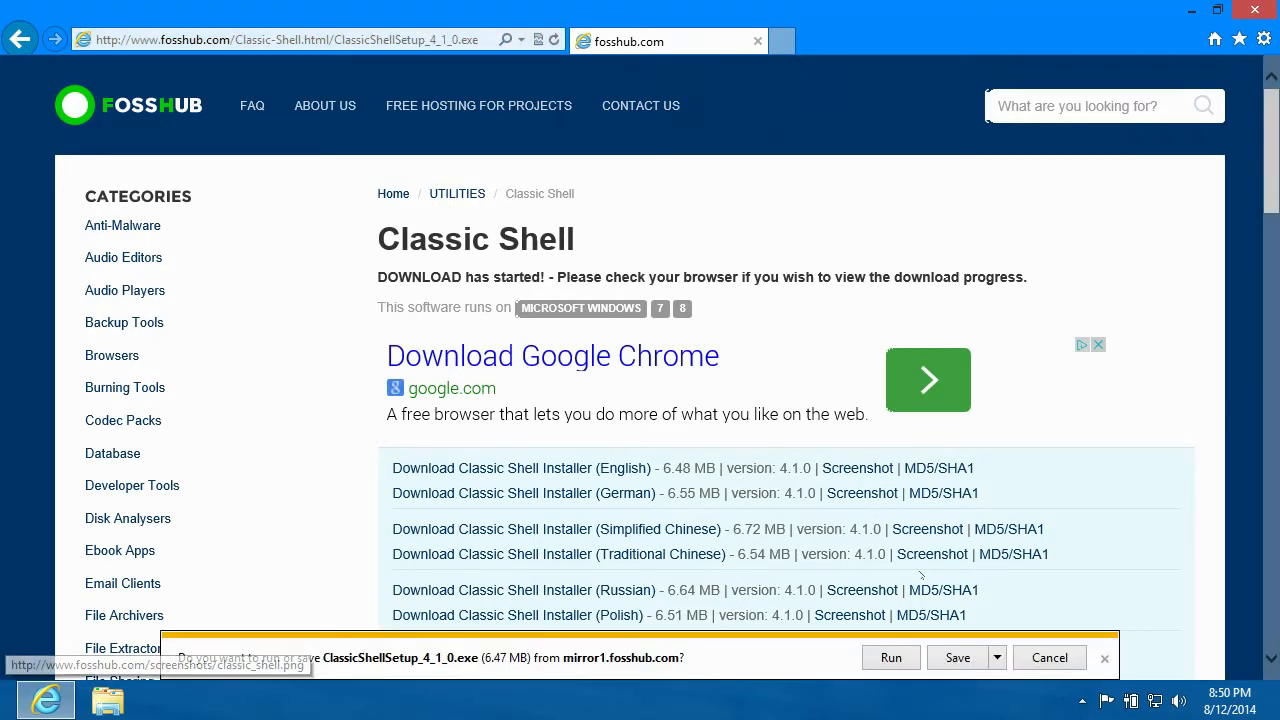
left_click(958, 658)
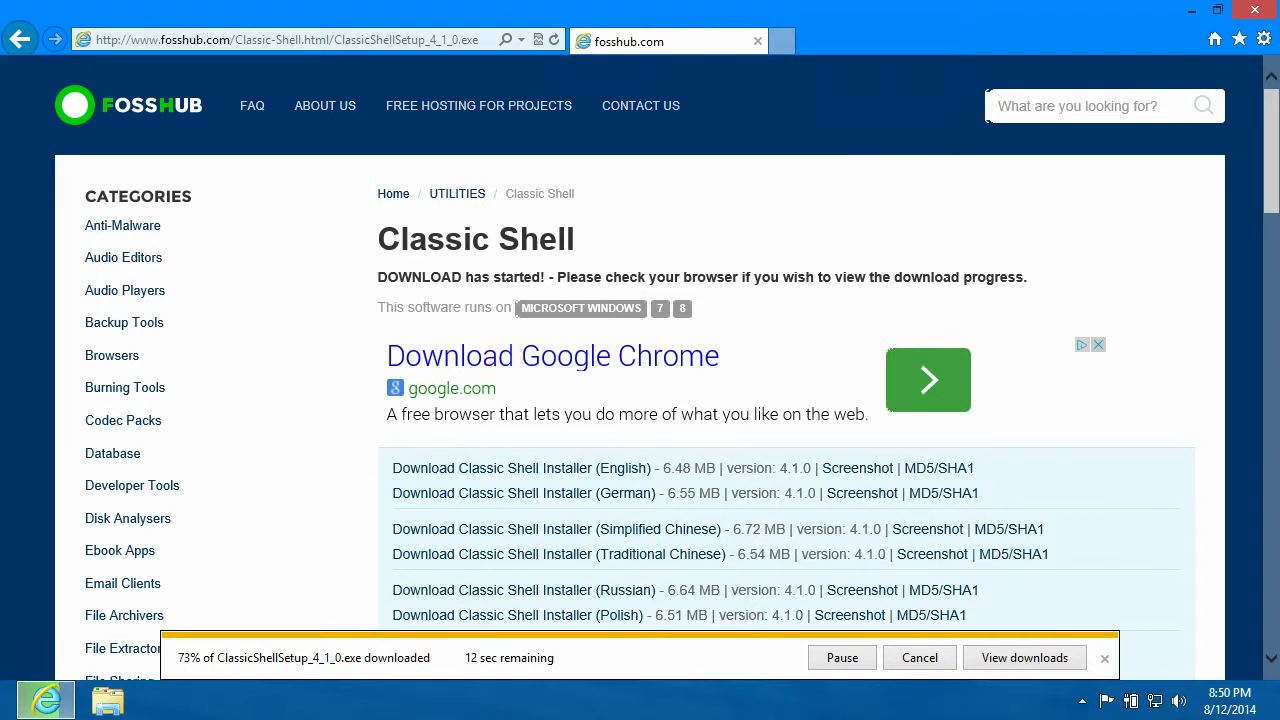
left_click(1081, 703)
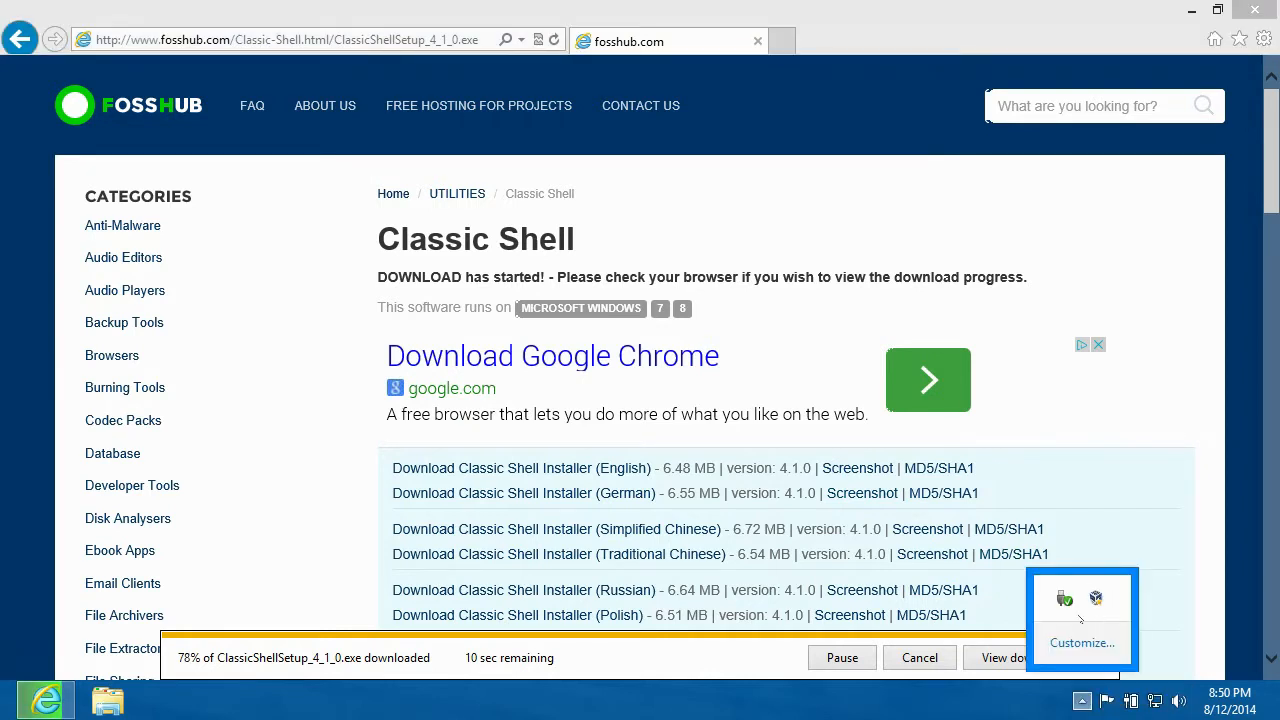
left_click(1083, 702)
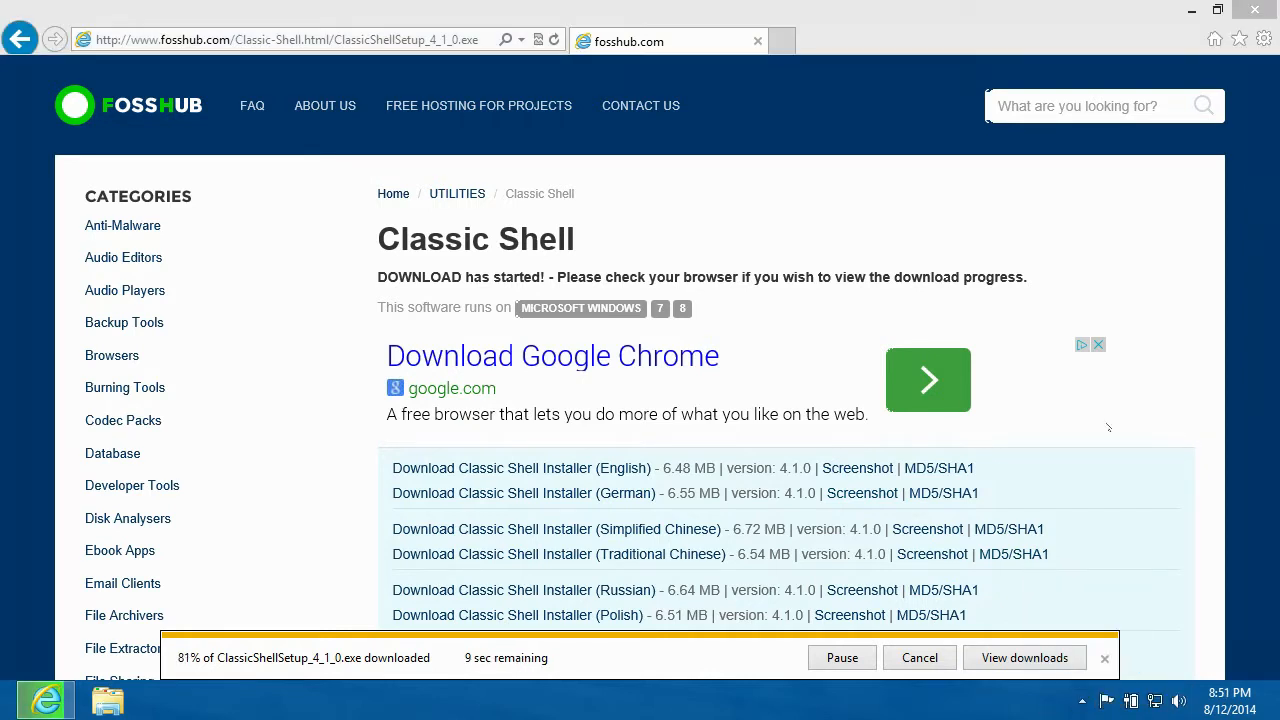
left_click(1191, 10)
left_click_drag(474, 370, 148, 390)
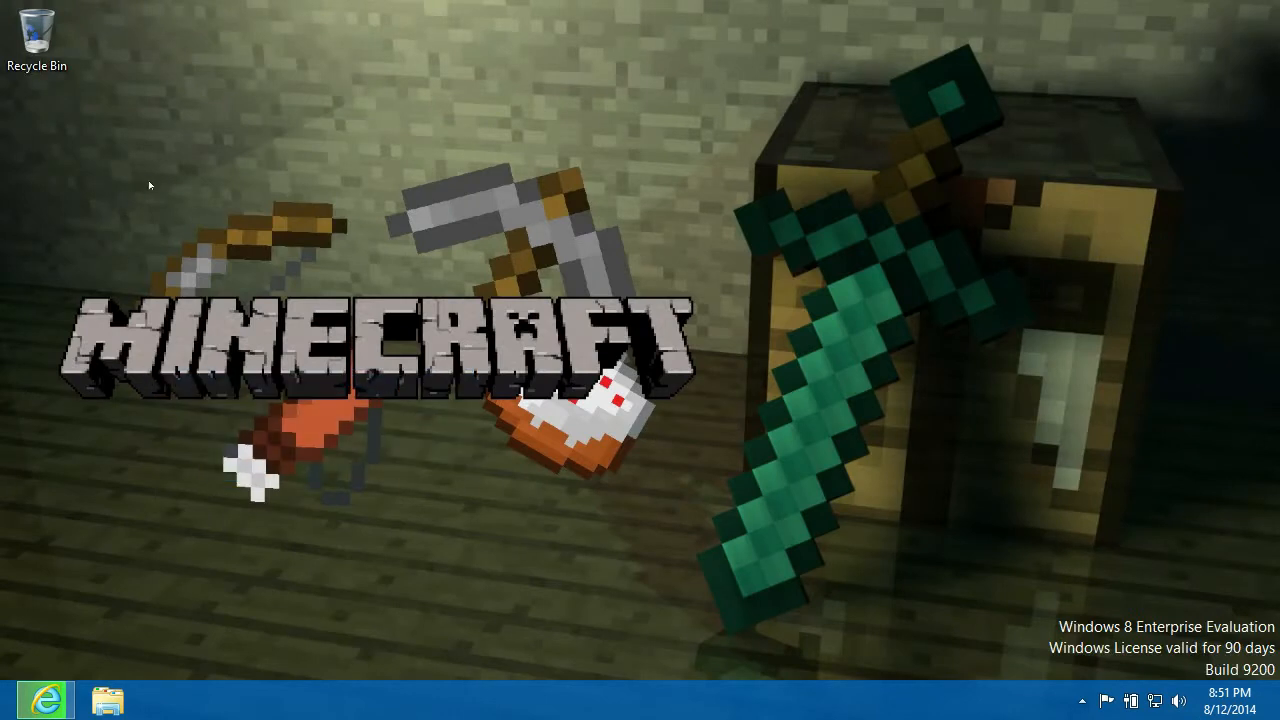
left_click(3, 716)
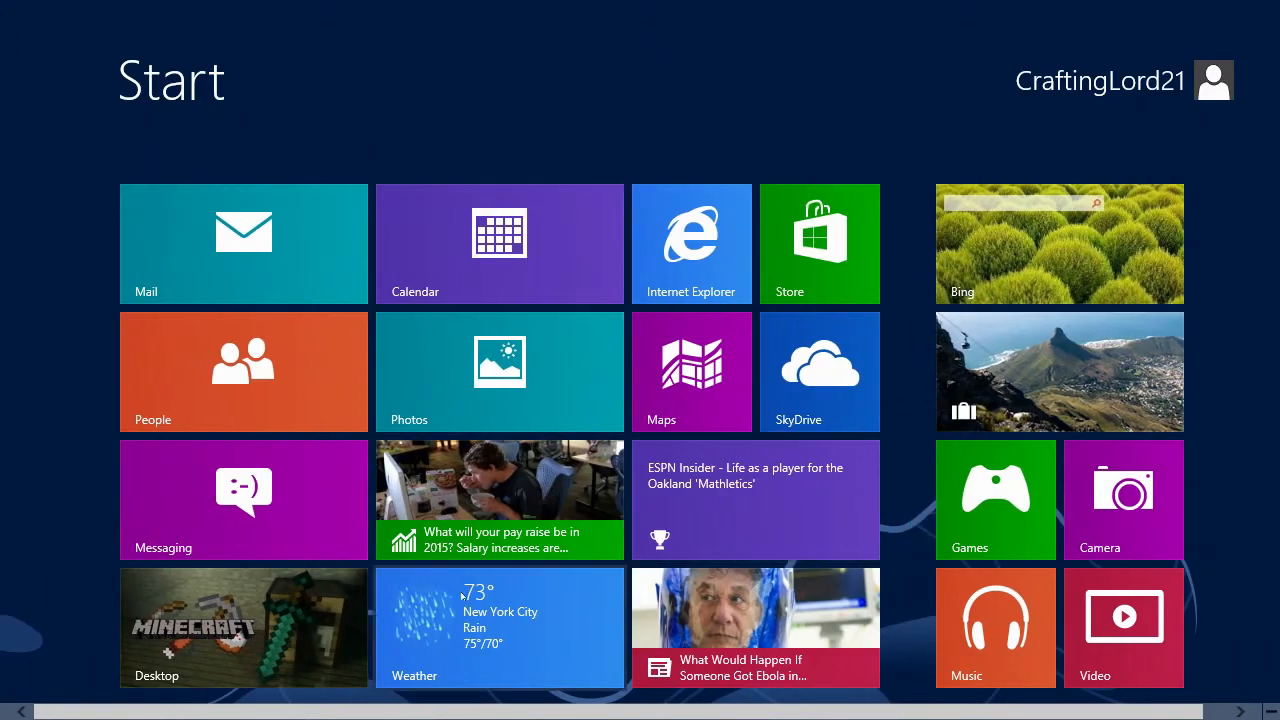
left_click(247, 656)
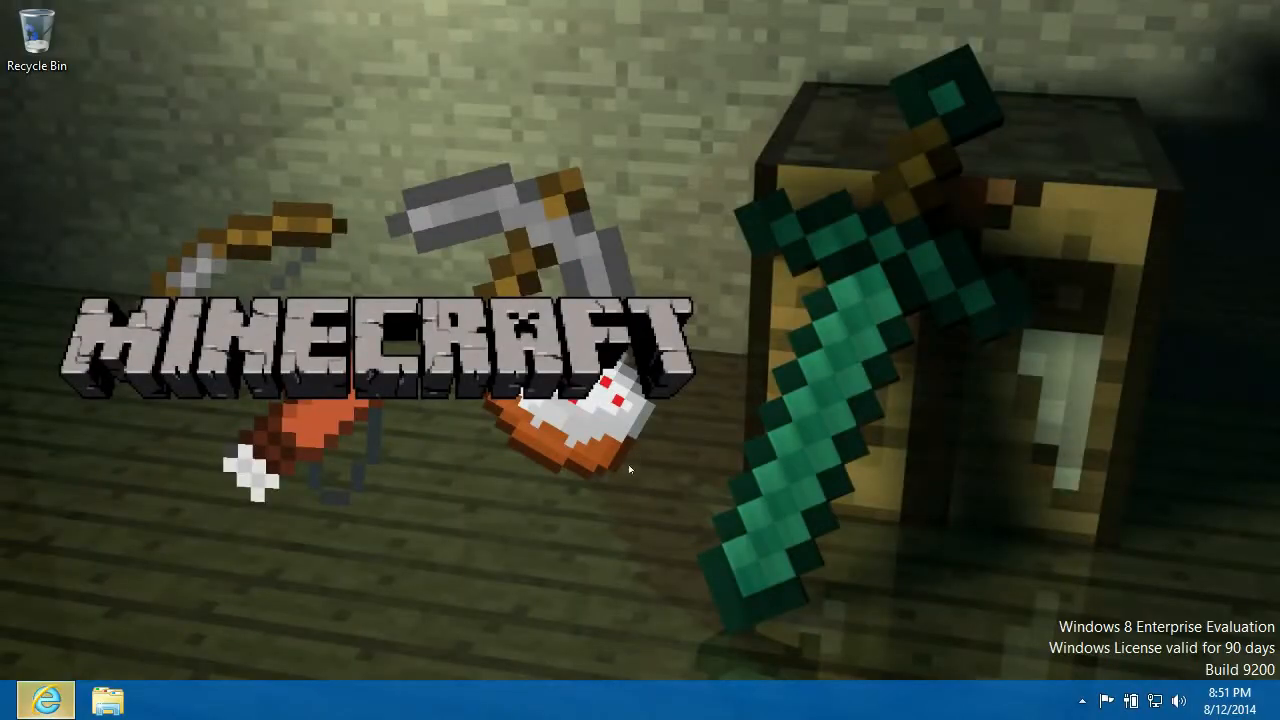
left_click(58, 701)
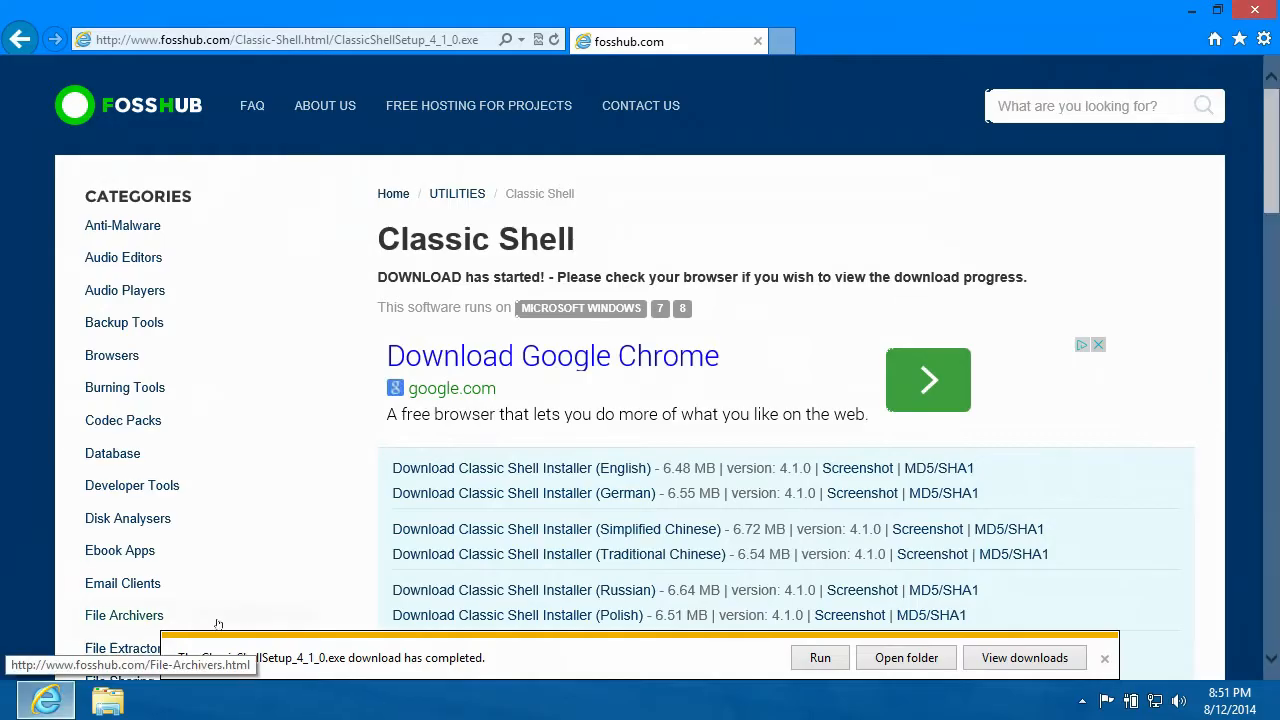
Run the downloaded Classic Shell installer, accepting the license agreement and keeping the default features and install location
left_click(826, 659)
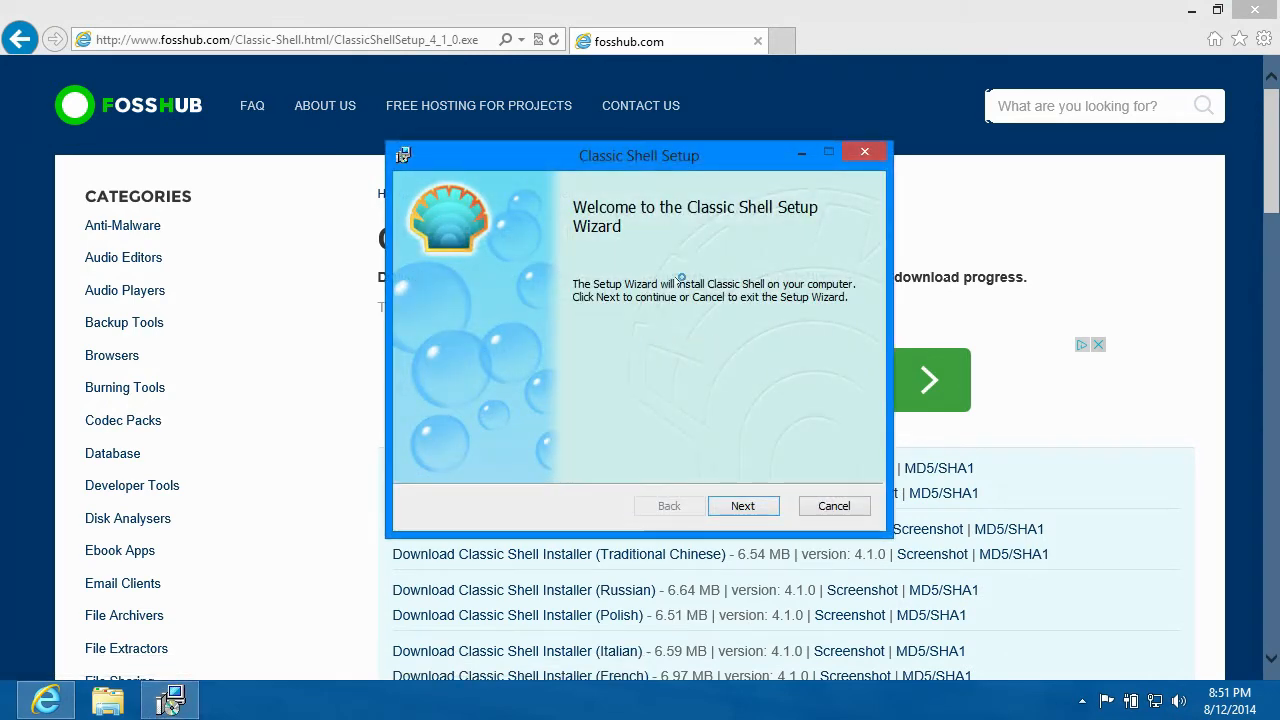
left_click(743, 507)
left_click(512, 460)
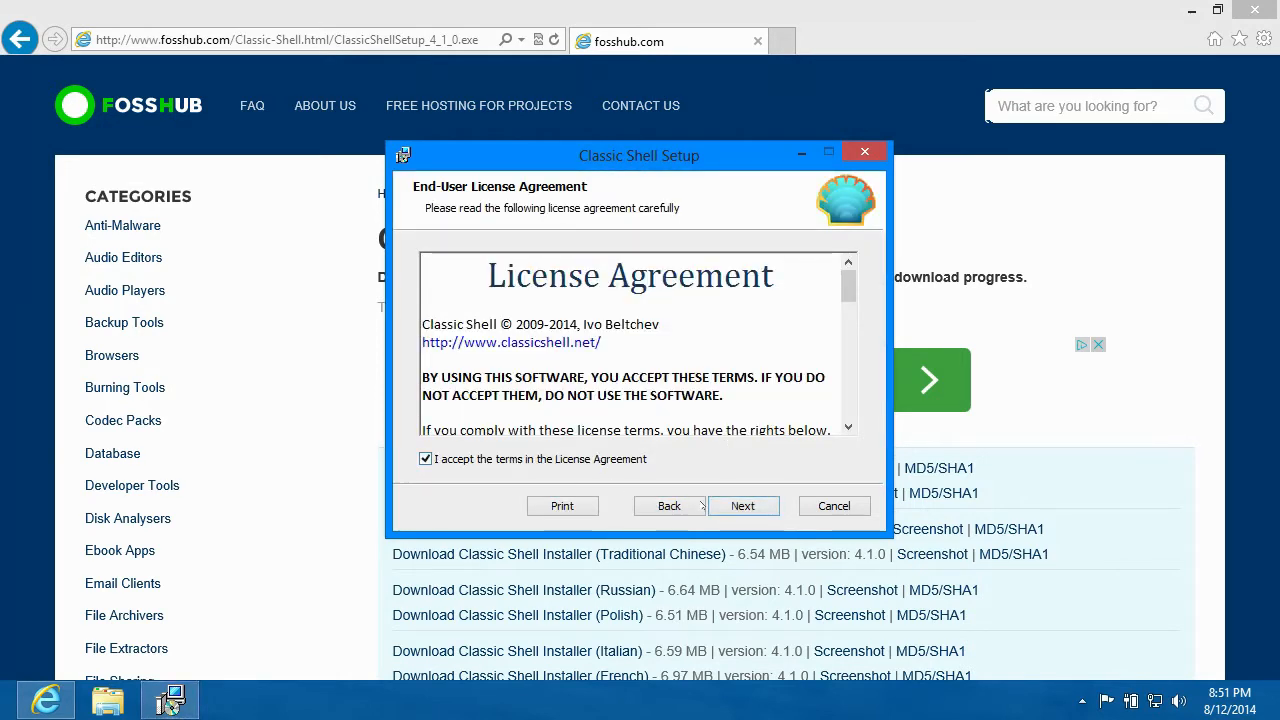
left_click(743, 506)
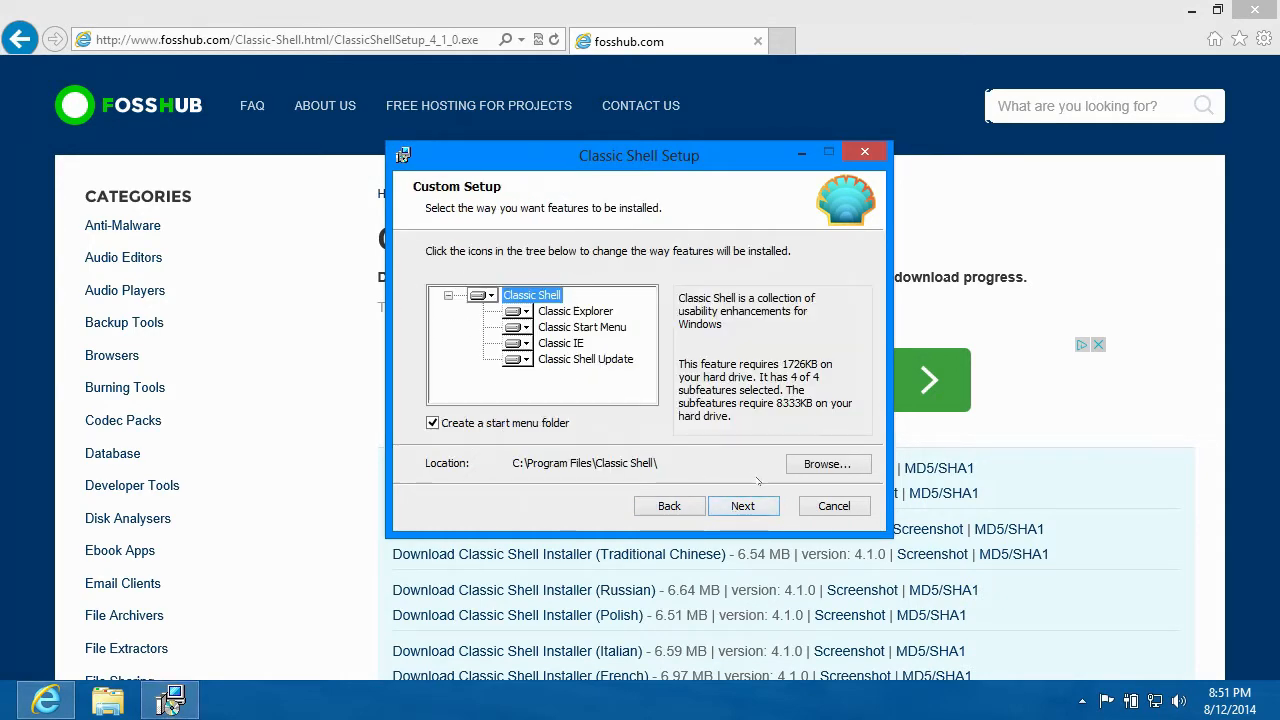
left_click(740, 508)
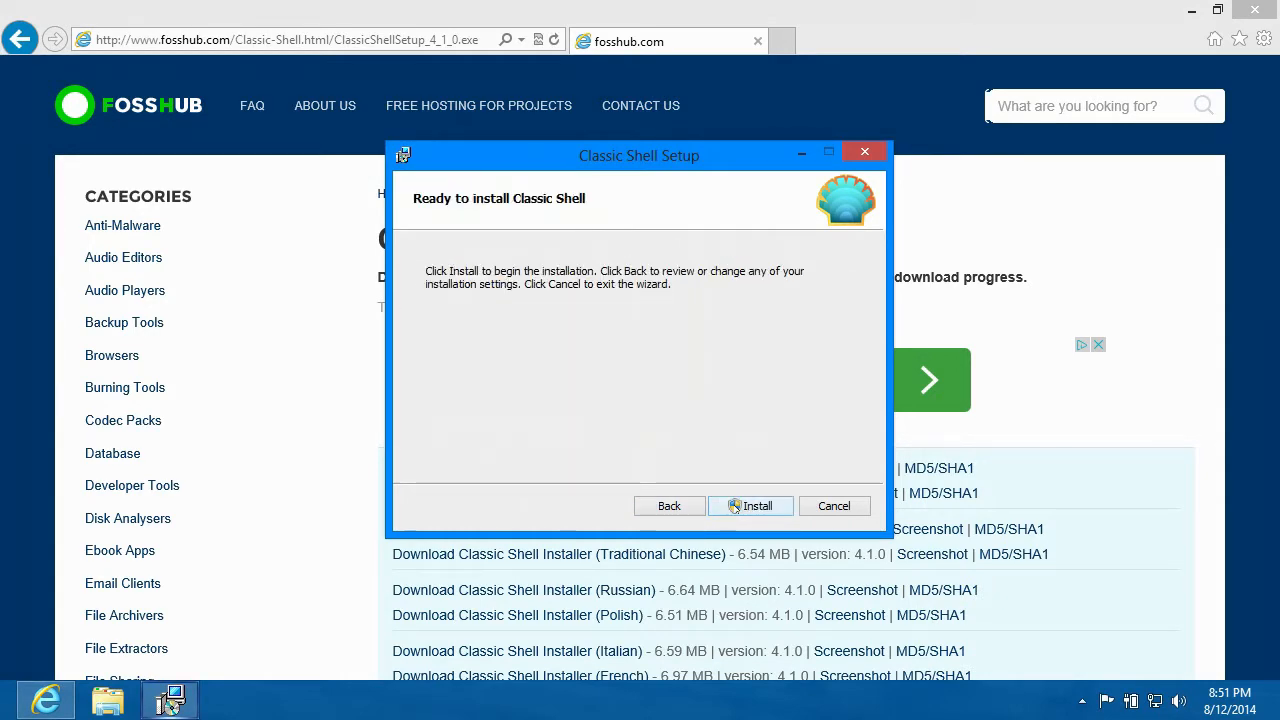
Install Classic Shell with User Account Control approval and finish the setup wizard without viewing the Readme file
left_click(742, 506)
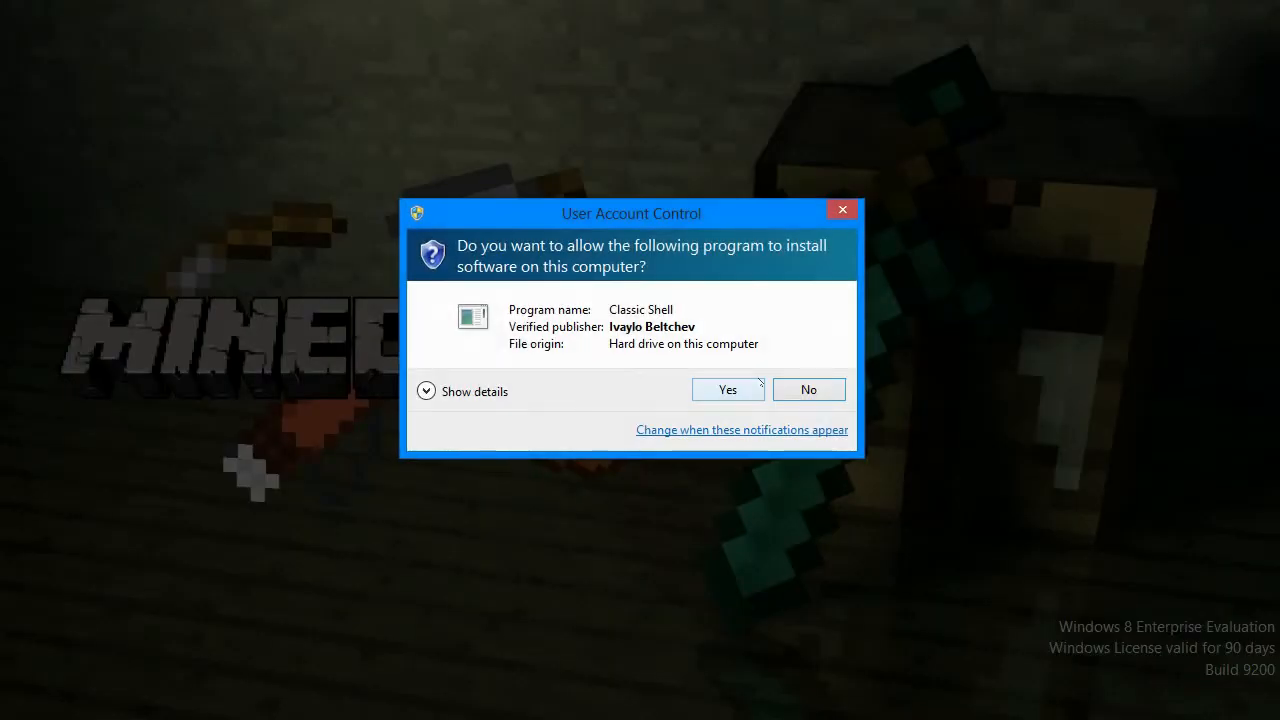
left_click(718, 392)
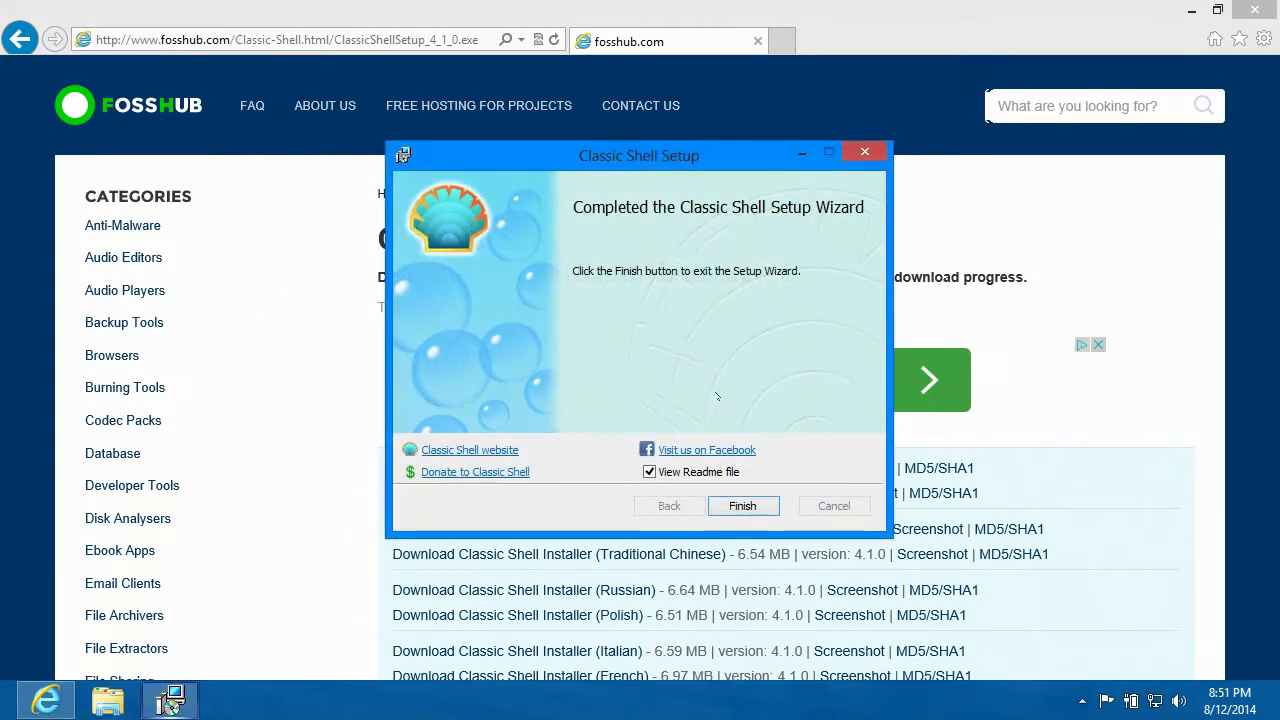
left_click(651, 472)
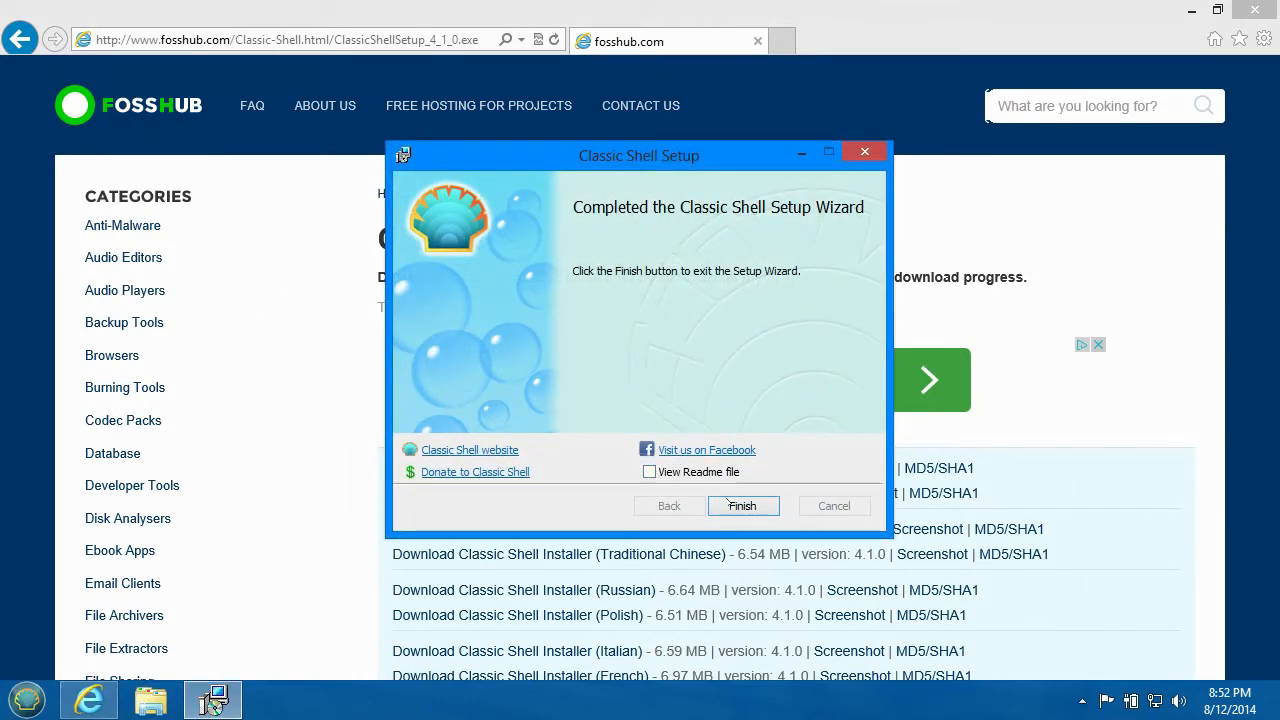
left_click(742, 506)
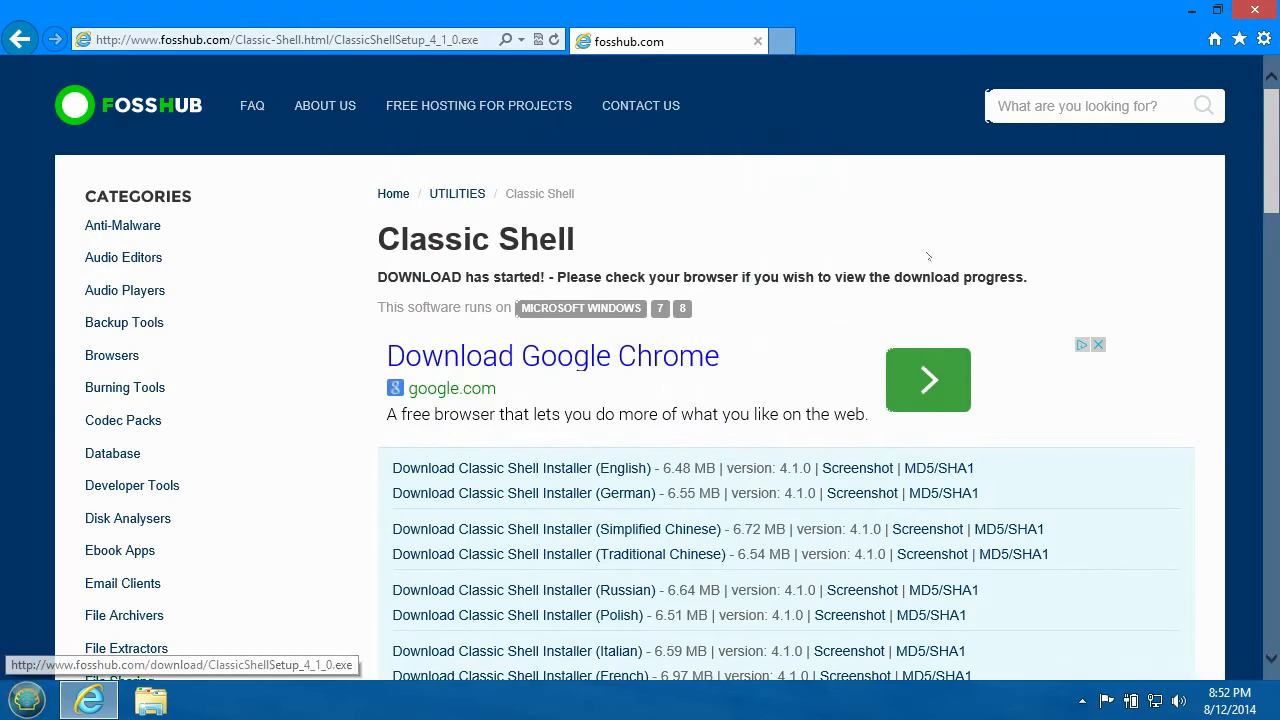
Close the browser and open the newly installed Classic Start Menu to view its layout
left_click(1255, 10)
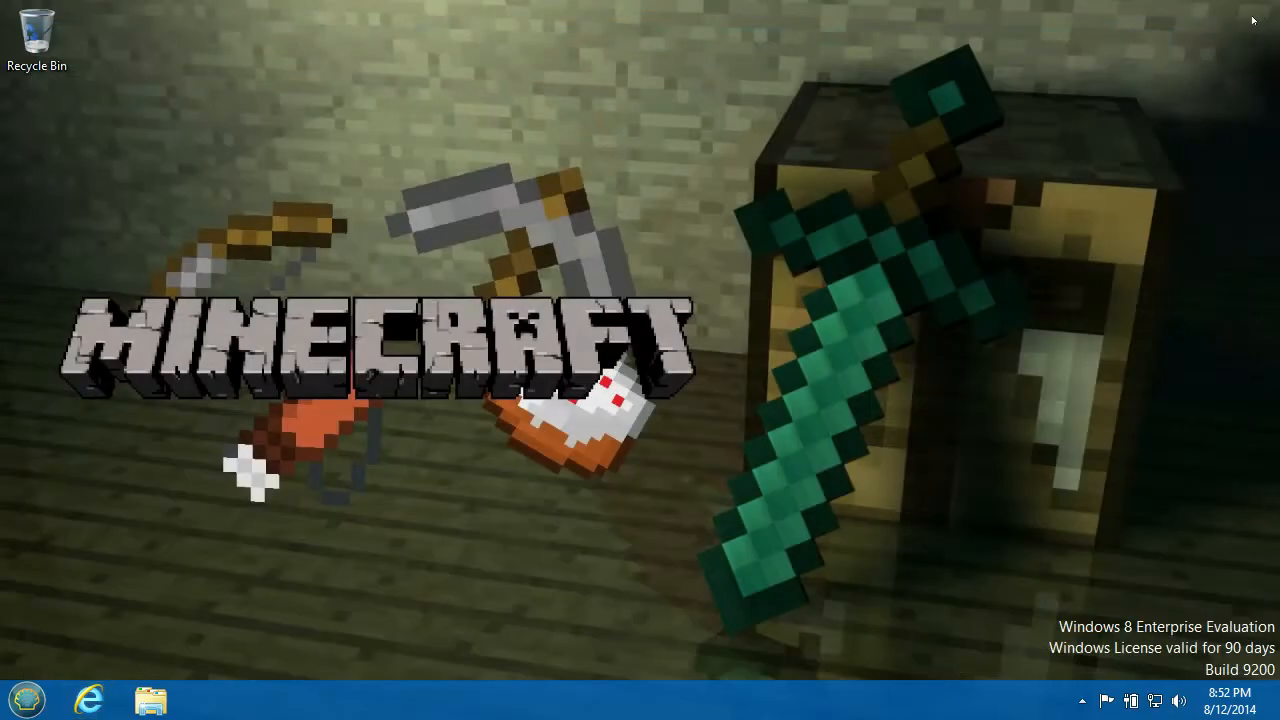
left_click_drag(1212, 46, 521, 475)
left_click_drag(540, 156, 945, 327)
left_click_drag(852, 196, 420, 438)
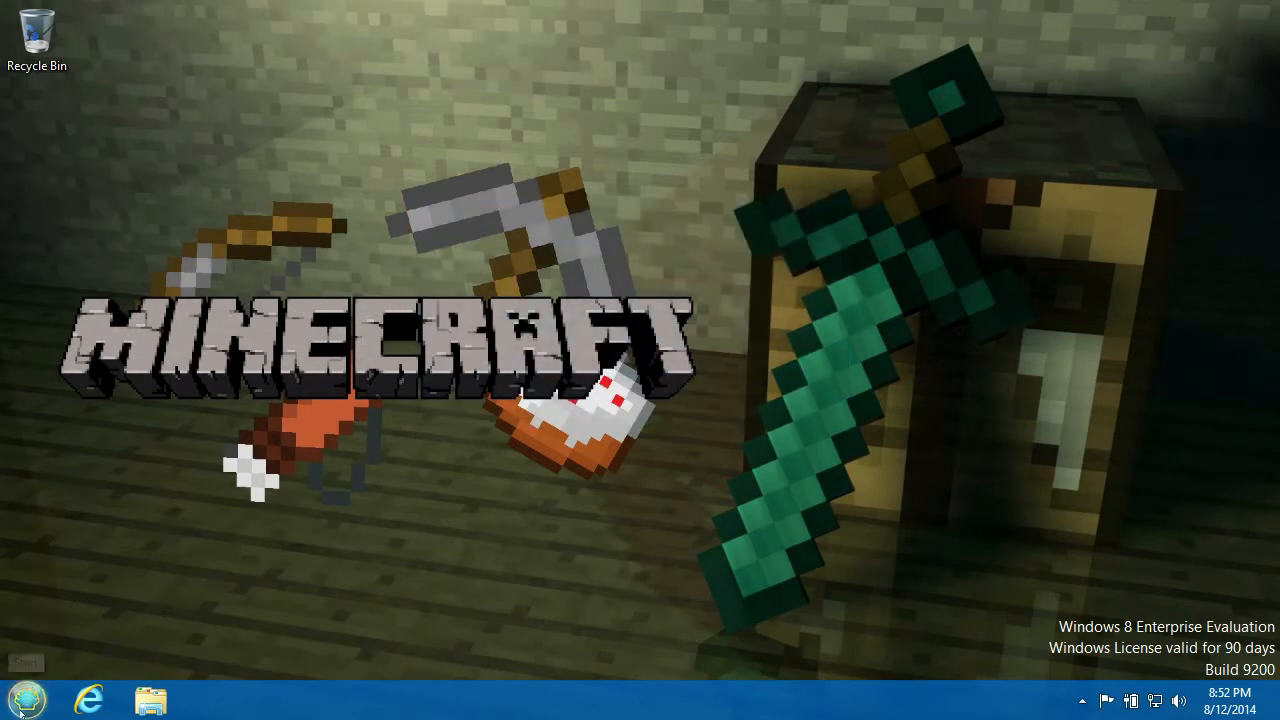
left_click(27, 699)
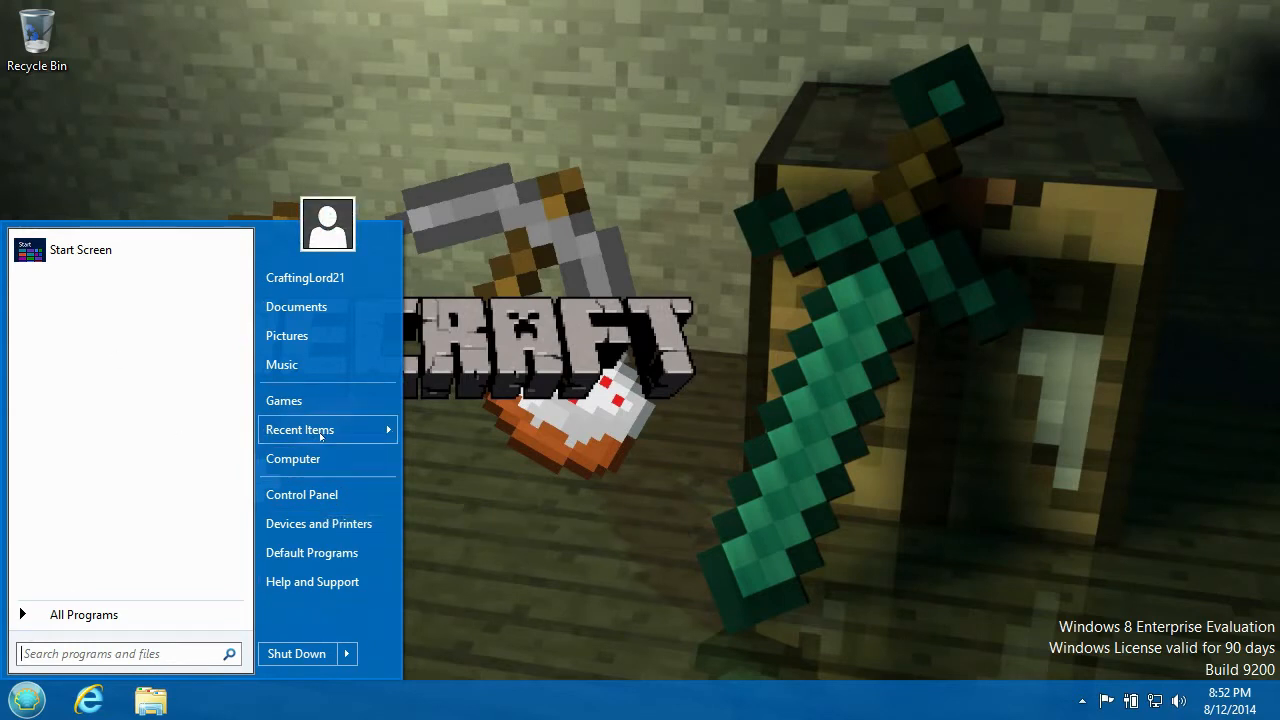
mouse_move(322, 434)
Open the Classic Start Menu settings and set the Run command to "Display this item"
right_click(27, 699)
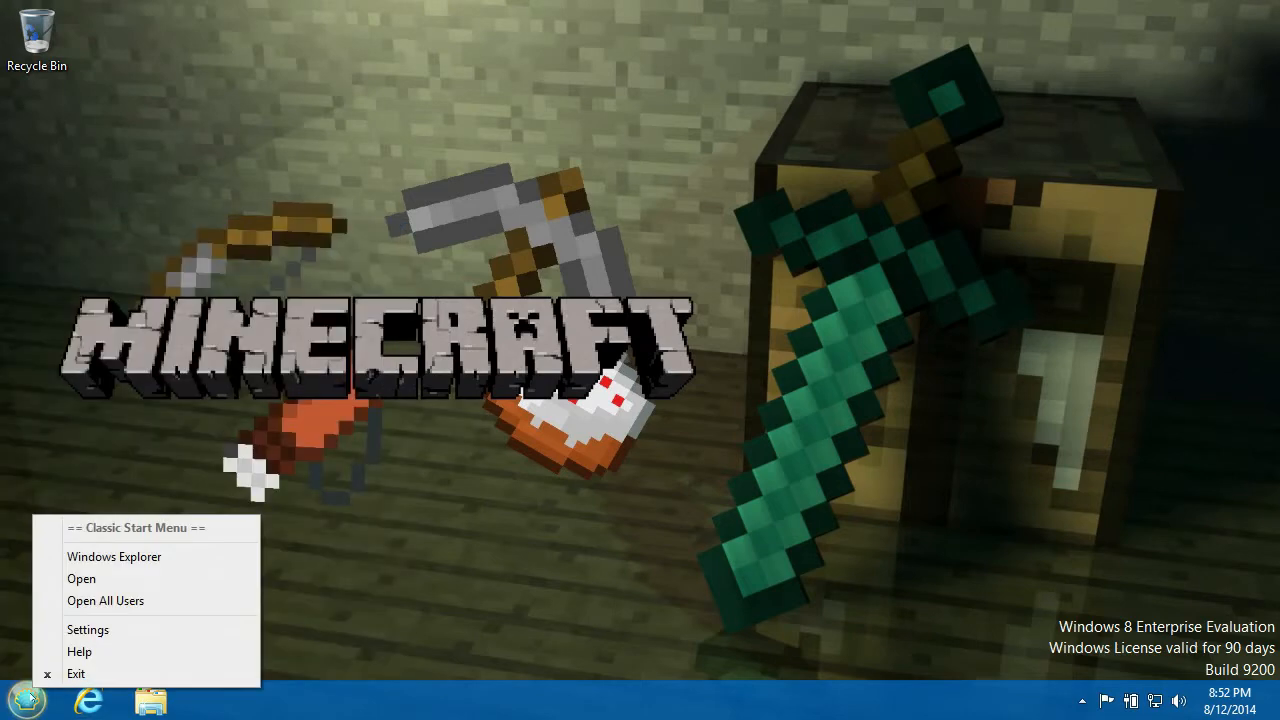
left_click(70, 630)
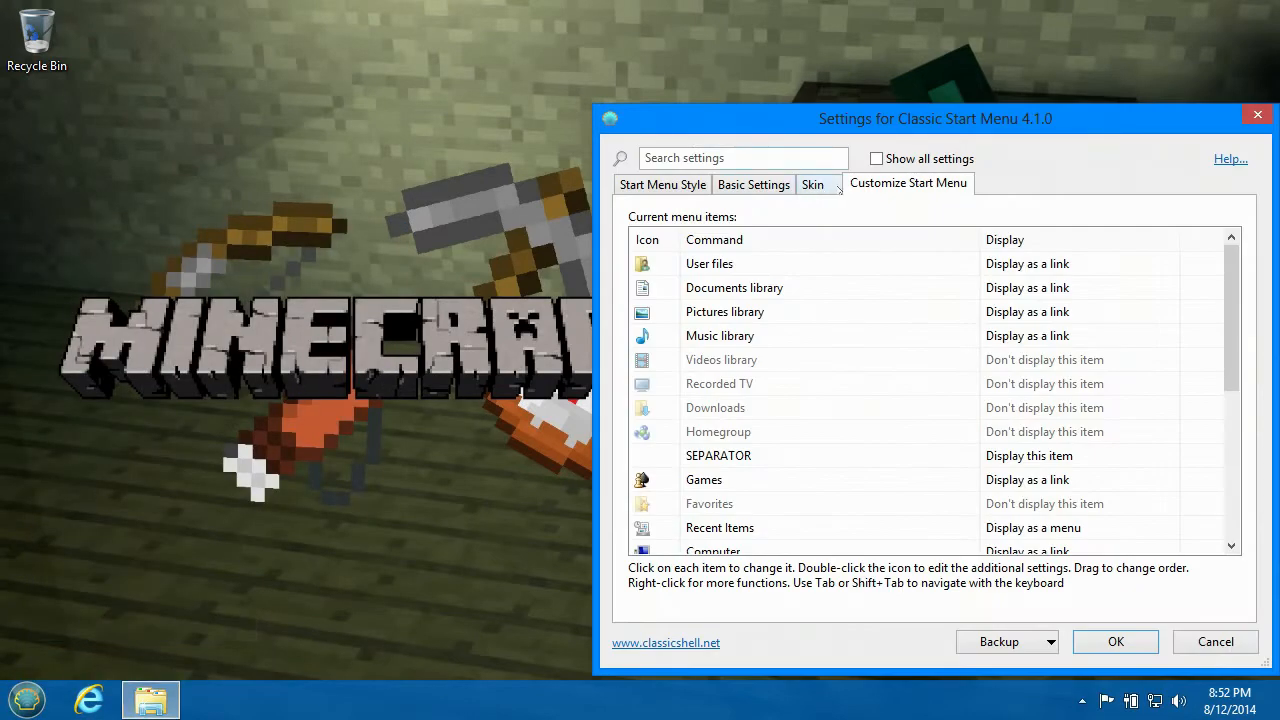
scroll(800, 456, "down", 4)
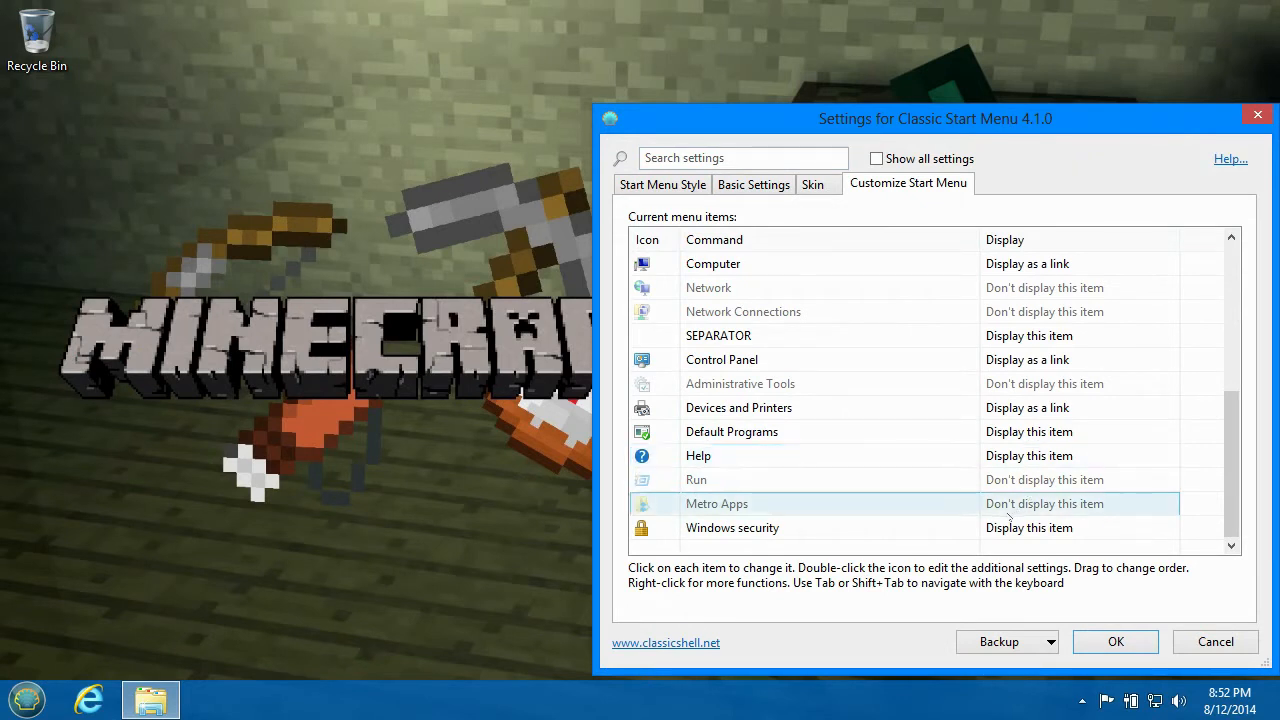
left_click(1048, 481)
left_click(1048, 481)
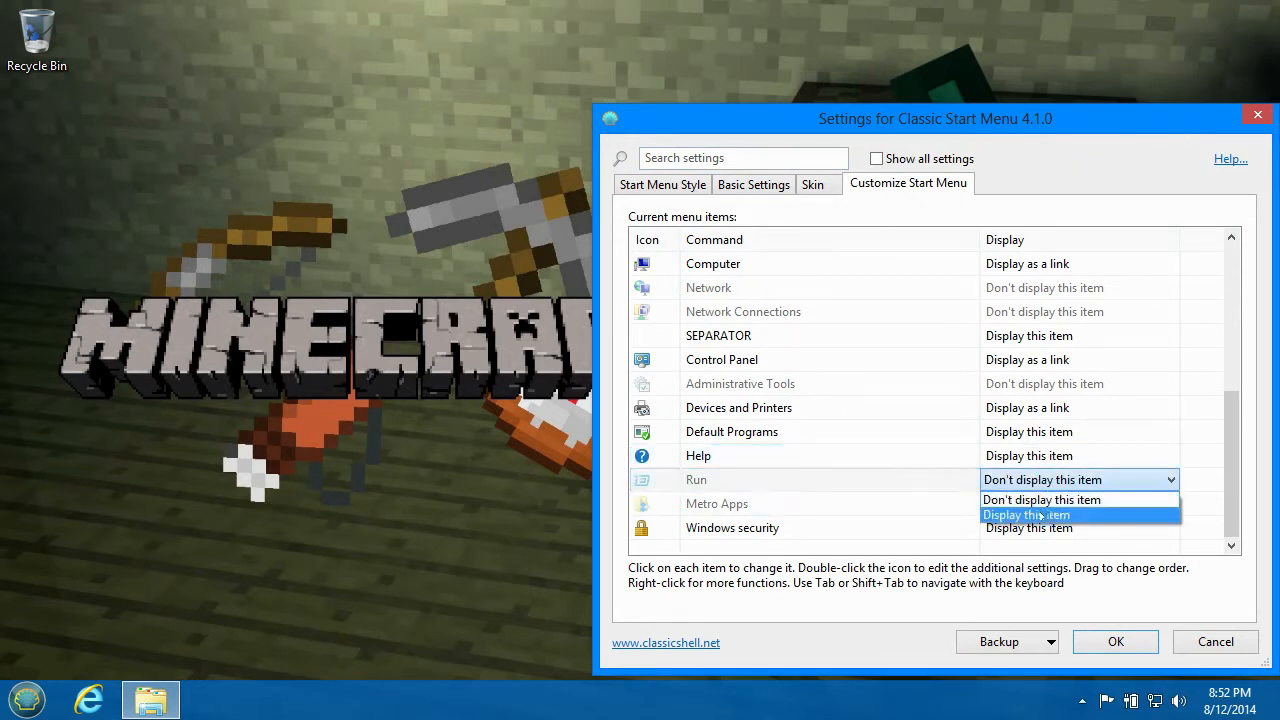
left_click(1030, 514)
Set the Control Panel item to "Display as a menu" and save the start menu settings
left_click(1035, 365)
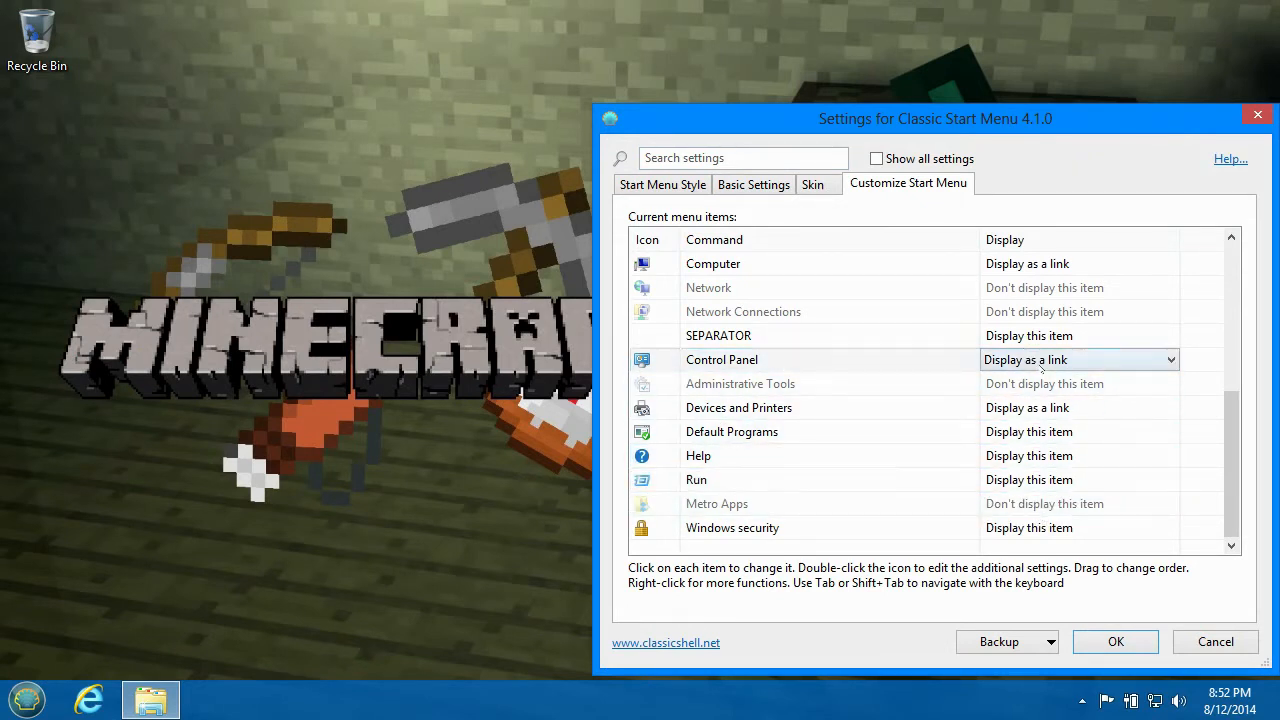
left_click(1042, 362)
left_click(1045, 409)
left_click(1112, 640)
Open the start menu, look through the Control Panel submenu and close the menu
left_click(40, 708)
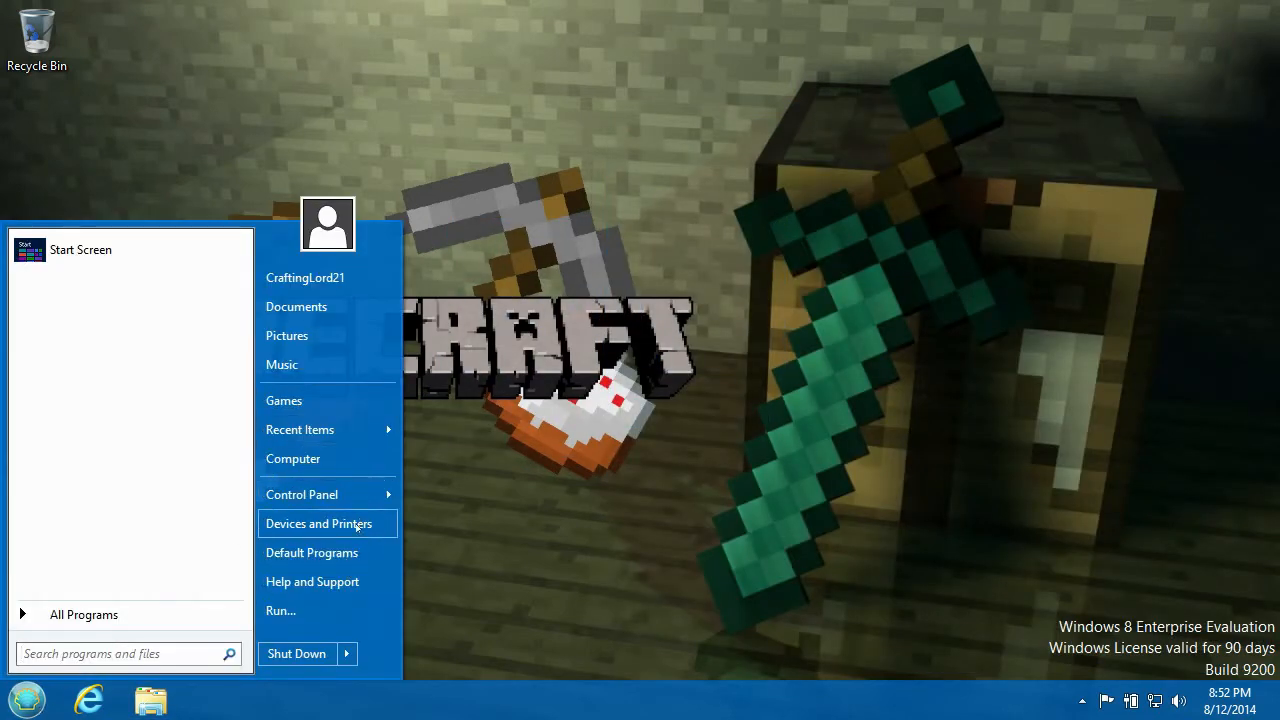
mouse_move(340, 507)
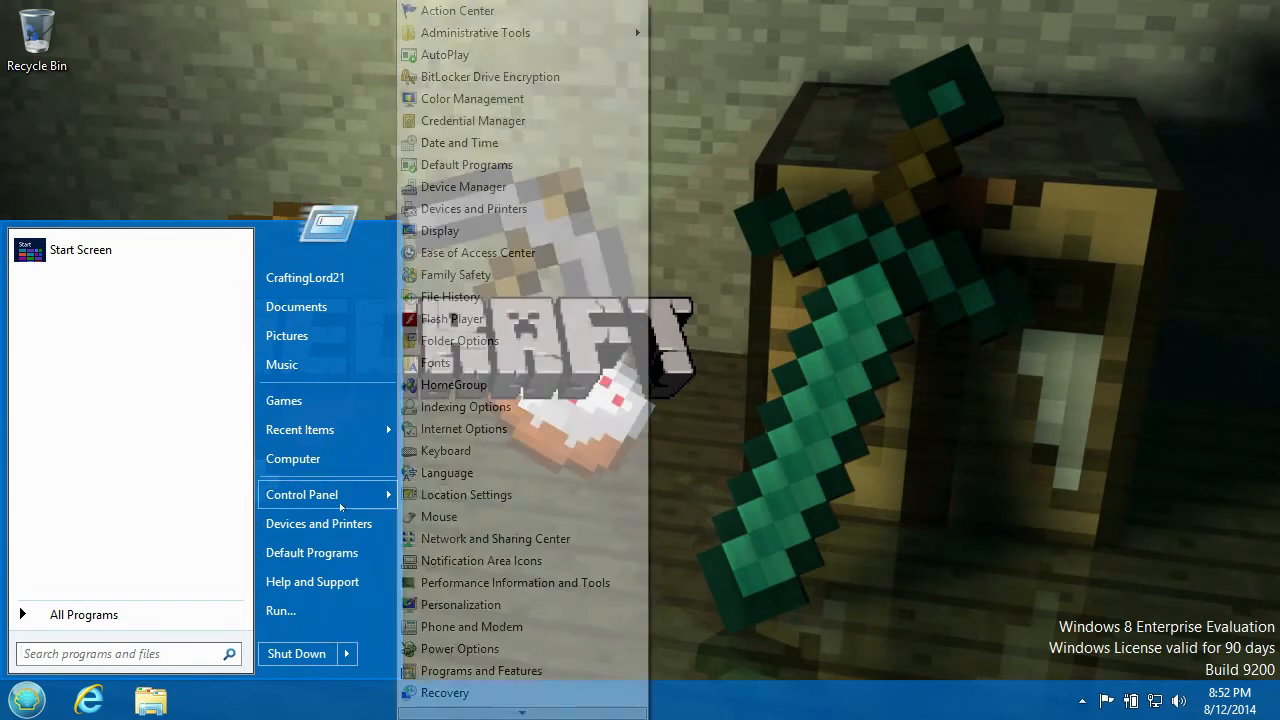
mouse_move(520, 712)
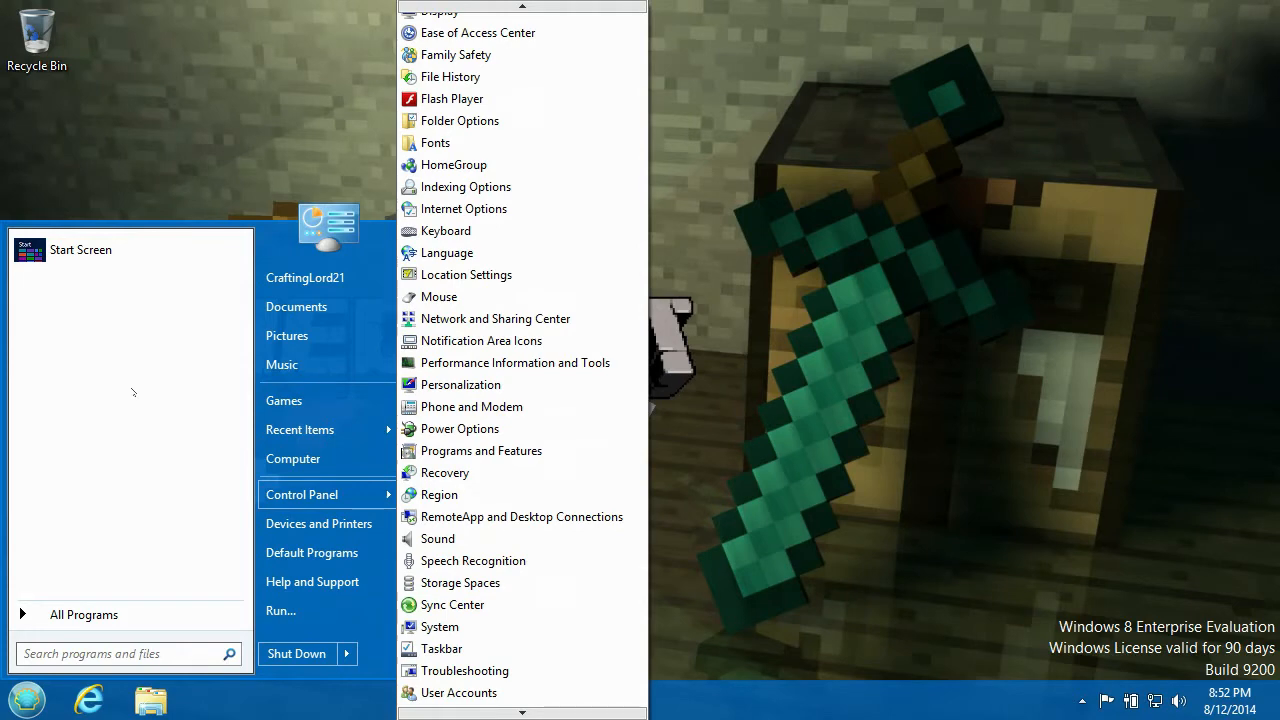
left_click_drag(917, 122, 401, 474)
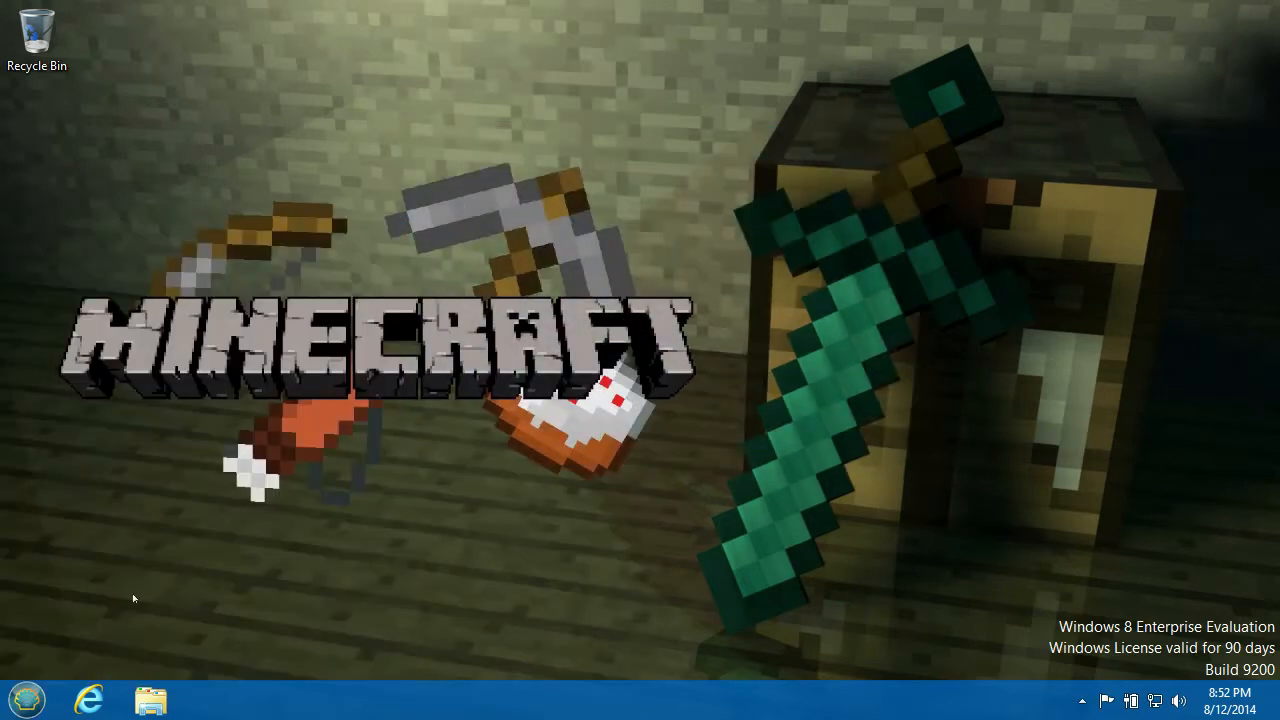
Open the user's personal folder and the Documents library from the start menu, closing each window after viewing it
left_click(27, 698)
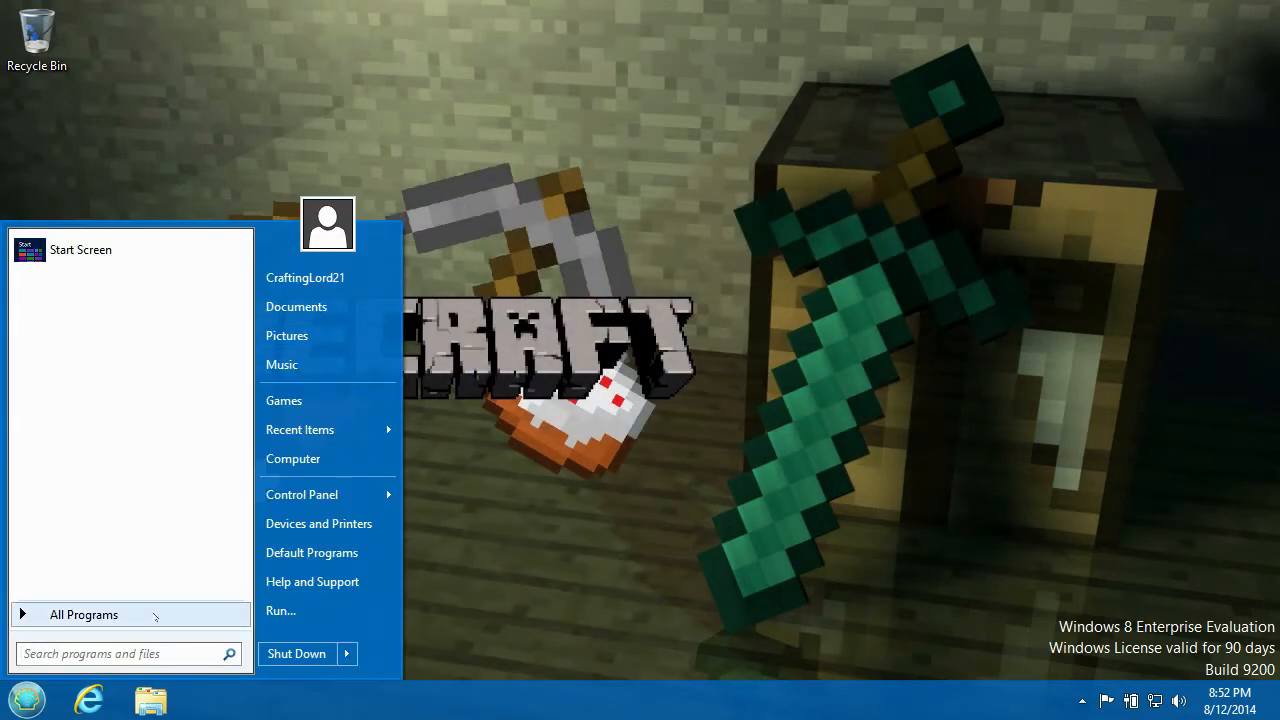
left_click(157, 610)
left_click(305, 277)
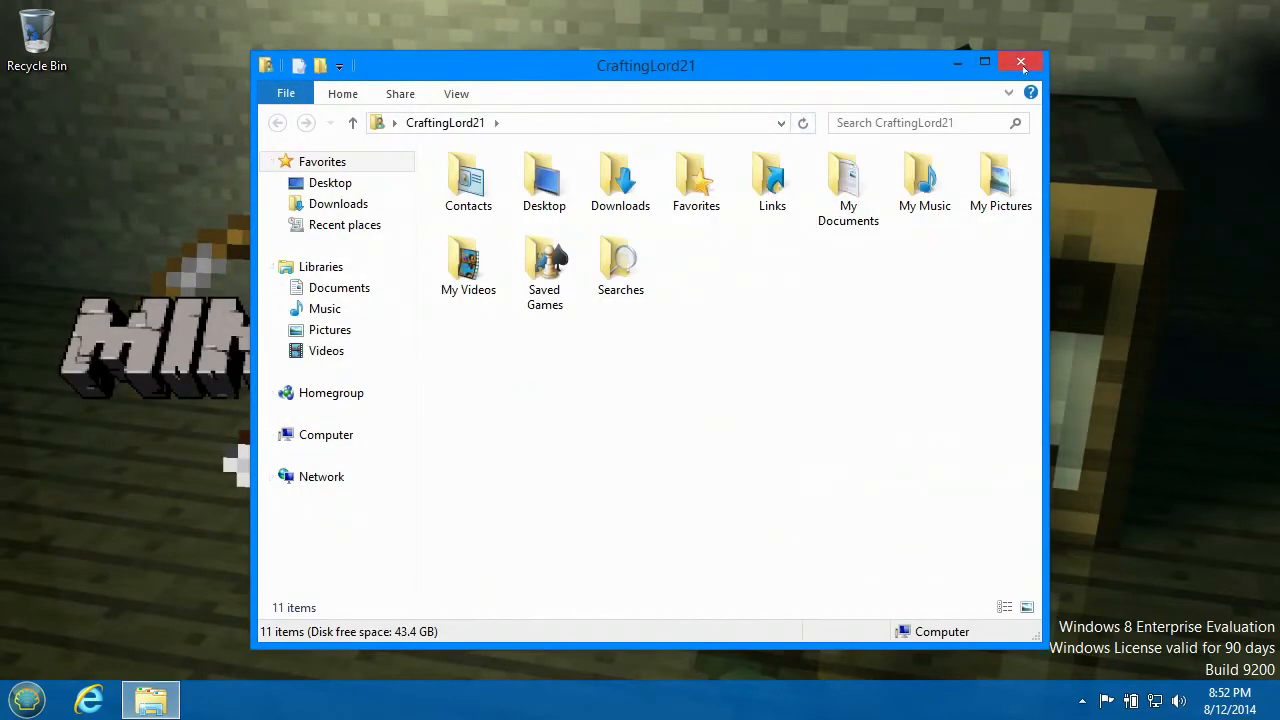
left_click(1021, 64)
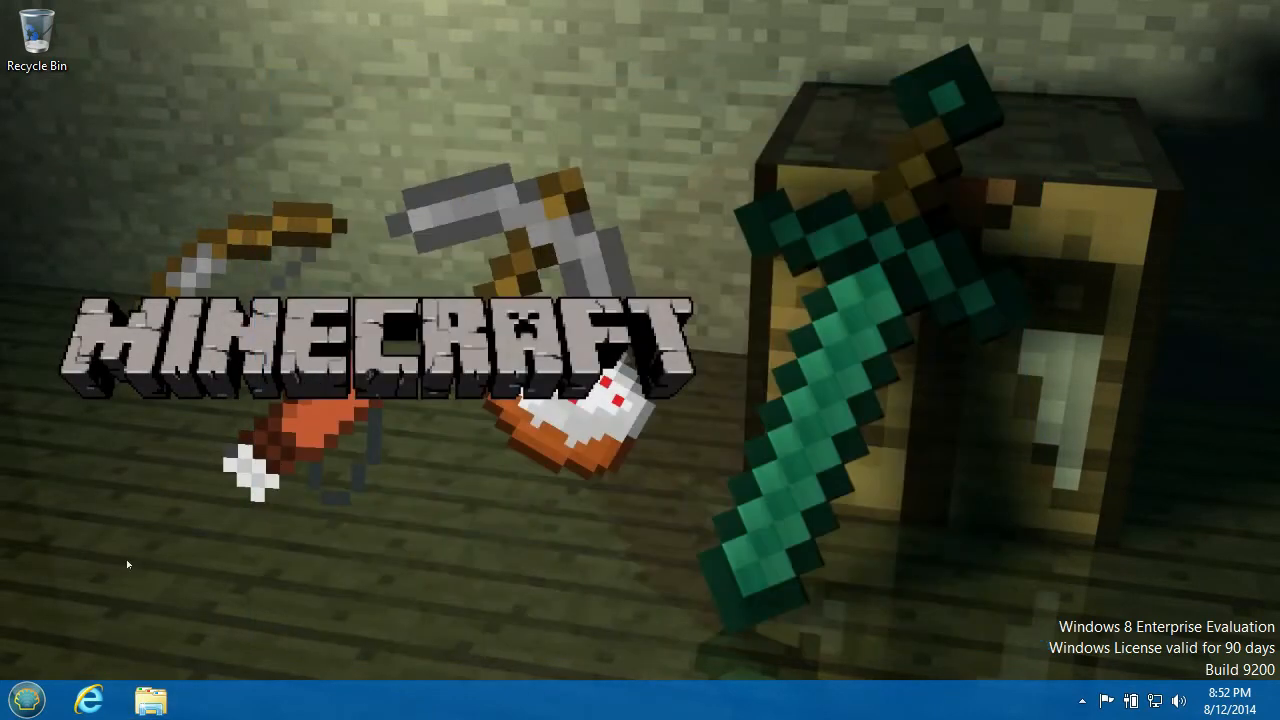
left_click(36, 682)
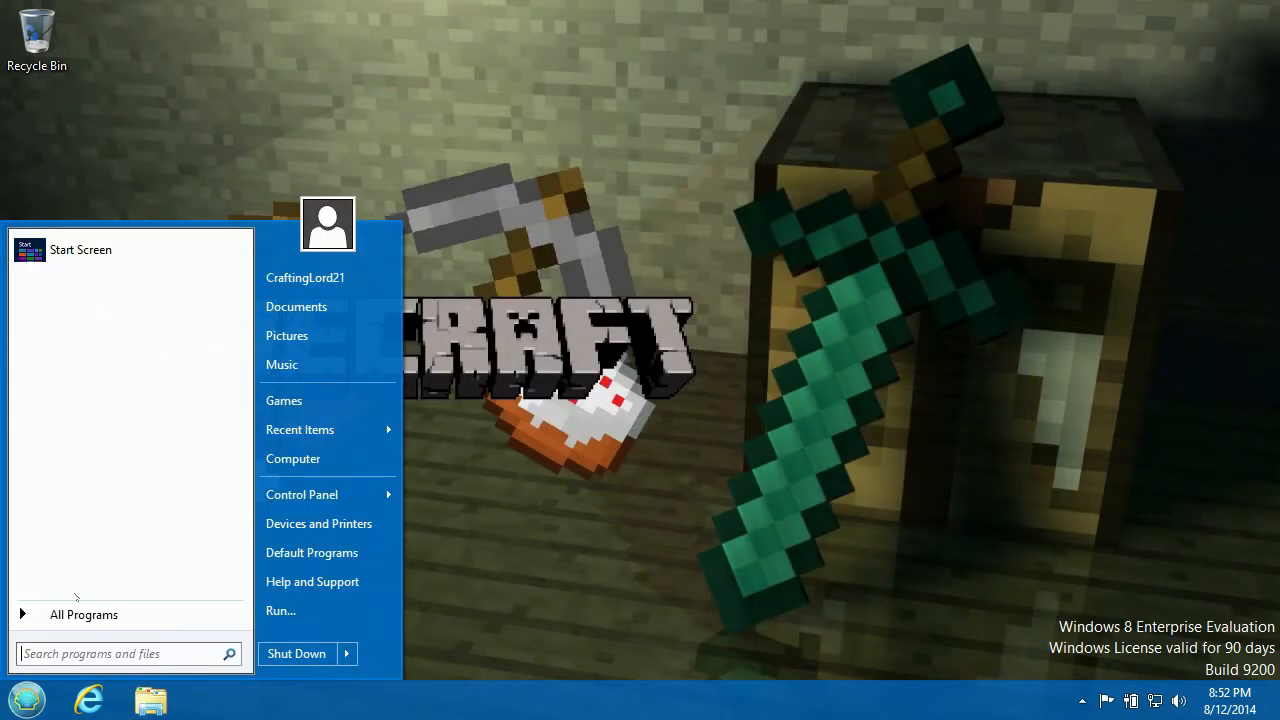
left_click(340, 308)
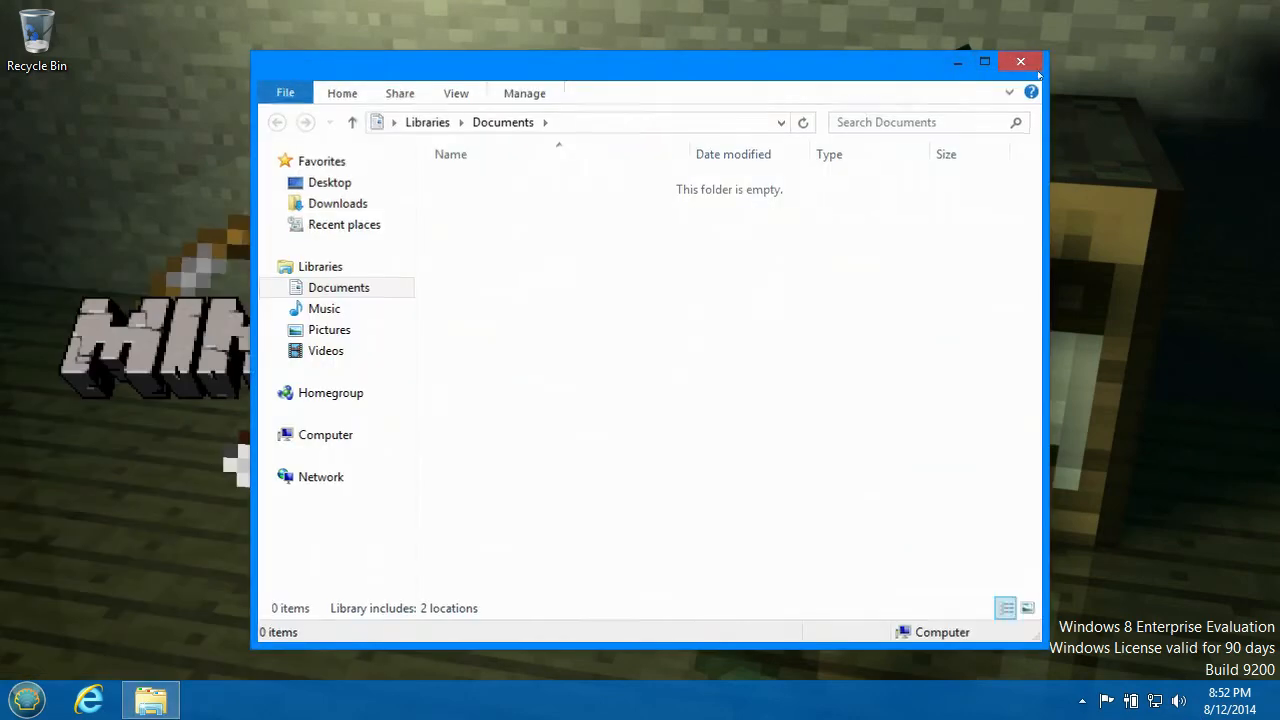
left_click(1021, 62)
left_click(1080, 698)
left_click(562, 518)
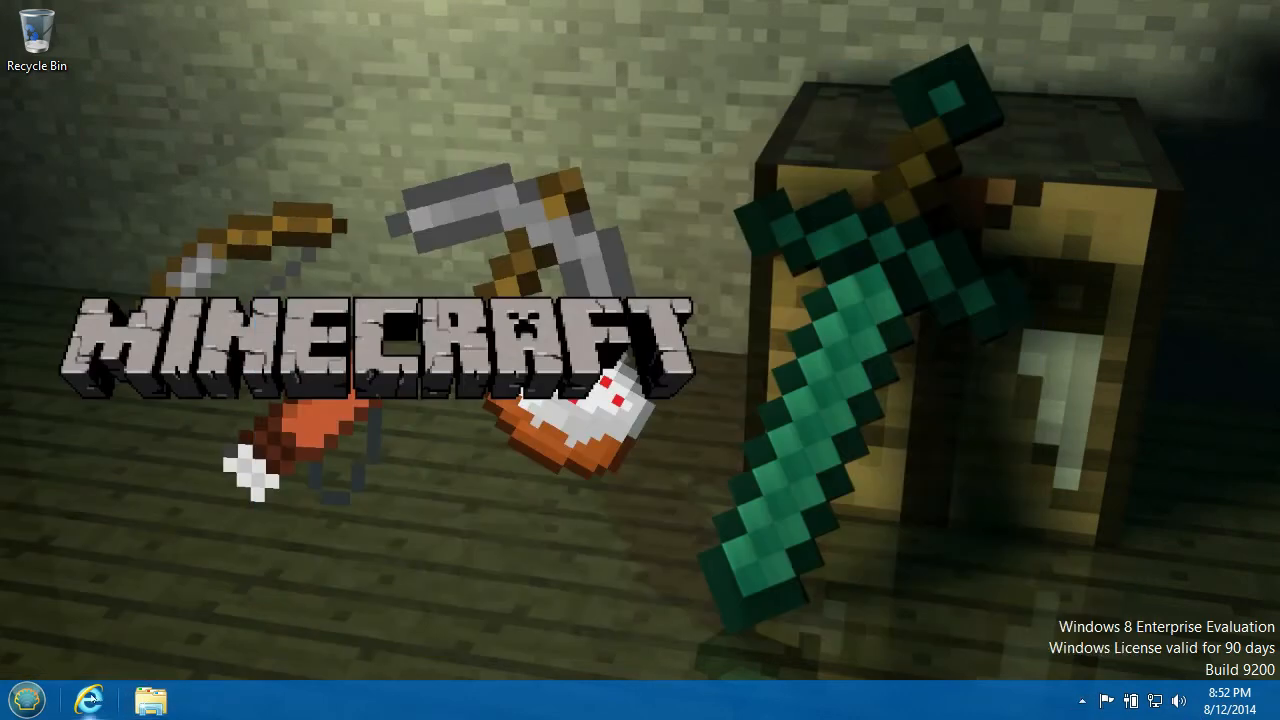
Switch to the Windows 8 Start Screen from the start menu and return to the desktop
left_click(24, 693)
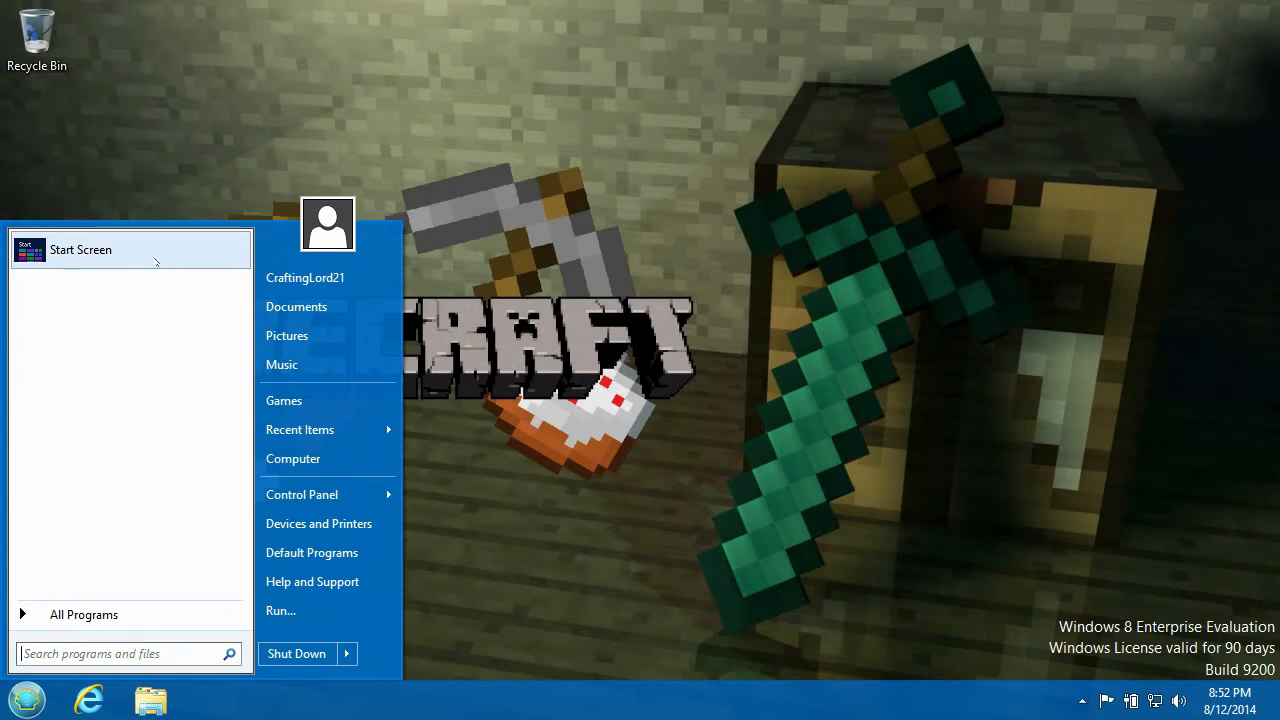
left_click(155, 262)
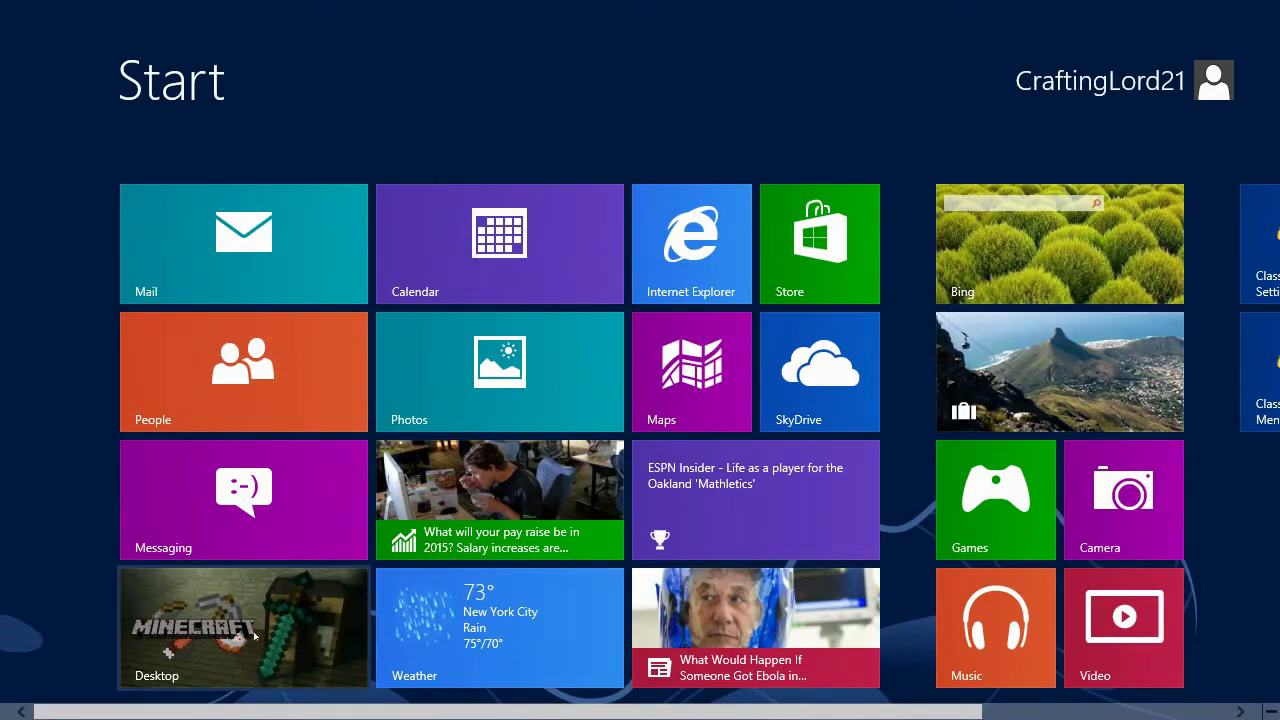
left_click(254, 636)
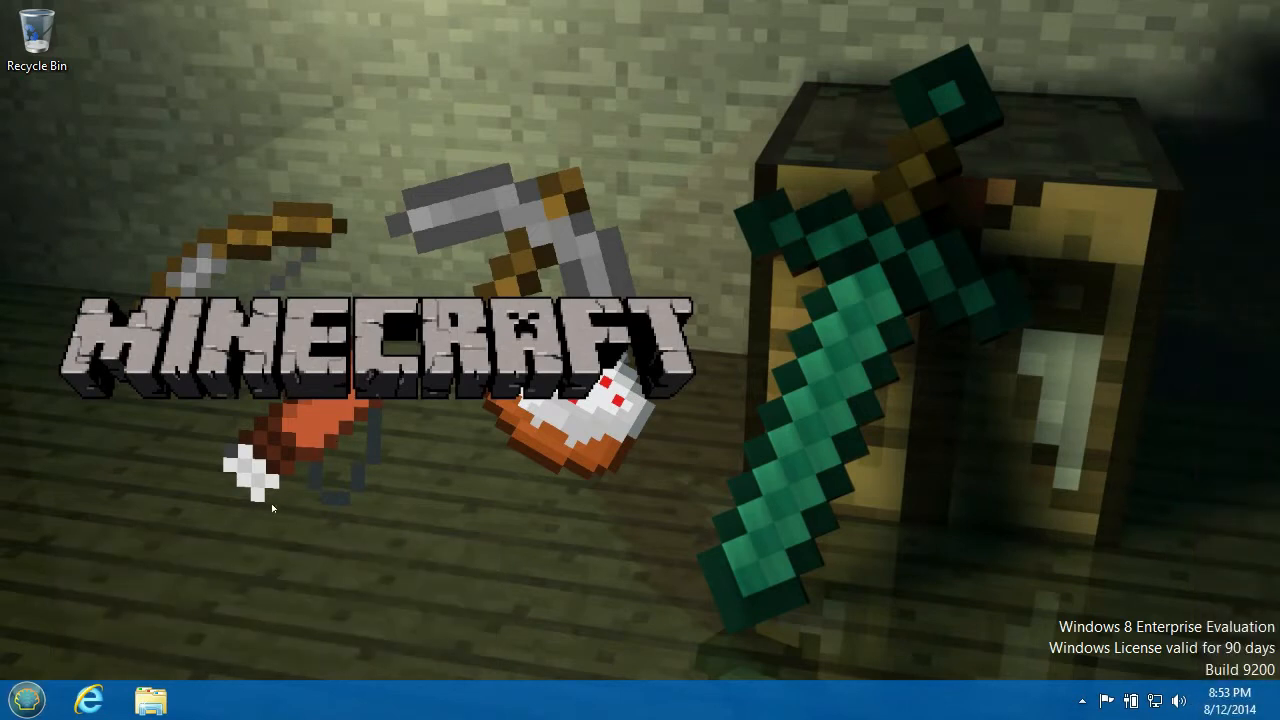
Reopen the Classic Start Menu settings and set the Run command to "Don't display this item"
right_click(26, 699)
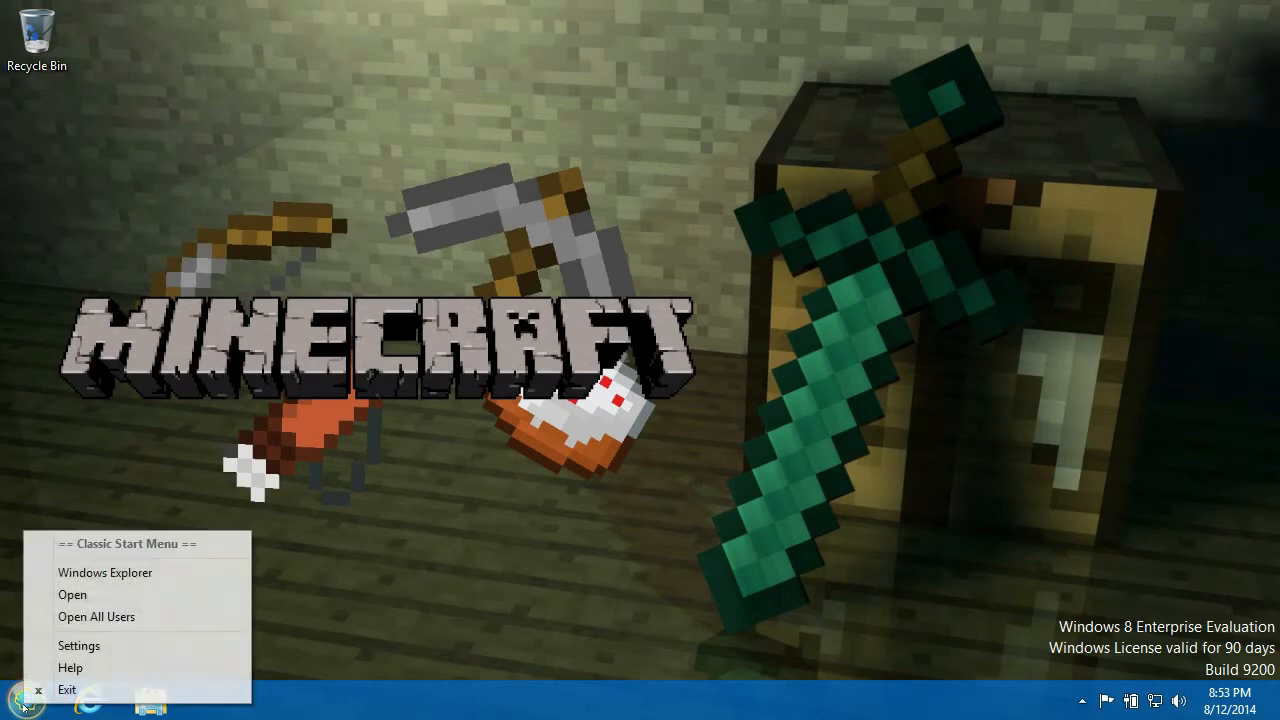
left_click(90, 646)
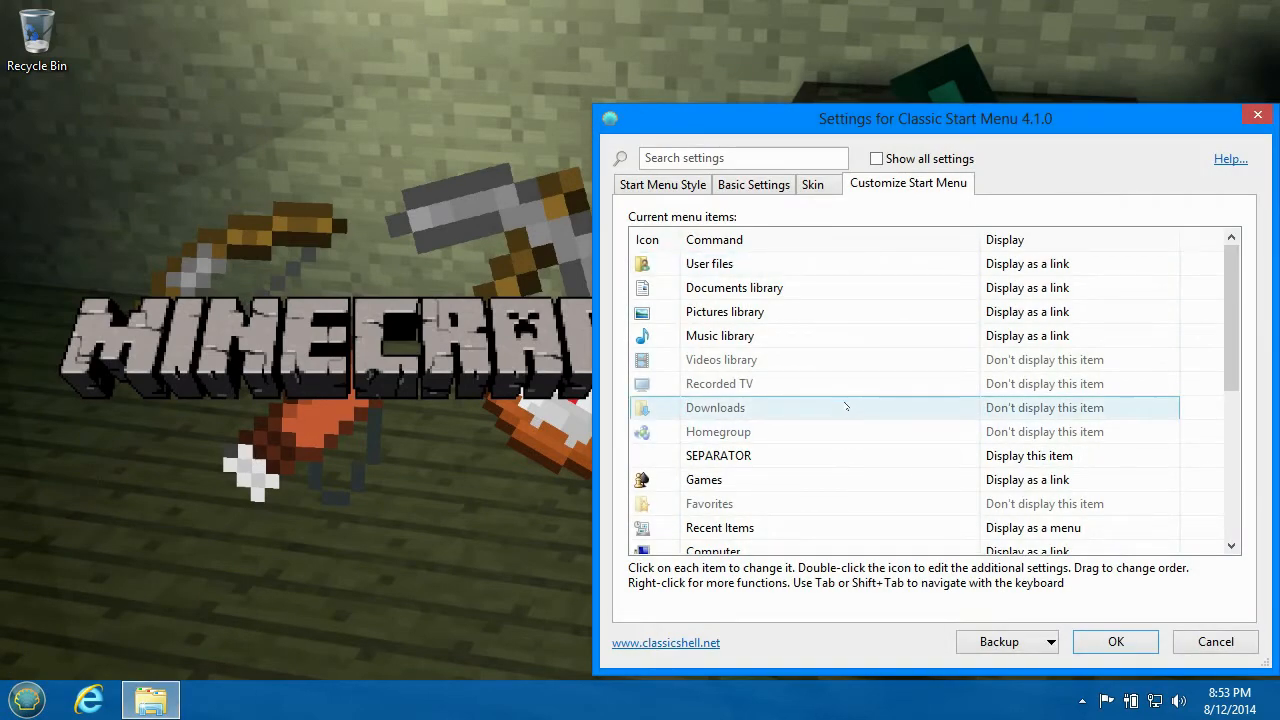
scroll(910, 390, "down", 4)
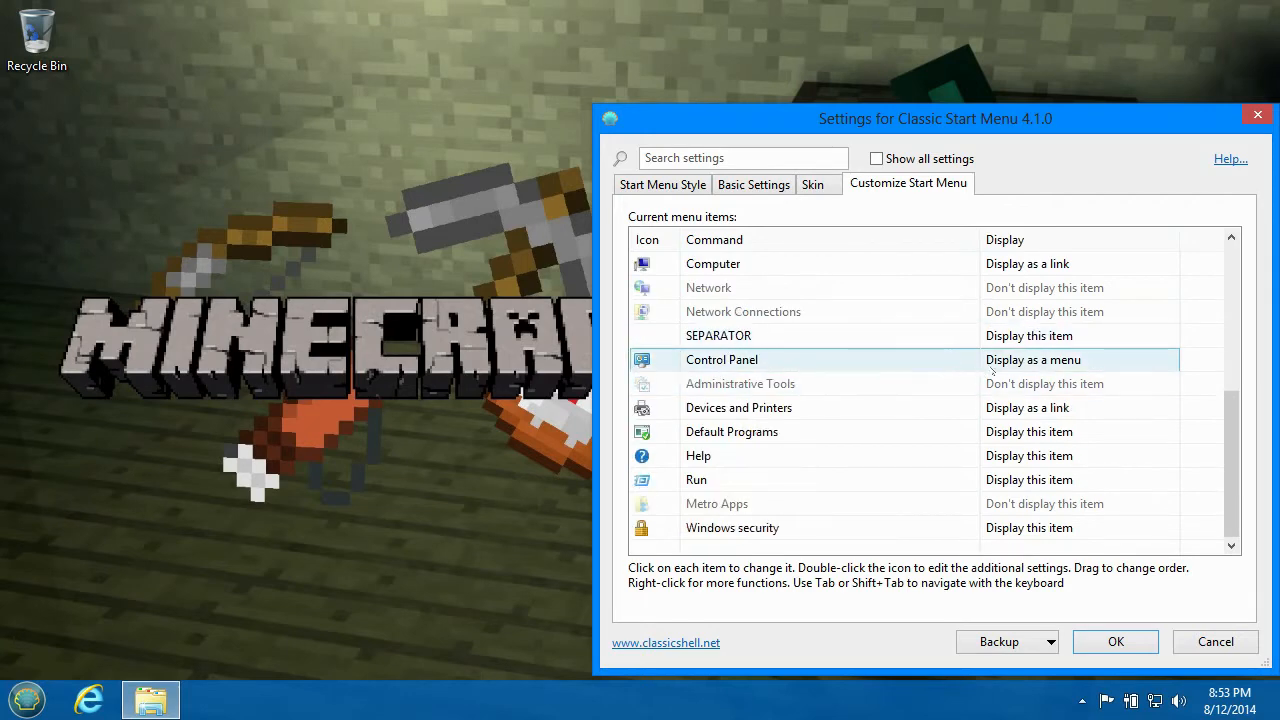
left_click_drag(1112, 111, 940, 59)
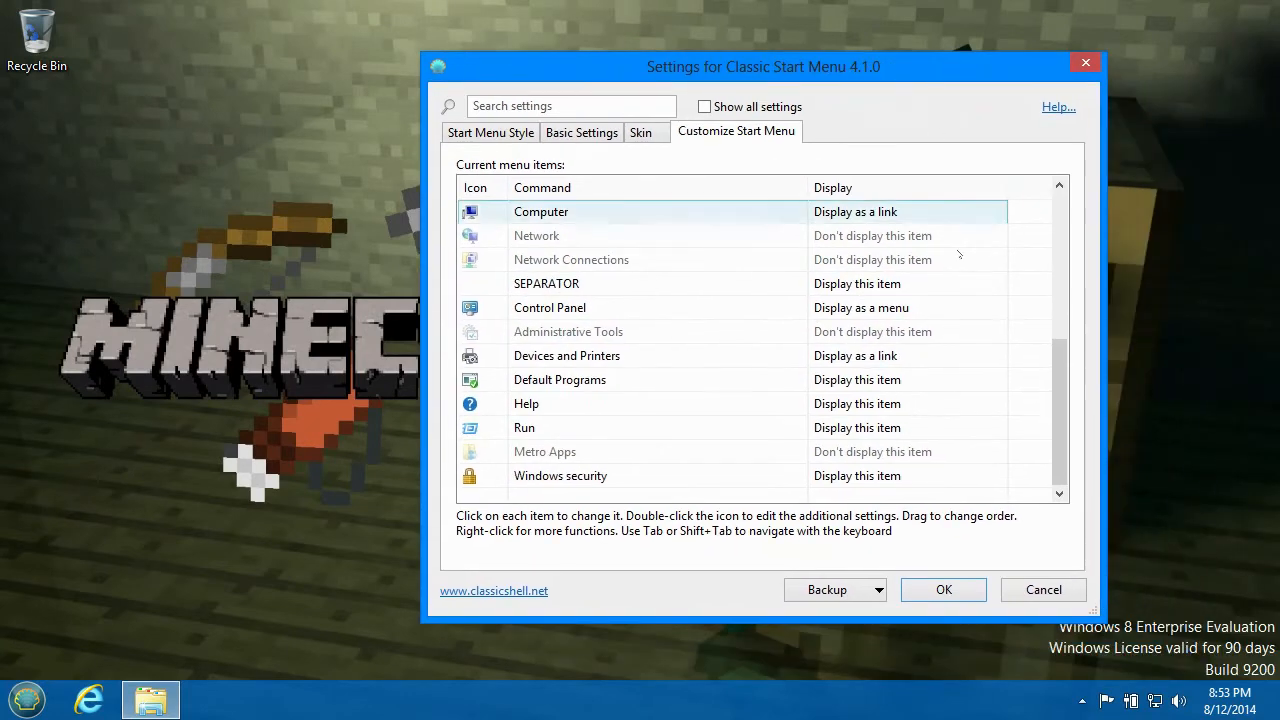
left_click(863, 430)
left_click(863, 432)
left_click(866, 448)
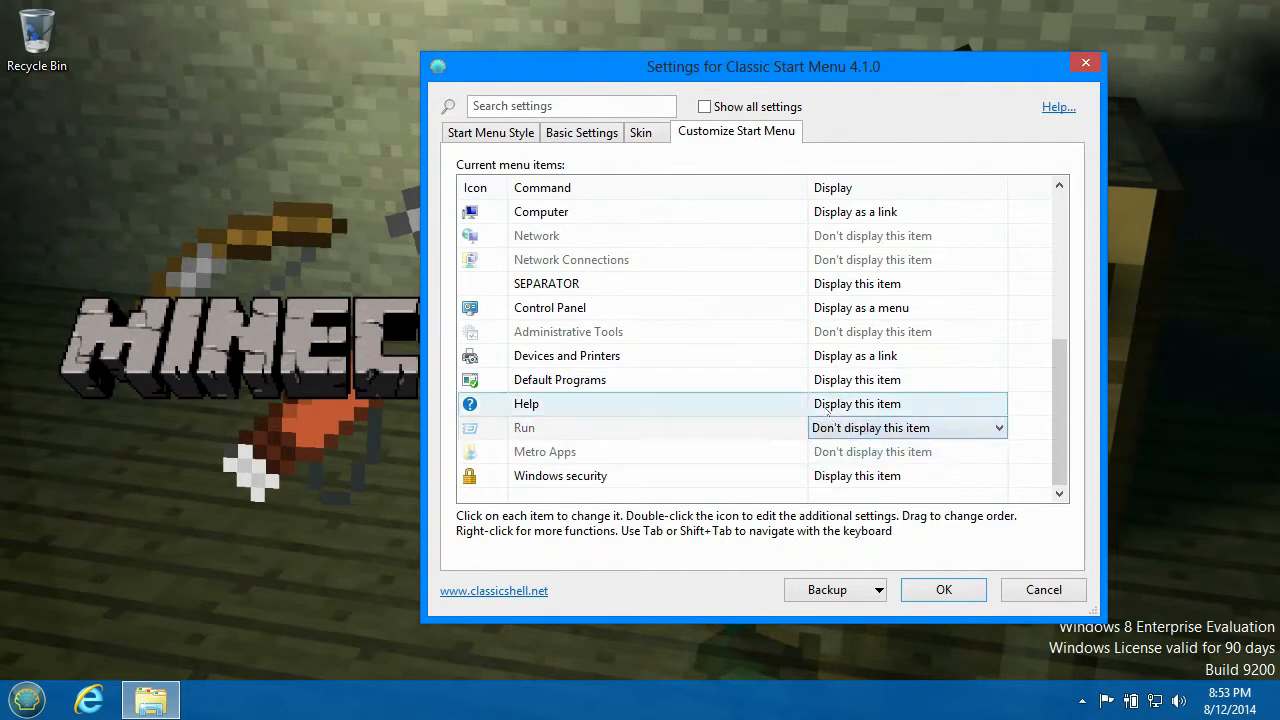
Check the start menu style options, set the Control Panel item to "Display as a link" and save the settings
left_click(512, 133)
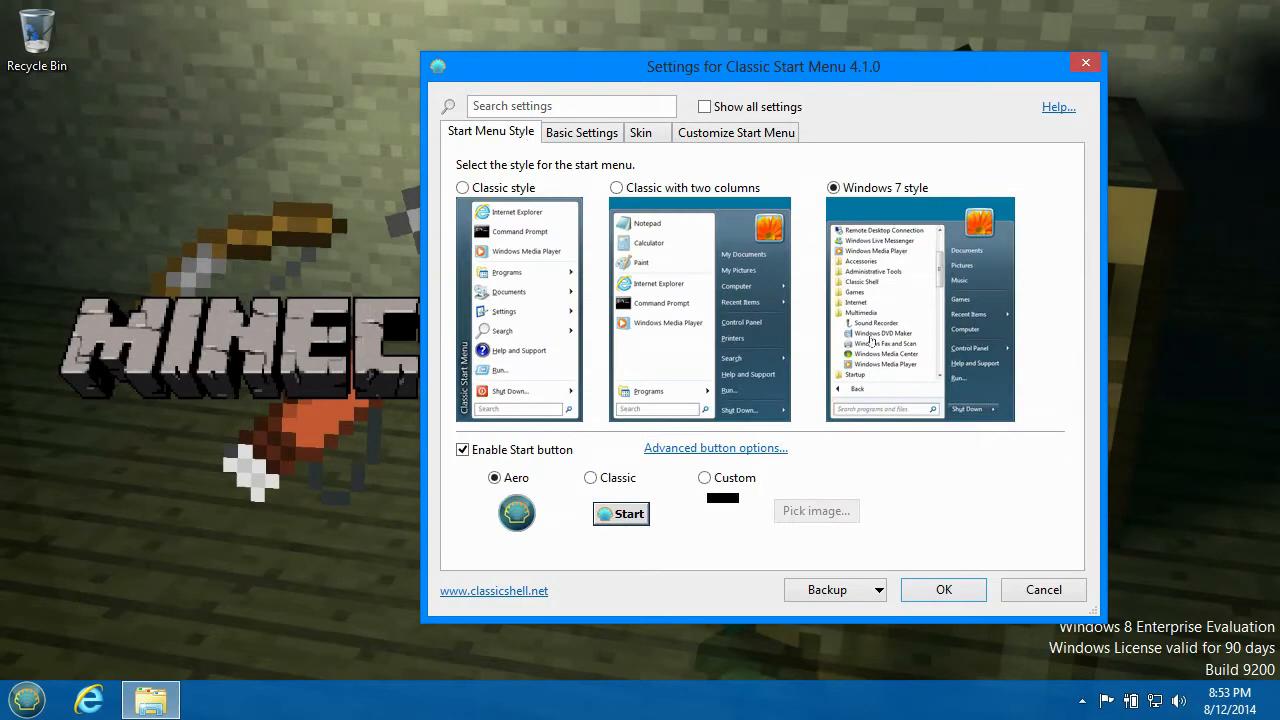
left_click(731, 133)
scroll(878, 463, "down", 2)
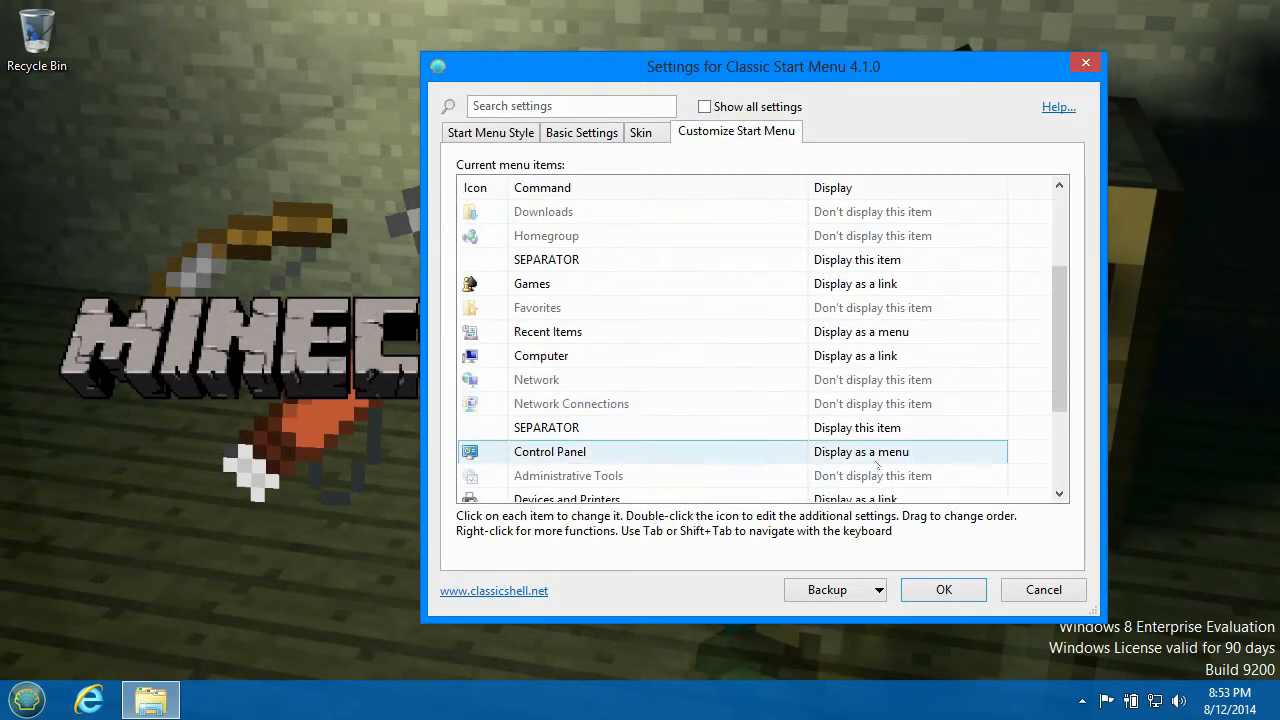
scroll(878, 463, "down", 2)
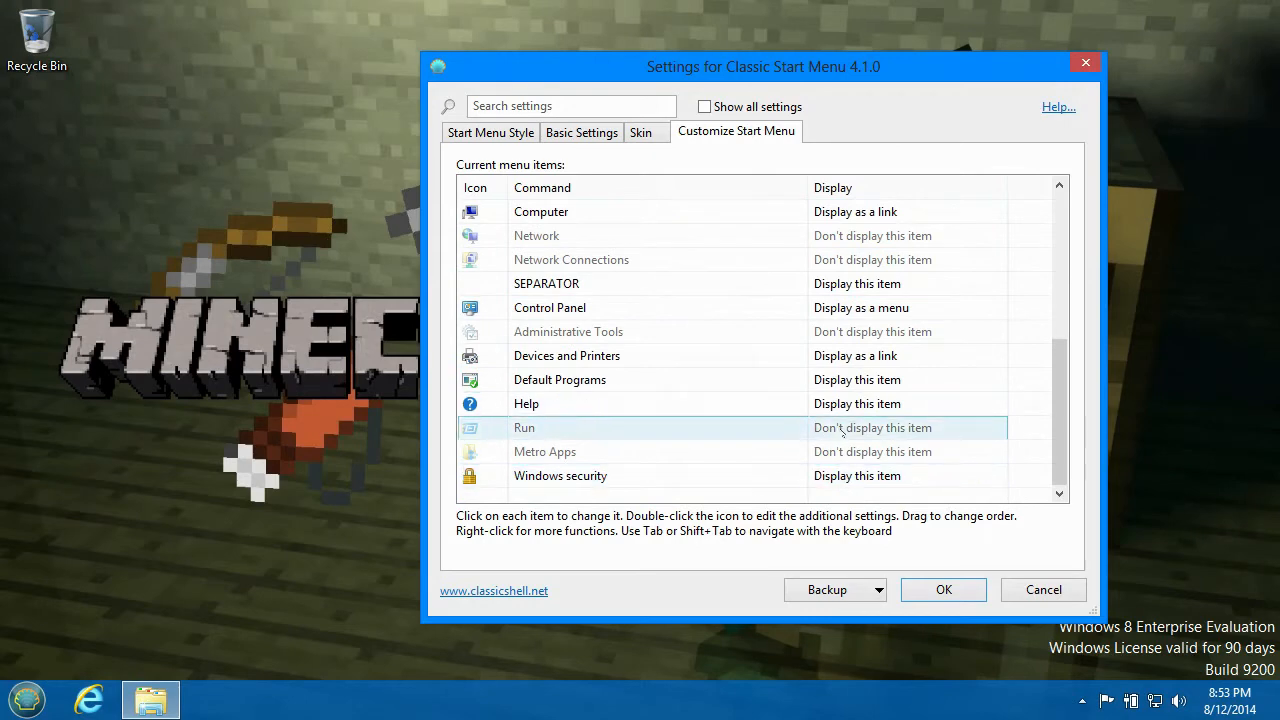
scroll(842, 430, "up", 1)
left_click(860, 381)
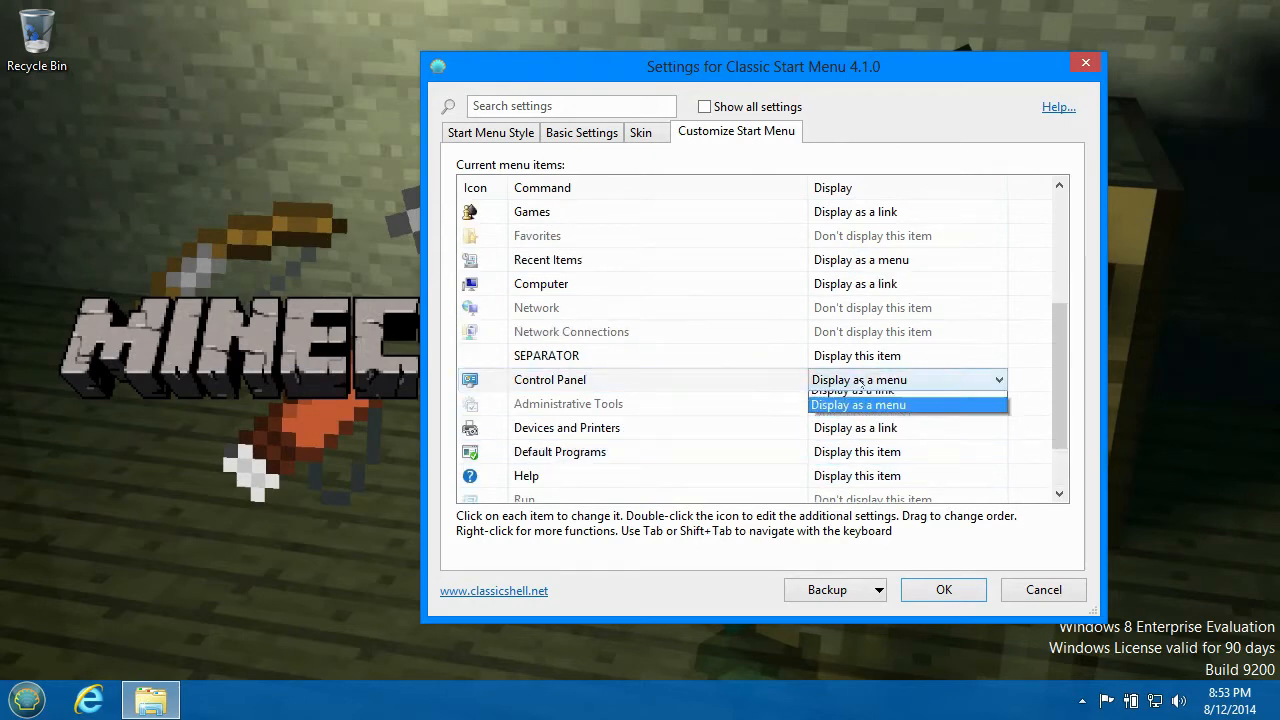
left_click(860, 413)
left_click(940, 589)
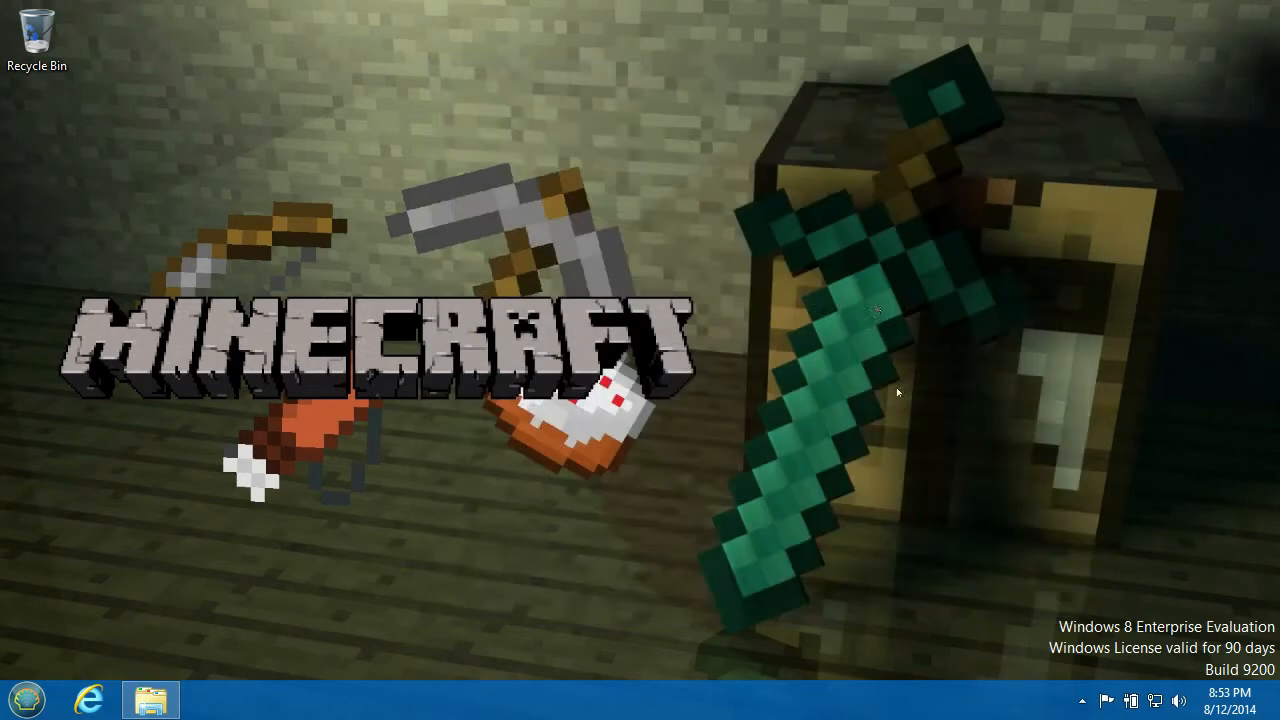
Open Control Panel from the start menu, switch its view to Category and close the window
left_click_drag(791, 317, 430, 545)
left_click(27, 699)
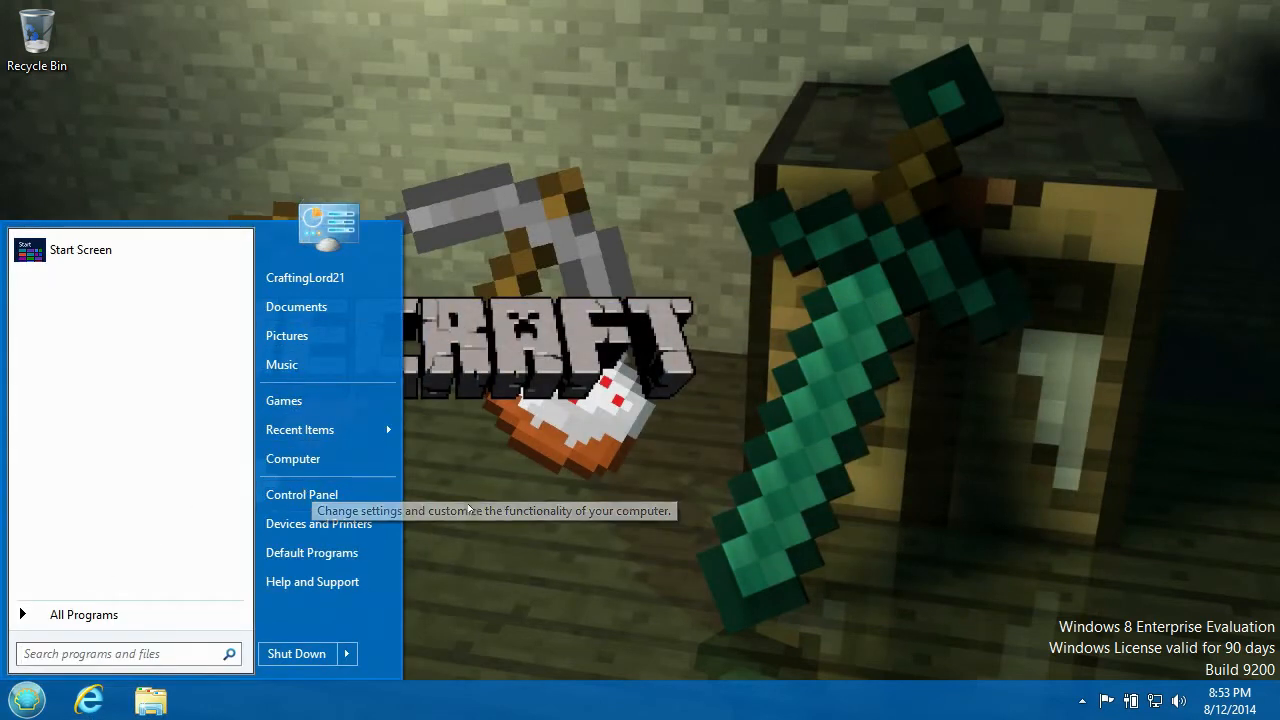
left_click(357, 499)
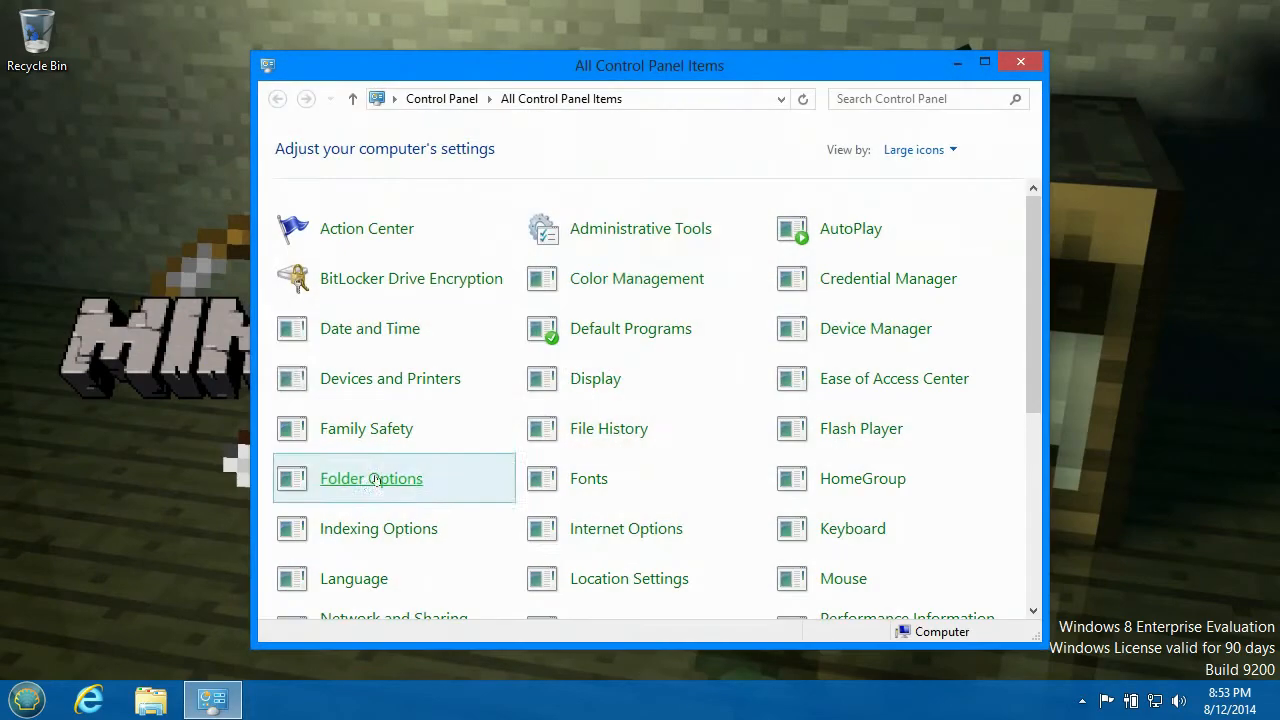
left_click(914, 149)
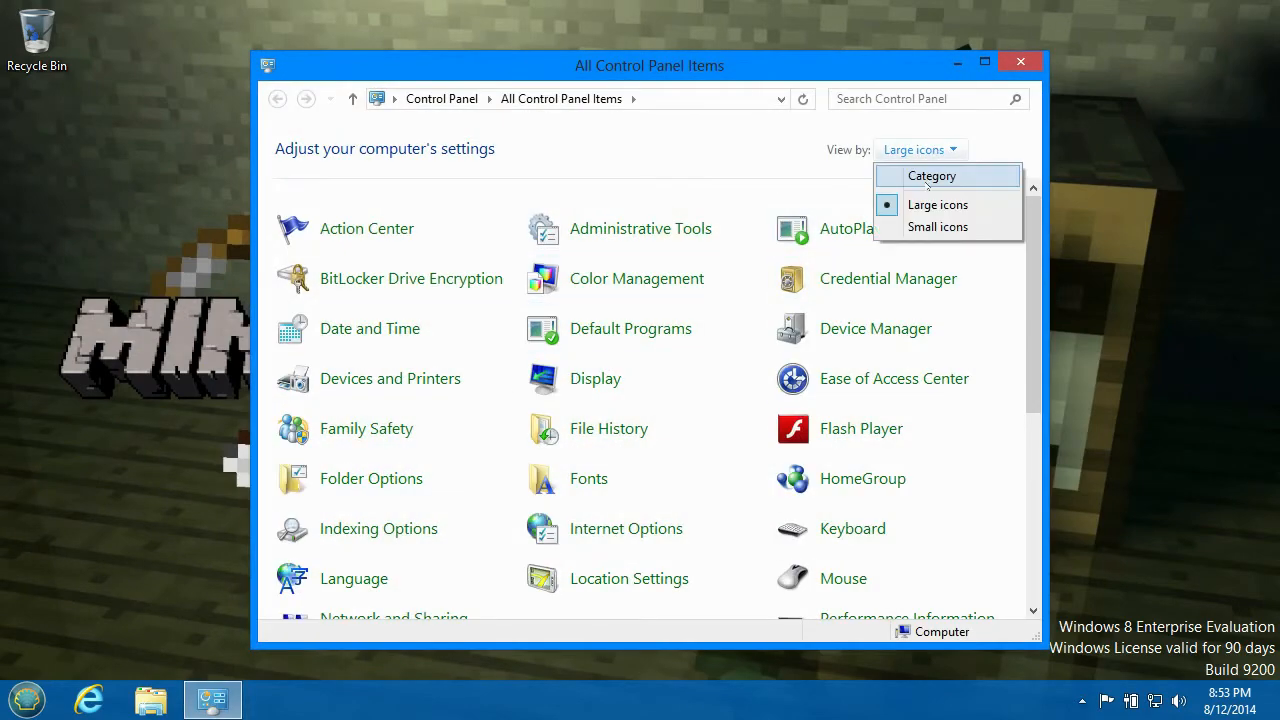
left_click(929, 177)
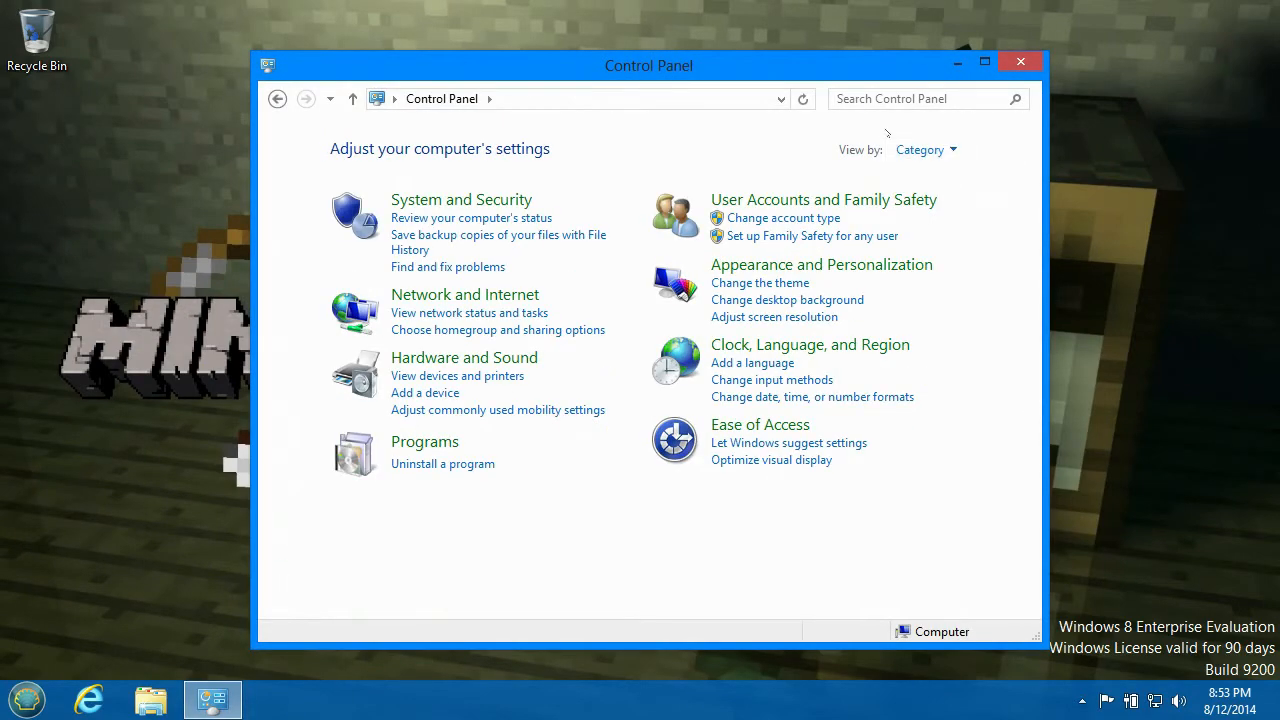
left_click(1020, 63)
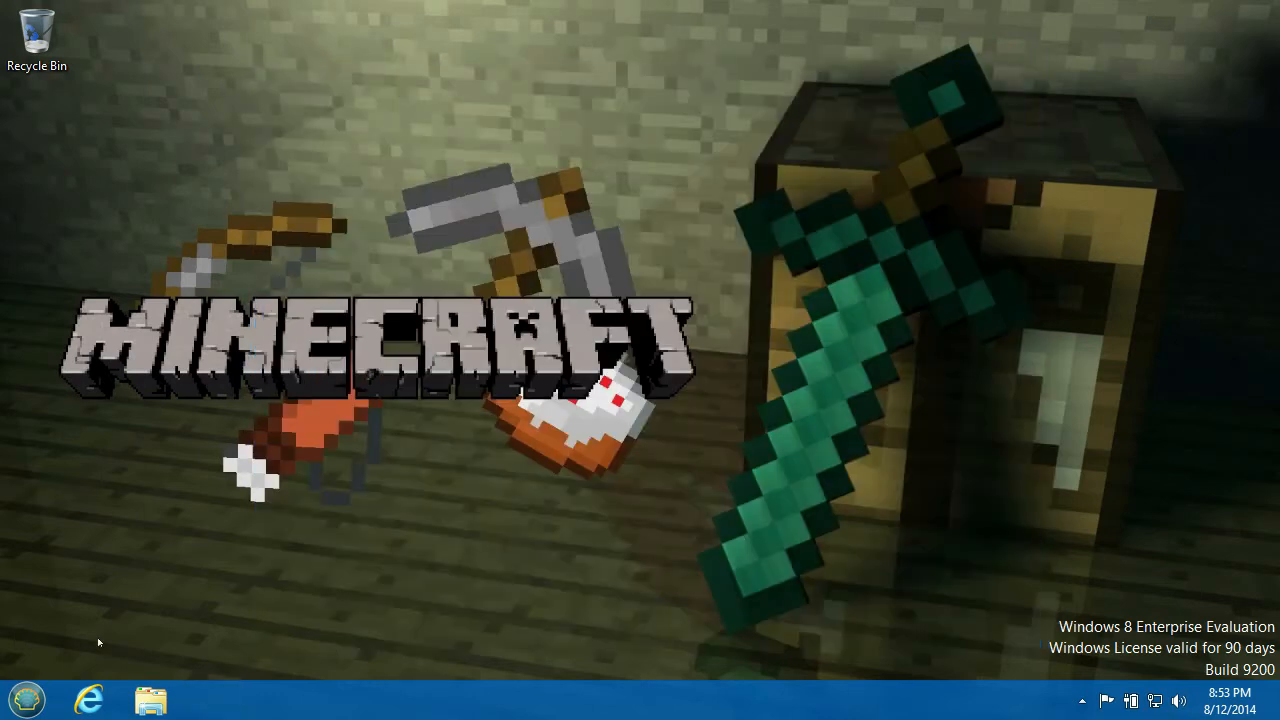
Reopen Control Panel from the start menu to check its view, close it and bring up the start menu again
left_click(27, 699)
left_click(287, 491)
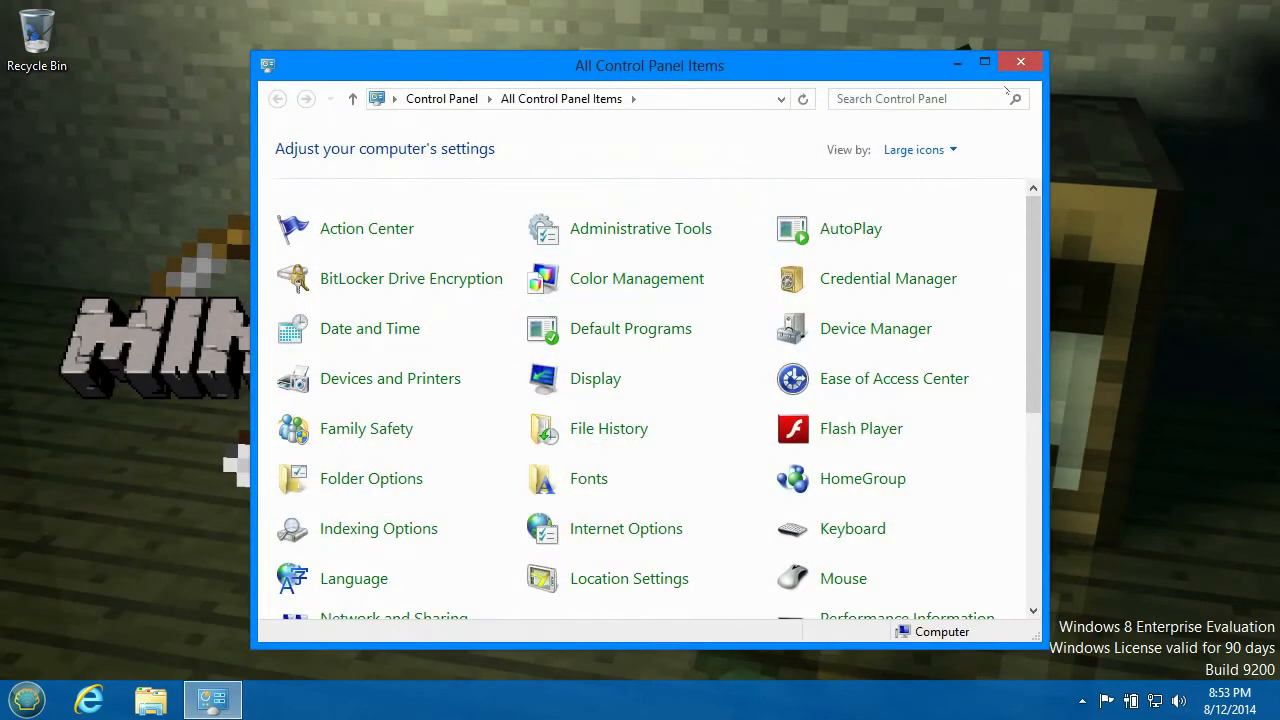
left_click(1020, 62)
left_click(30, 703)
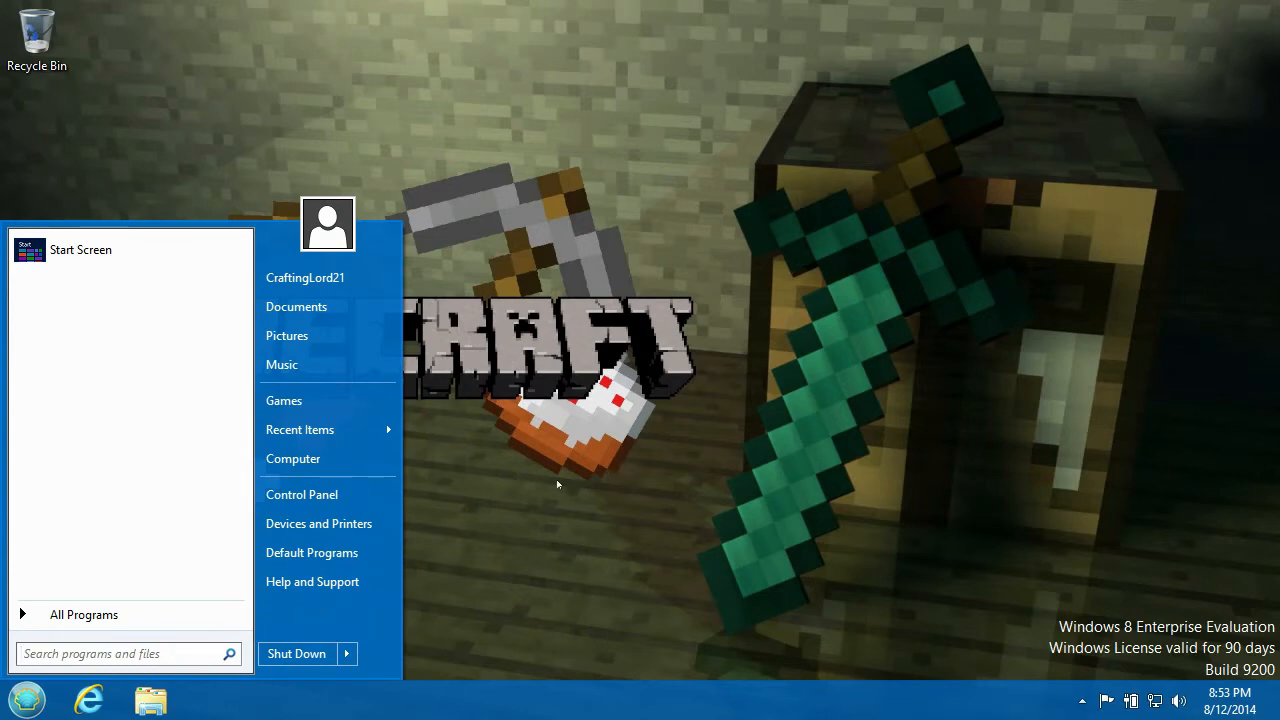
Launch Internet Explorer from the taskbar, check the start menu over the open browser window and close the browser
left_click(575, 456)
left_click(90, 700)
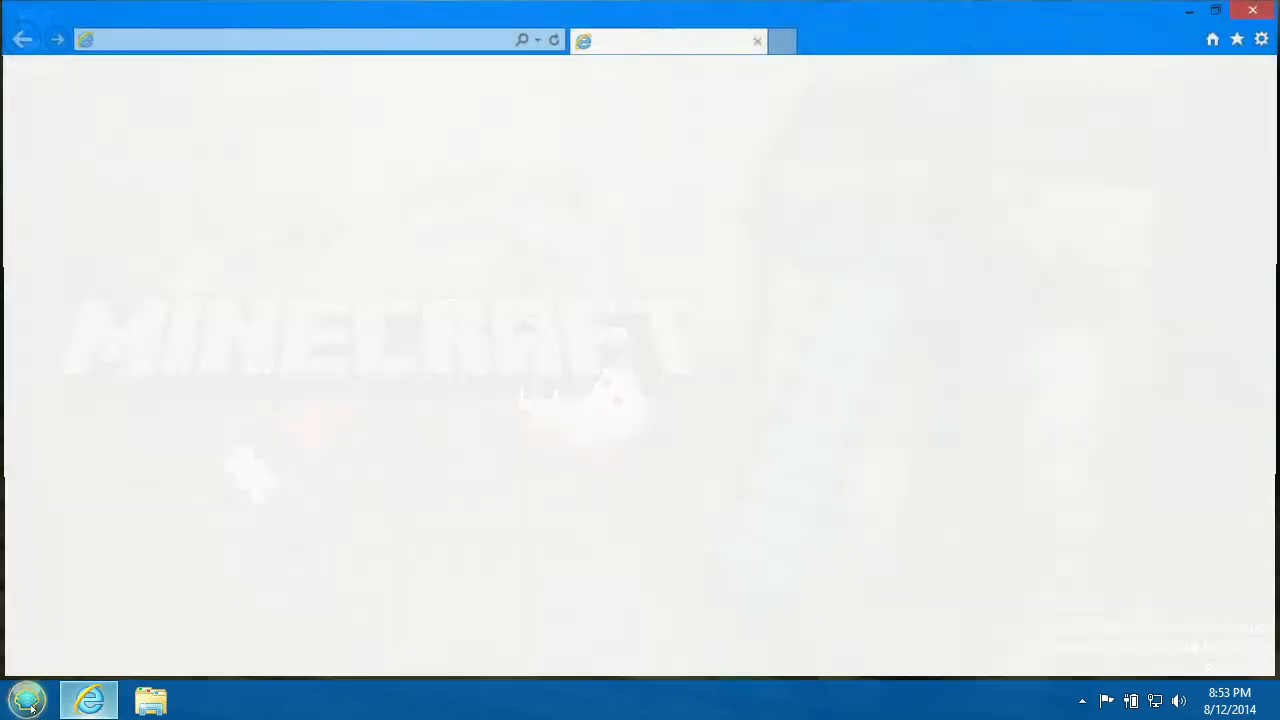
left_click(27, 700)
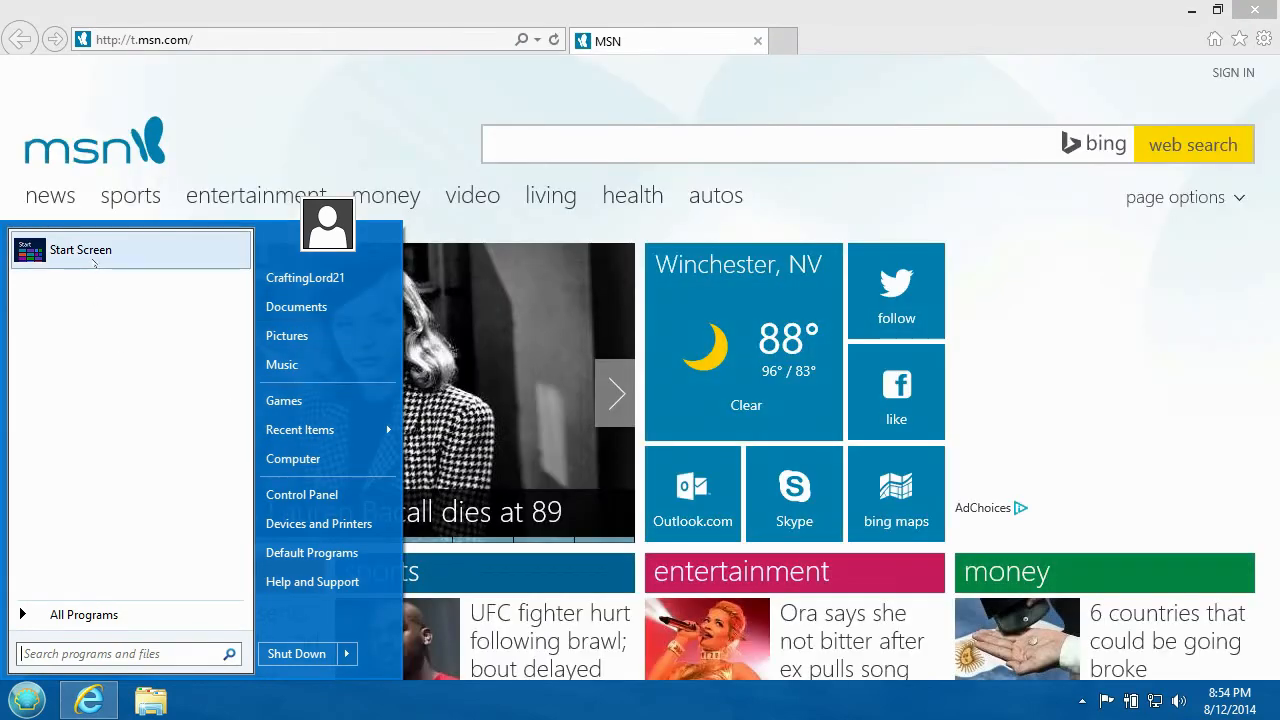
left_click(1240, 12)
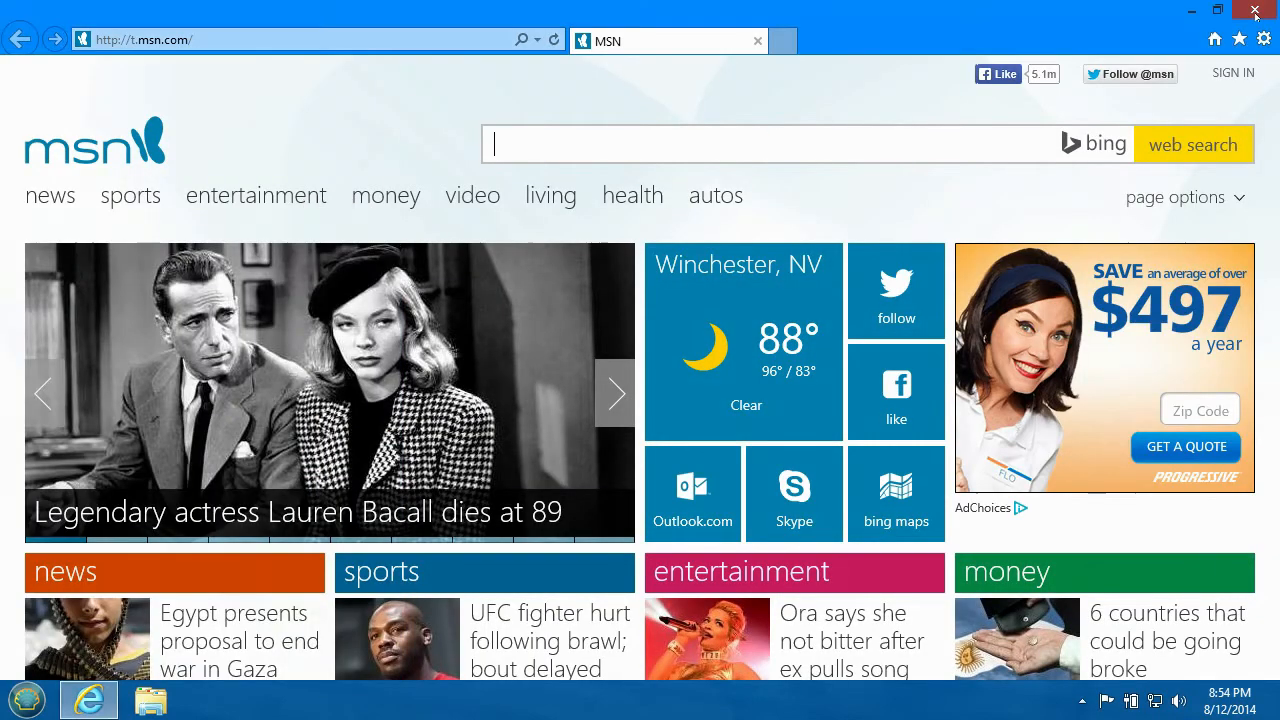
left_click(1254, 10)
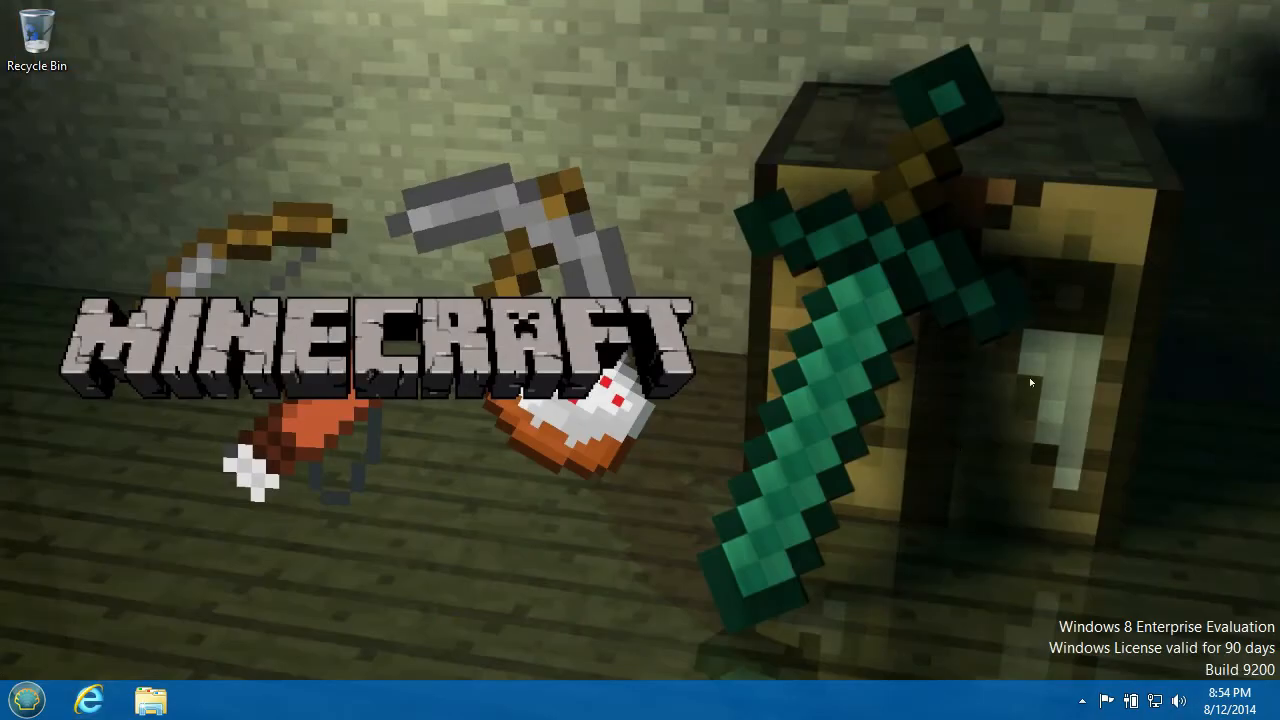
Browse all programs in the start menu, including Oracle VM VirtualBox Guest Additions, and launch Paint from Windows Accessories
left_click(27, 699)
left_click(84, 614)
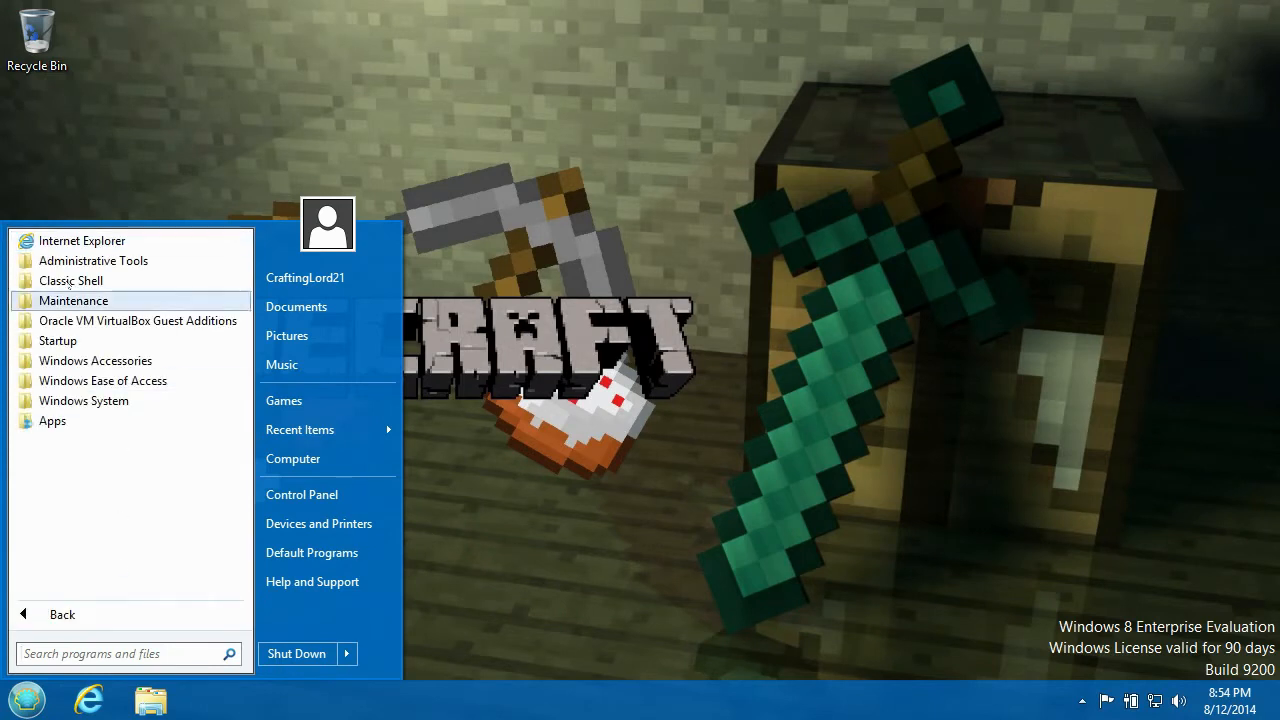
left_click(104, 321)
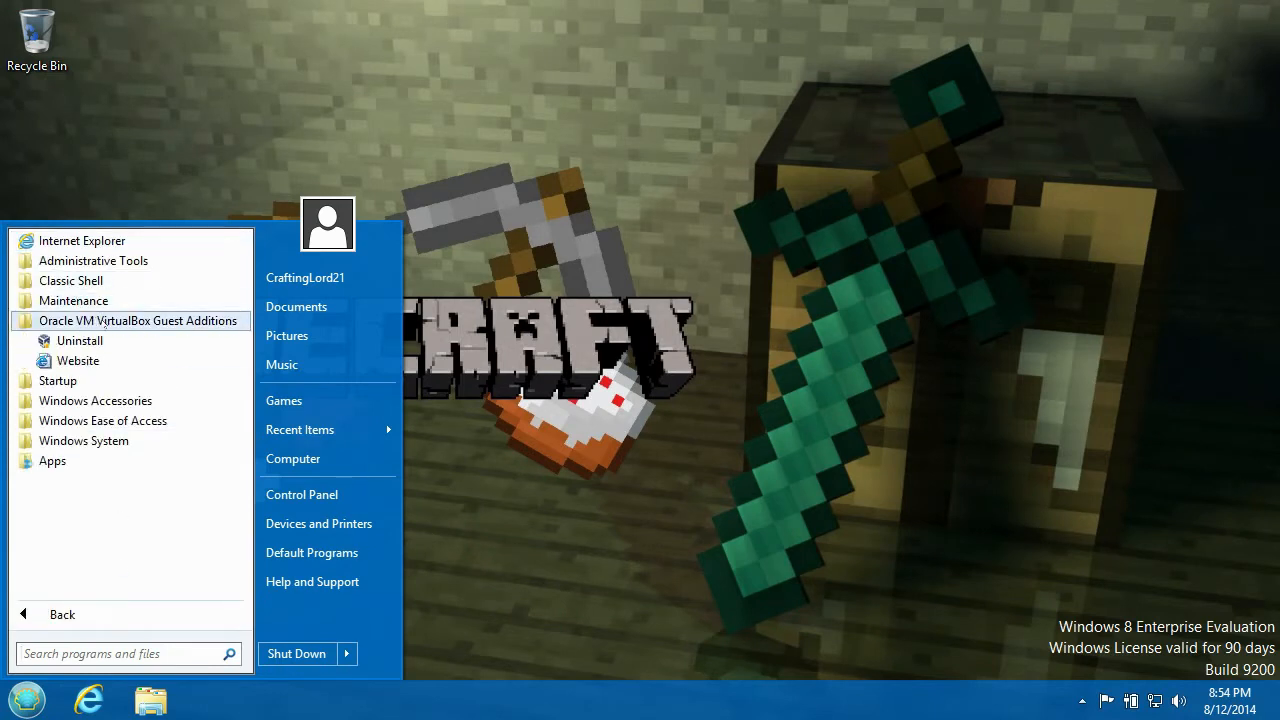
left_click(104, 321)
left_click(120, 358)
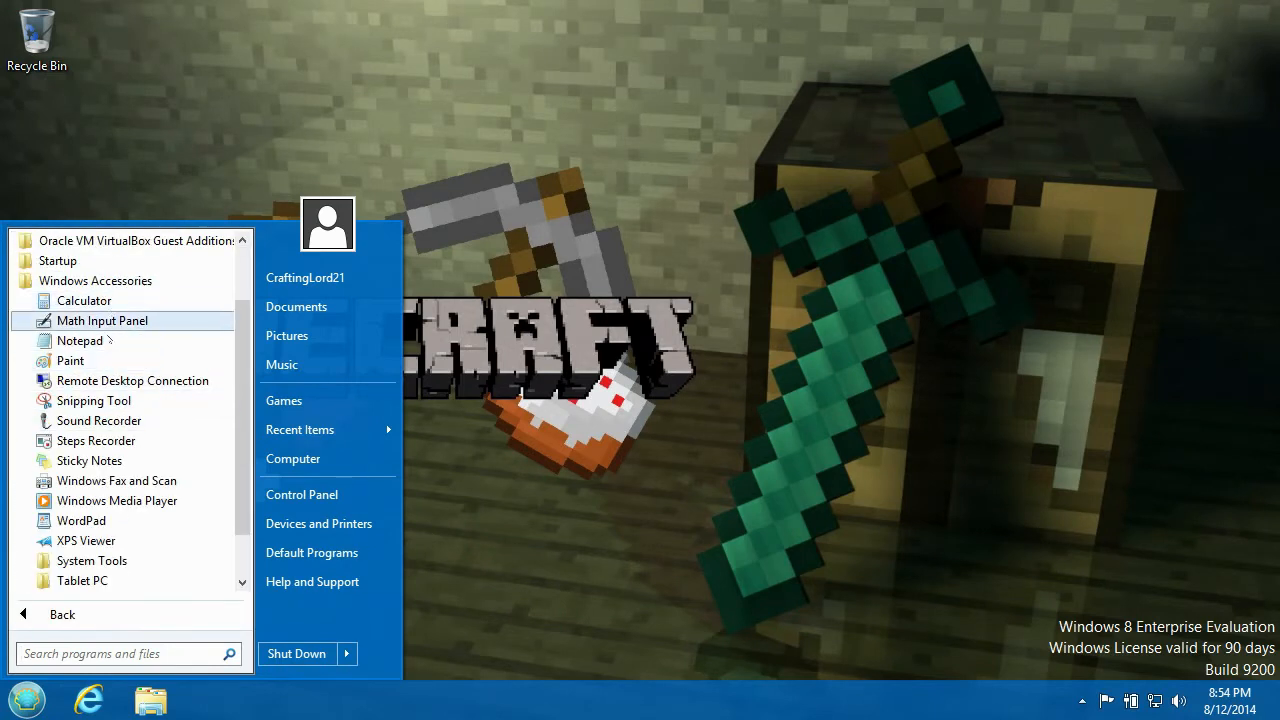
left_click(60, 361)
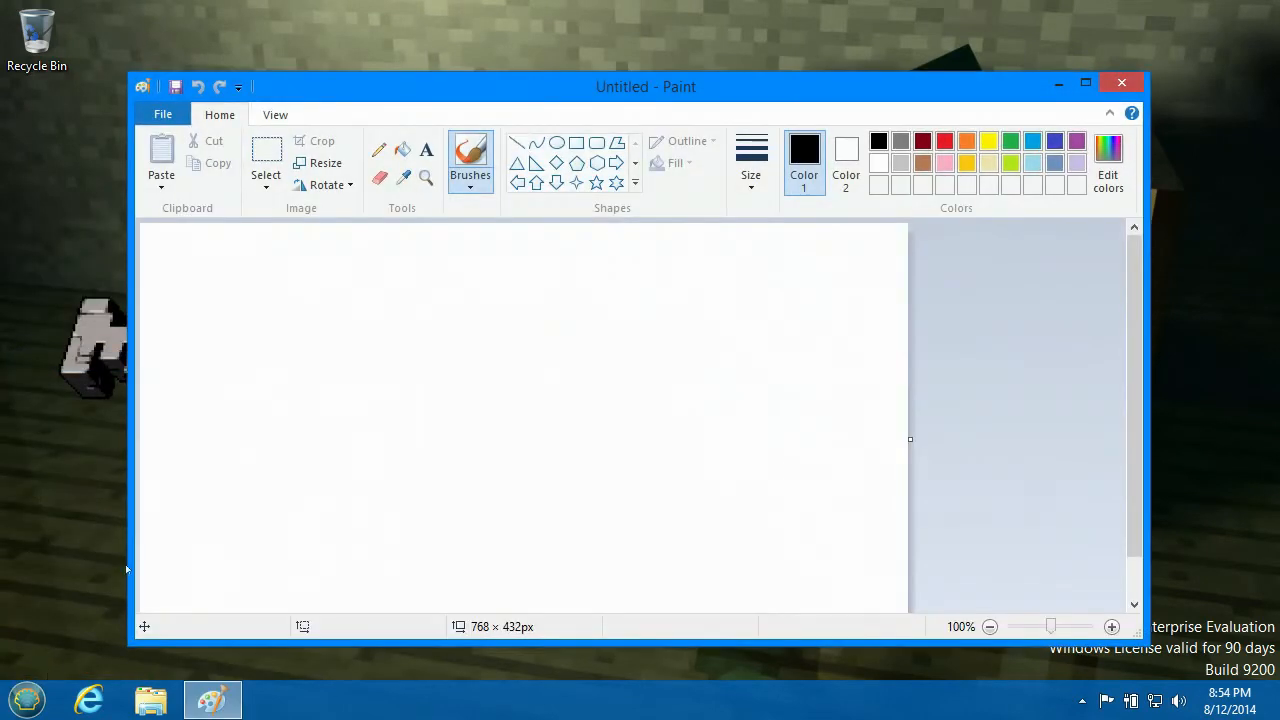
Check the start menu for recently used programs and close Paint
left_click(24, 702)
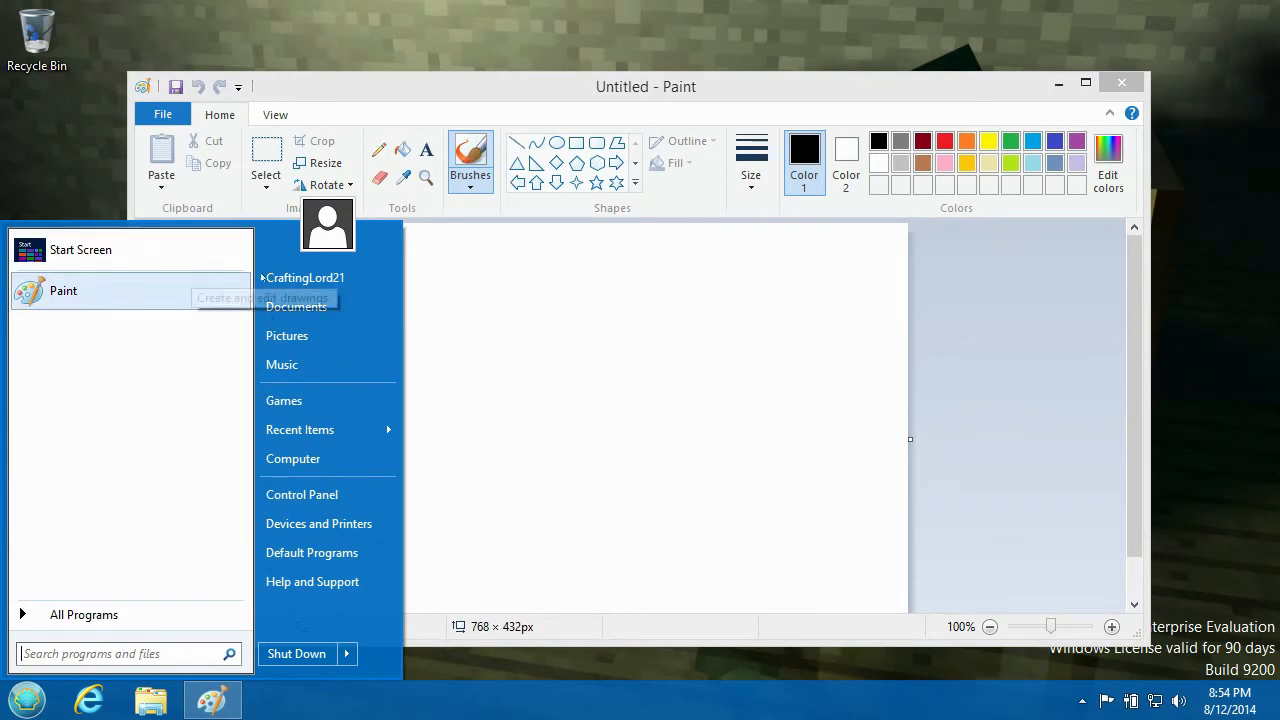
left_click(1114, 96)
left_click(1110, 90)
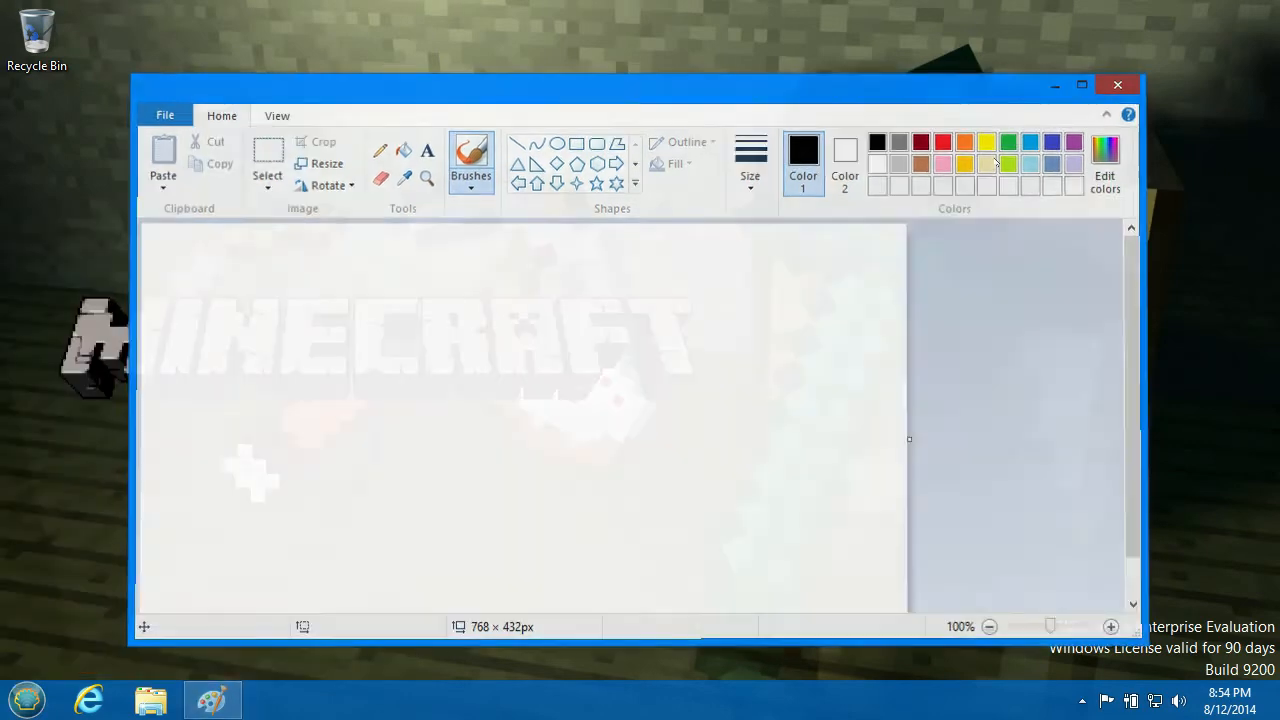
Reopen the Classic Start Menu settings, set the Start button to Classic and test it by opening and closing the start menu
right_click(27, 700)
left_click(90, 630)
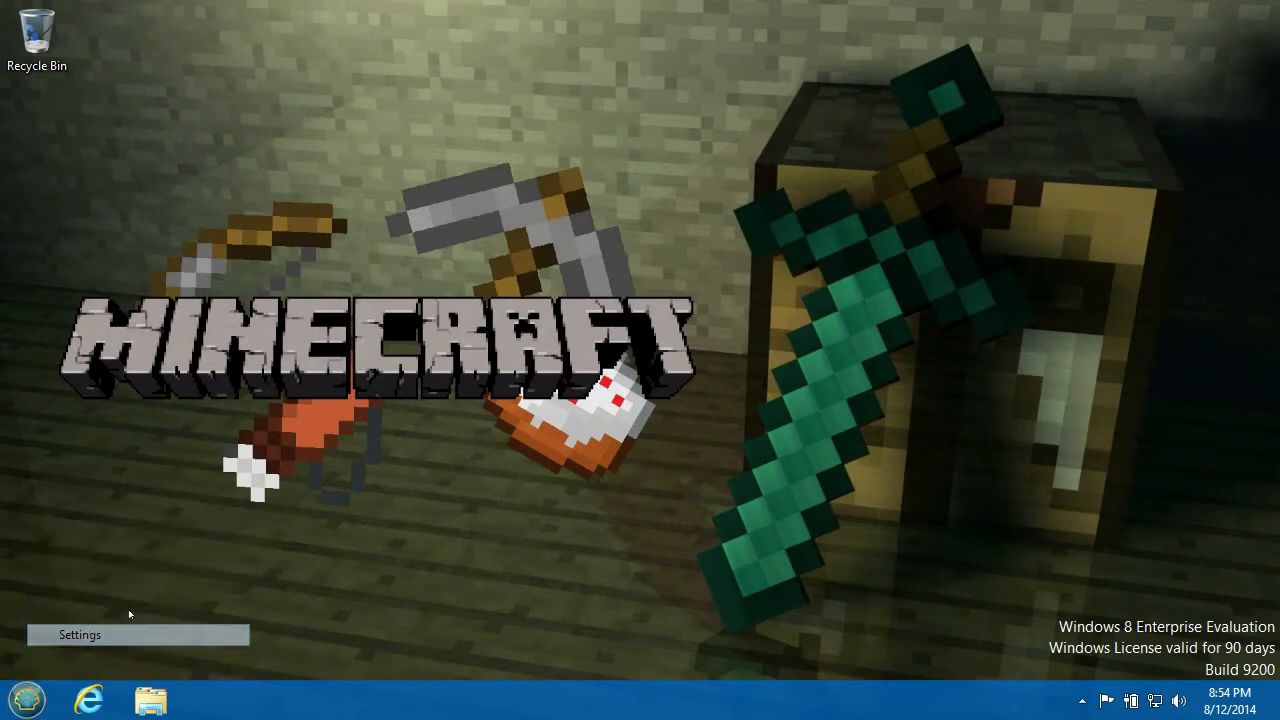
left_click(498, 131)
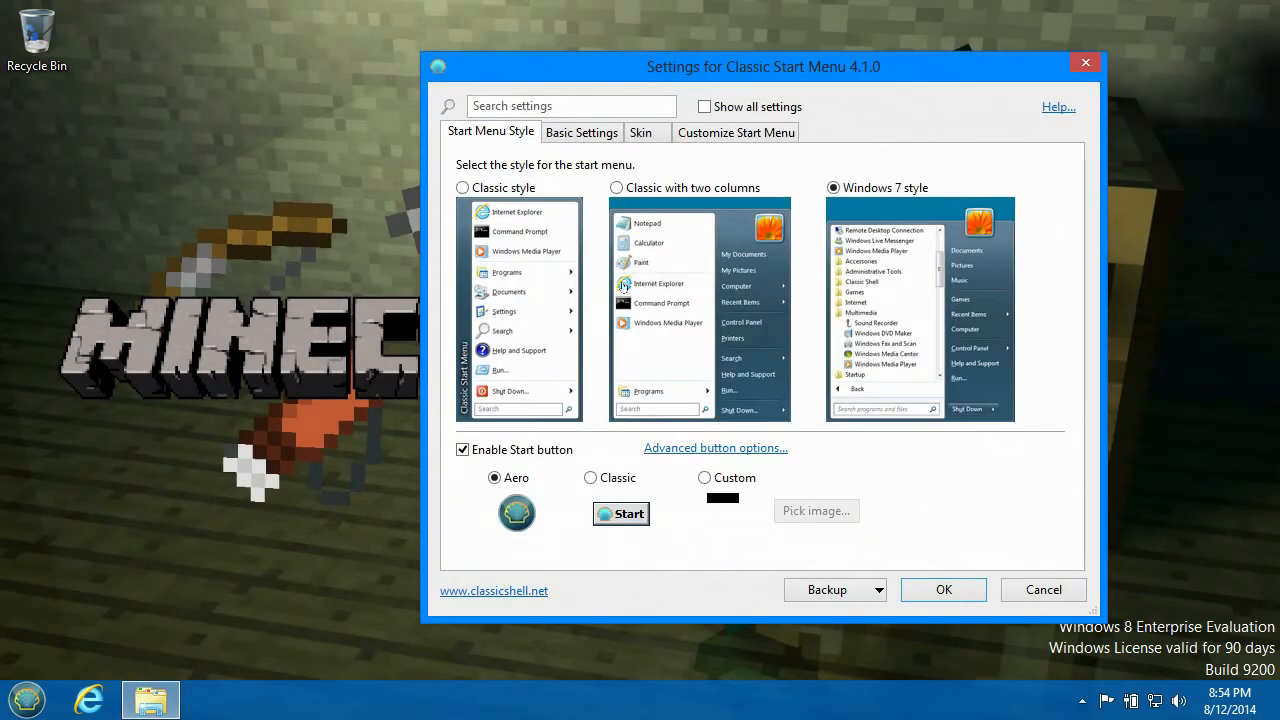
left_click(612, 478)
left_click(43, 705)
left_click(43, 705)
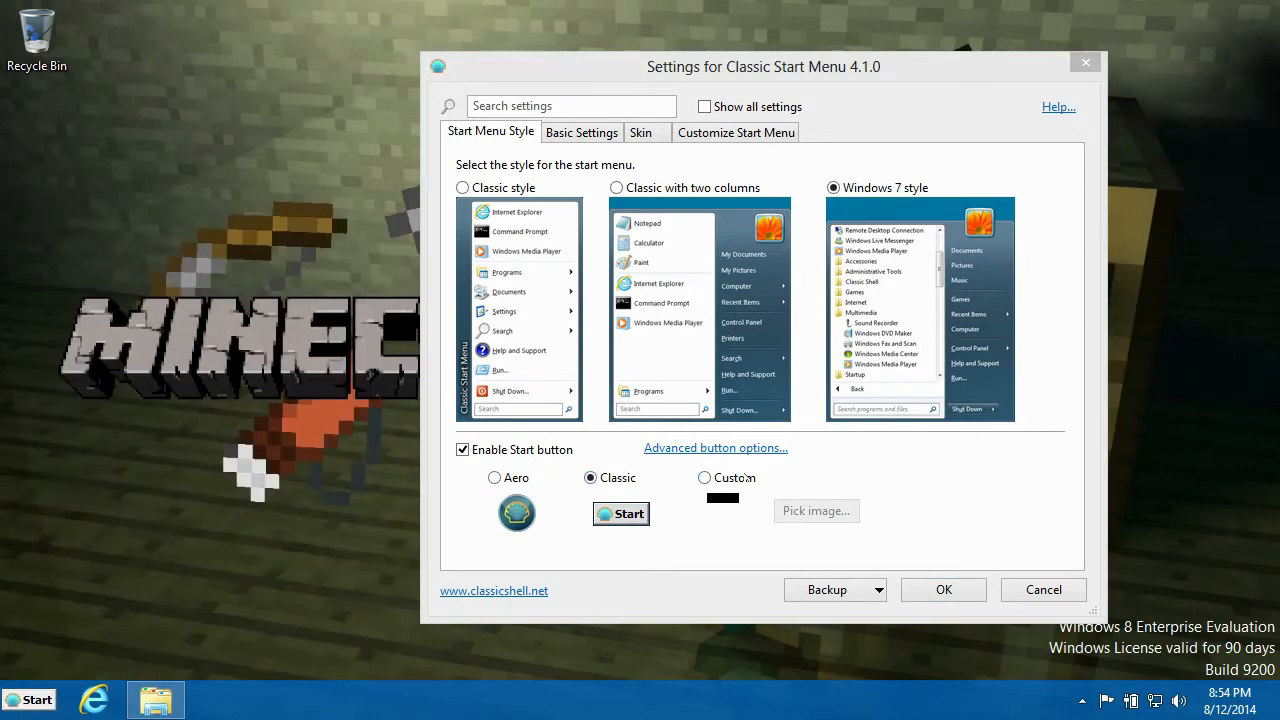
Try the Custom Start button and preview it with the start menu open
left_click(745, 479)
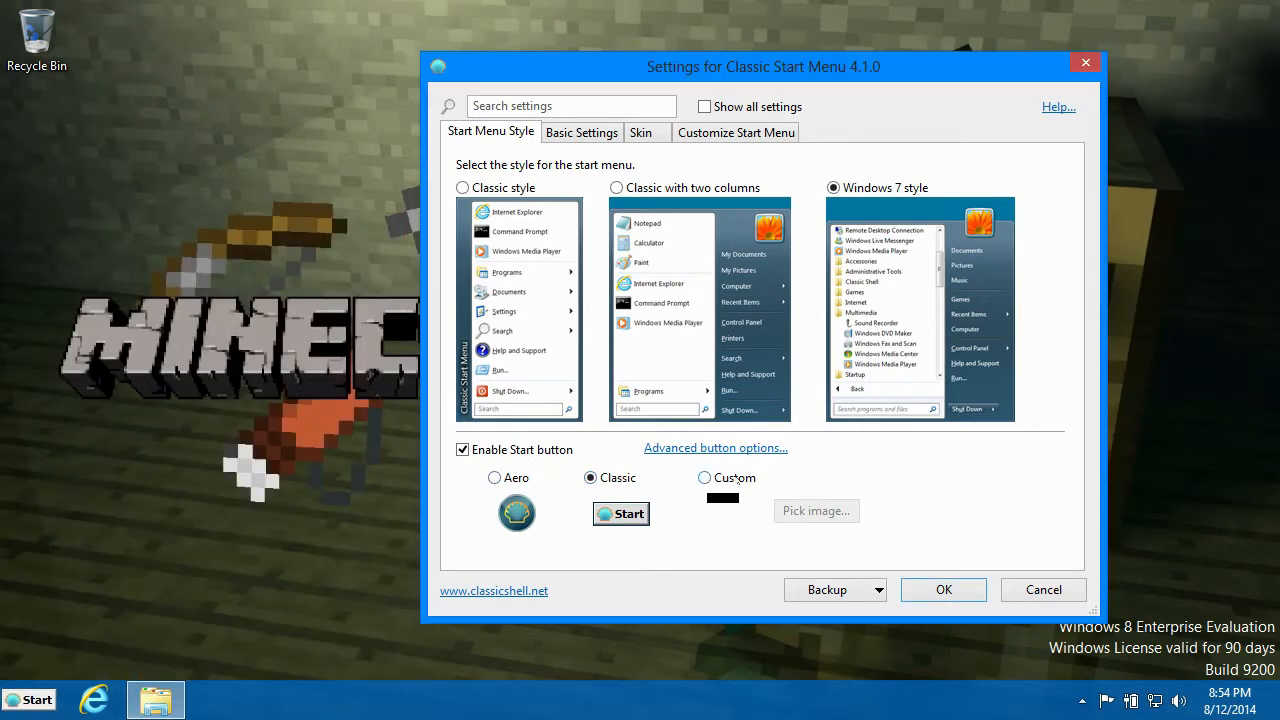
left_click(17, 702)
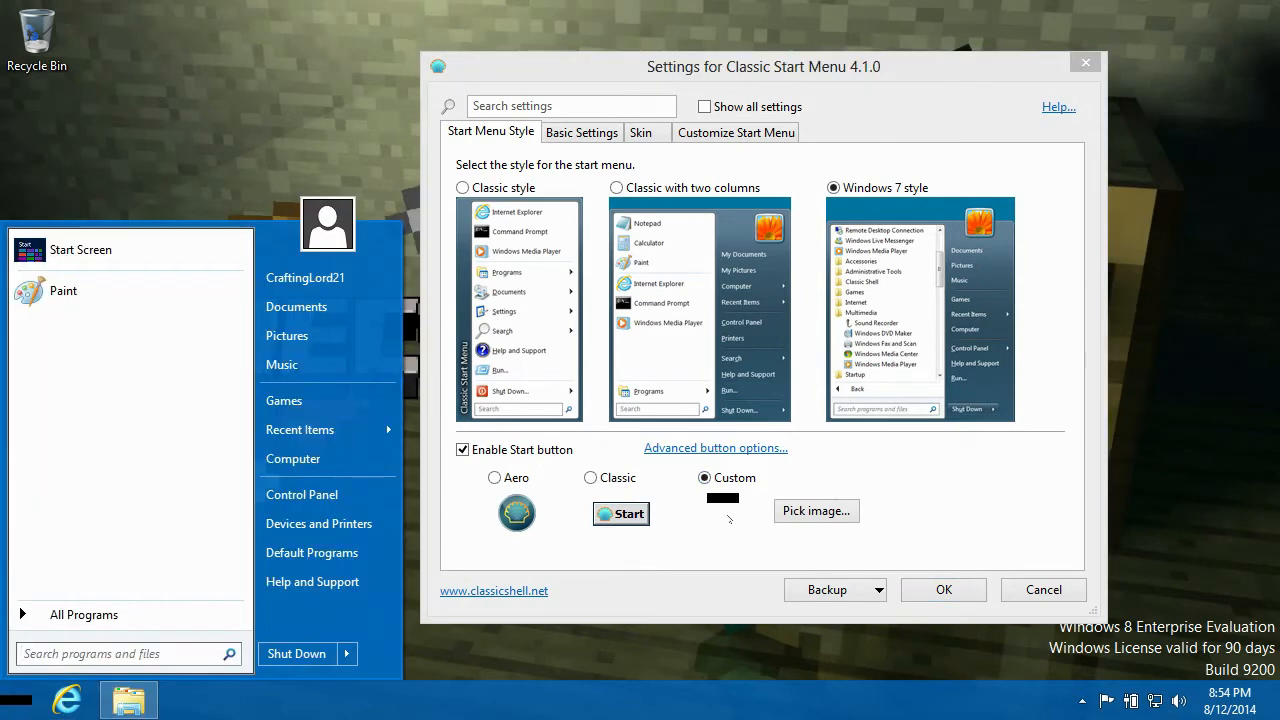
left_click(730, 518)
Browse the System32 folder for a custom Start button image, check the accepted image file types and cancel the selection
left_click(816, 511)
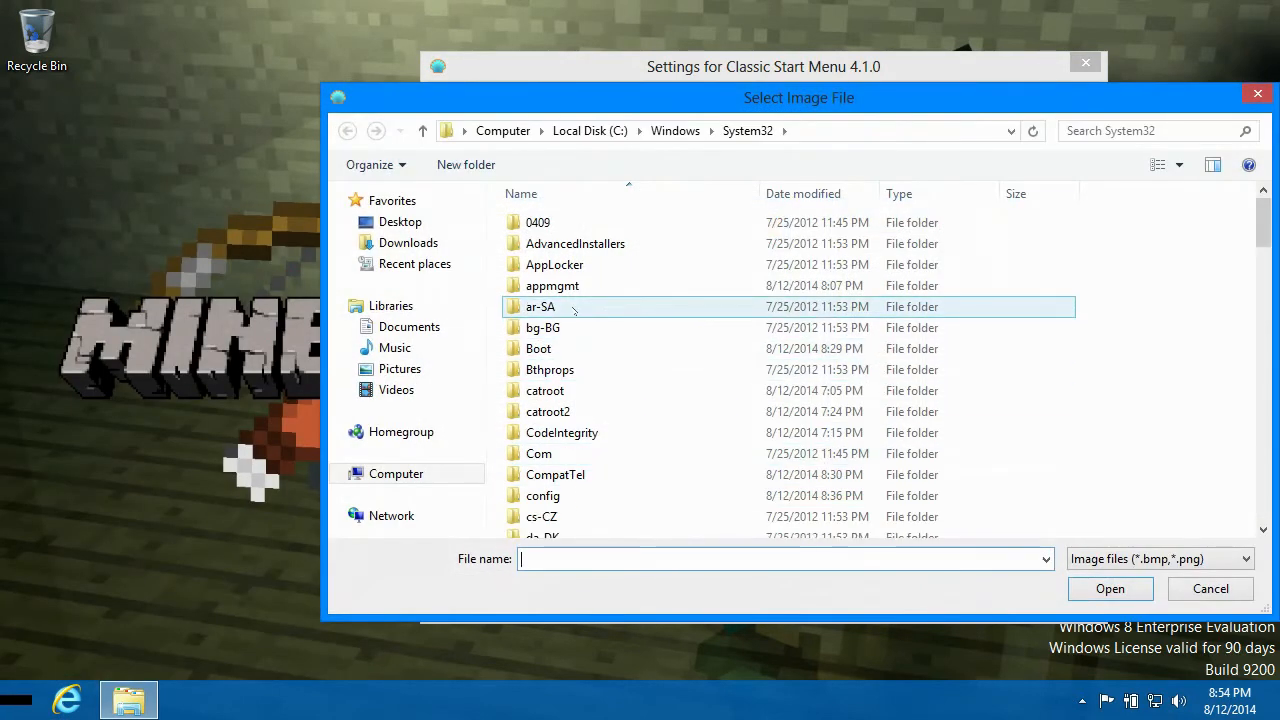
scroll(593, 379, "down", 5)
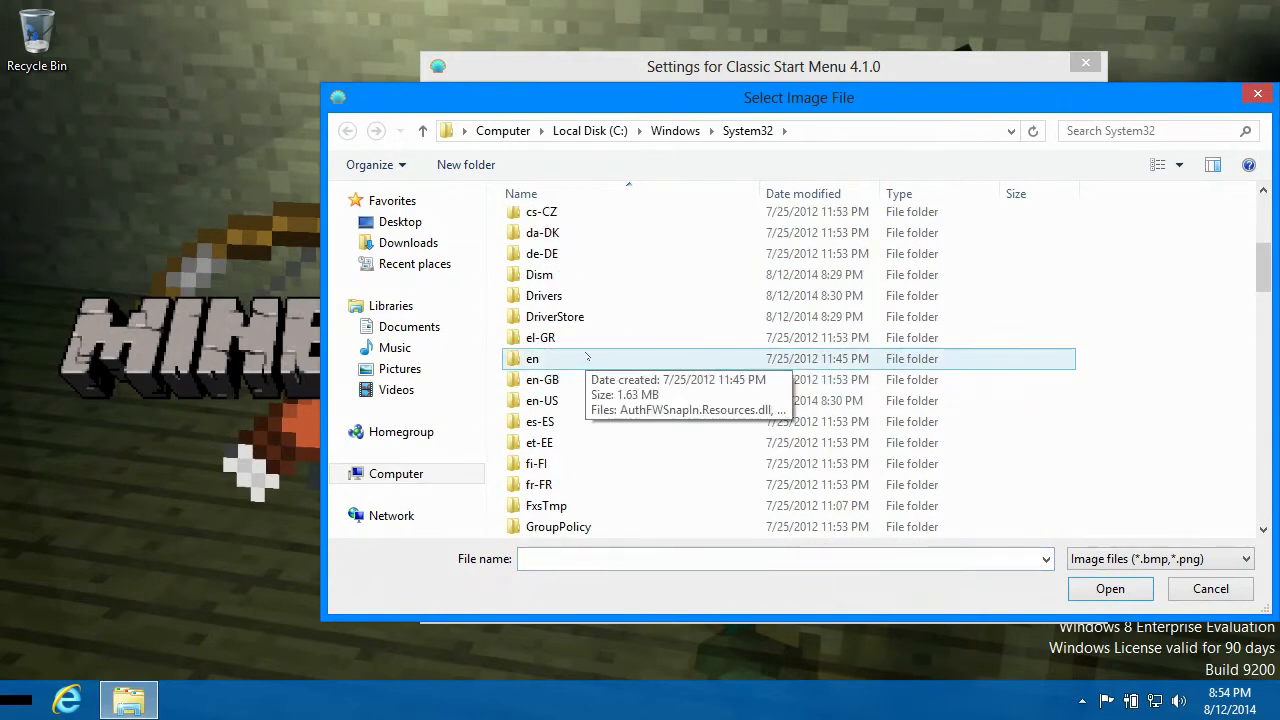
scroll(563, 420, "down", 13)
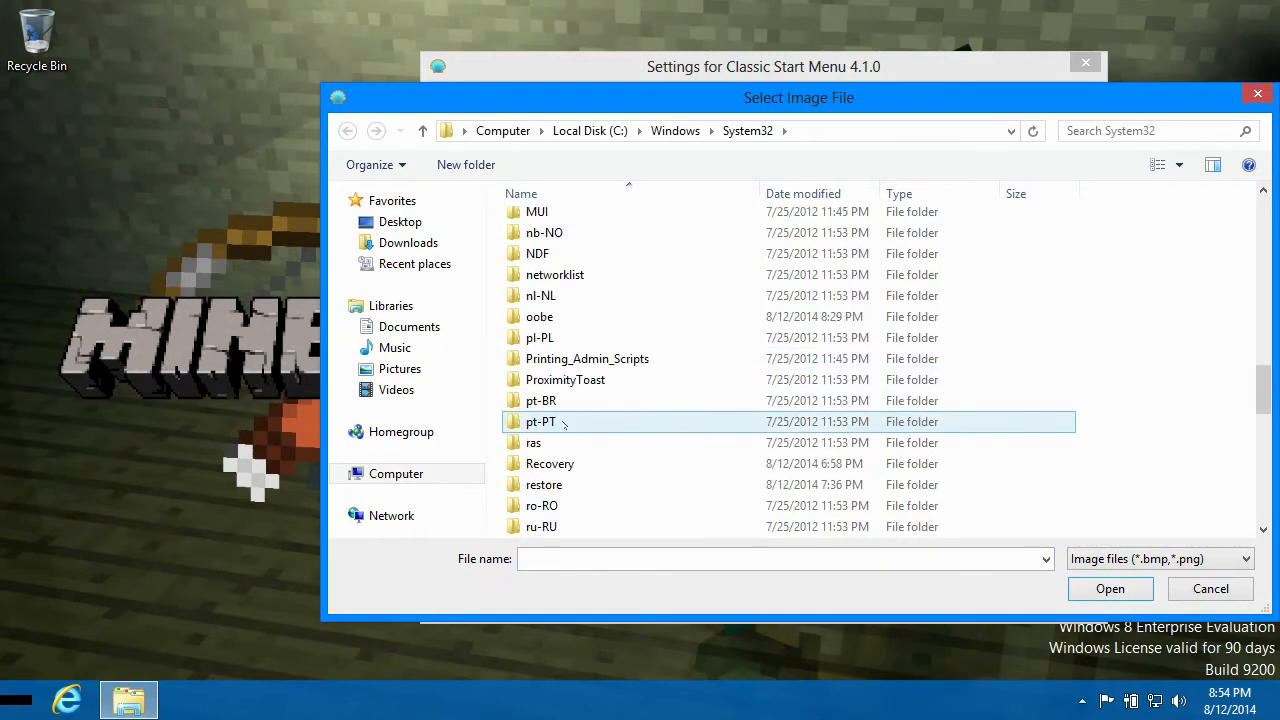
scroll(563, 422, "down", 13)
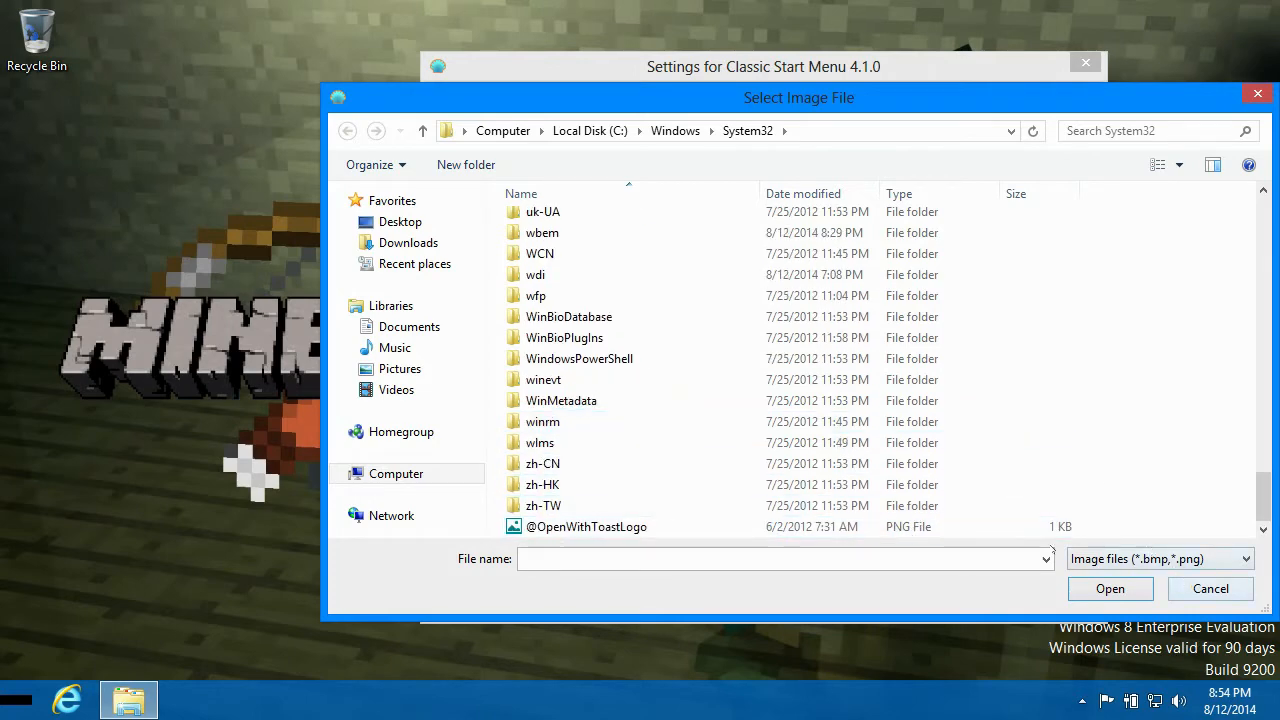
left_click(1146, 566)
left_click(1146, 566)
left_click(1257, 95)
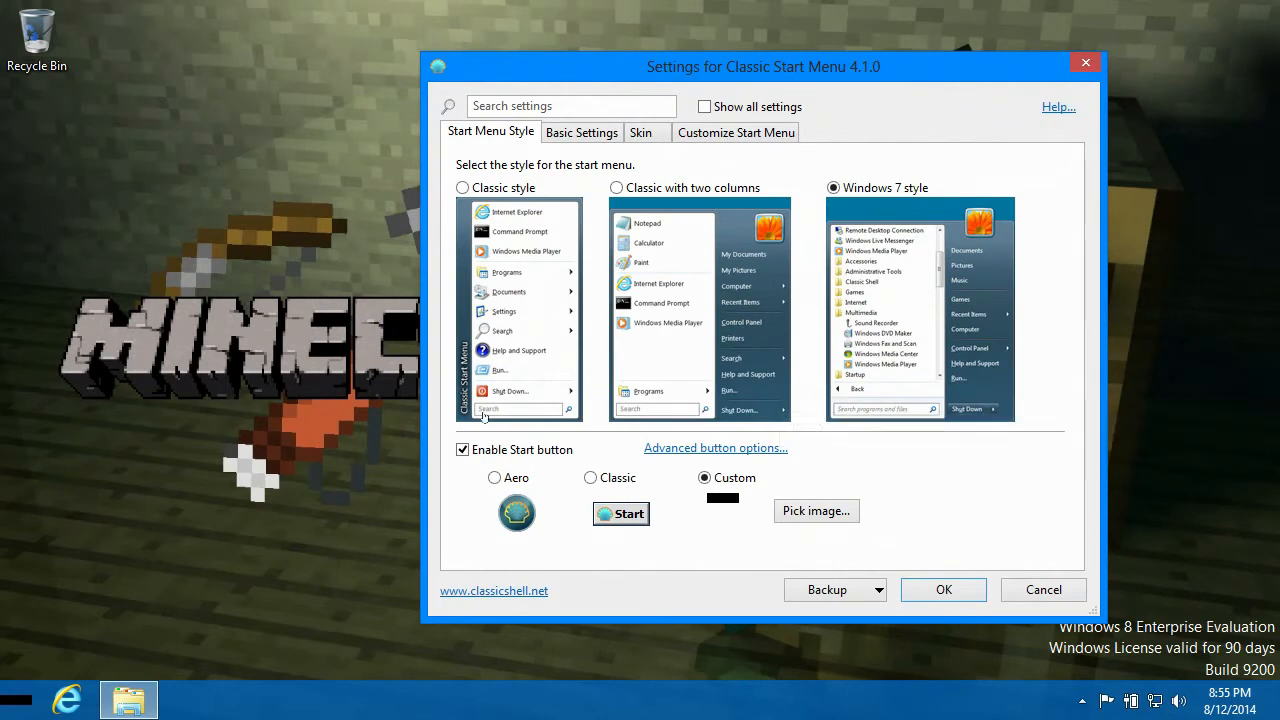
Set the Start button back to Aero, try turning "Enable Start button" off and on, and open the start menu
left_click(496, 478)
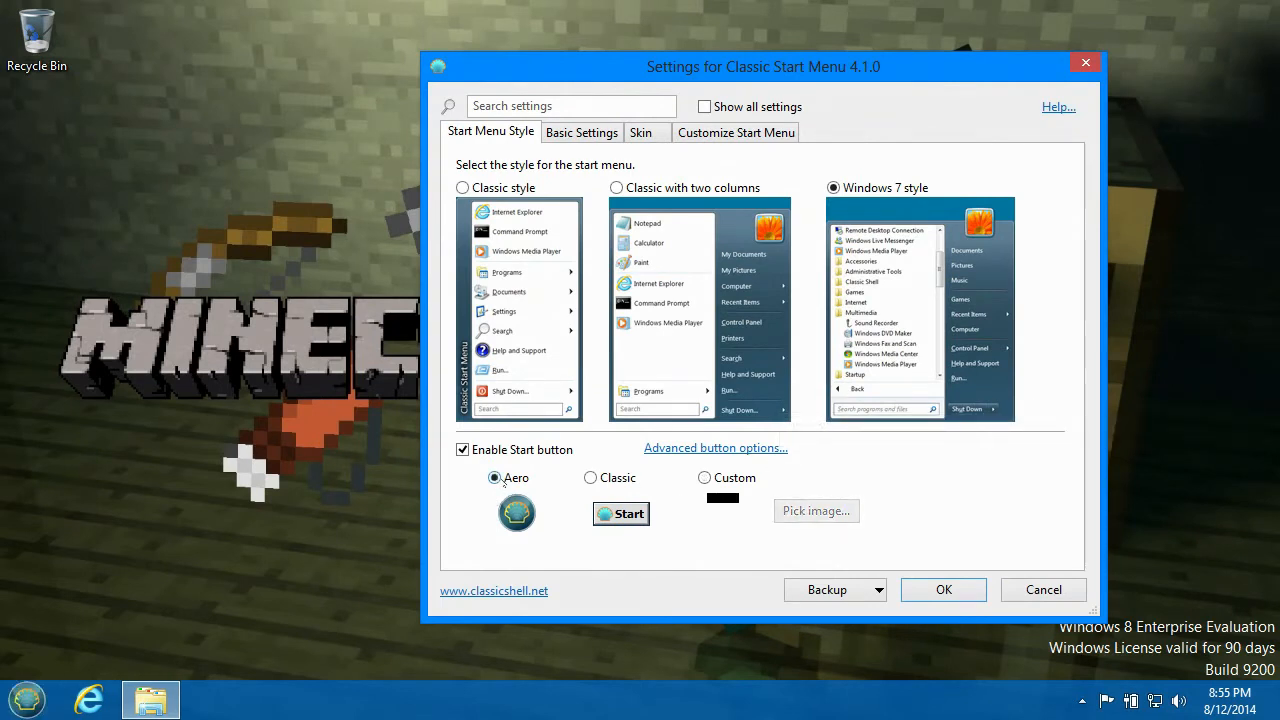
left_click(523, 452)
left_click(523, 452)
left_click(24, 702)
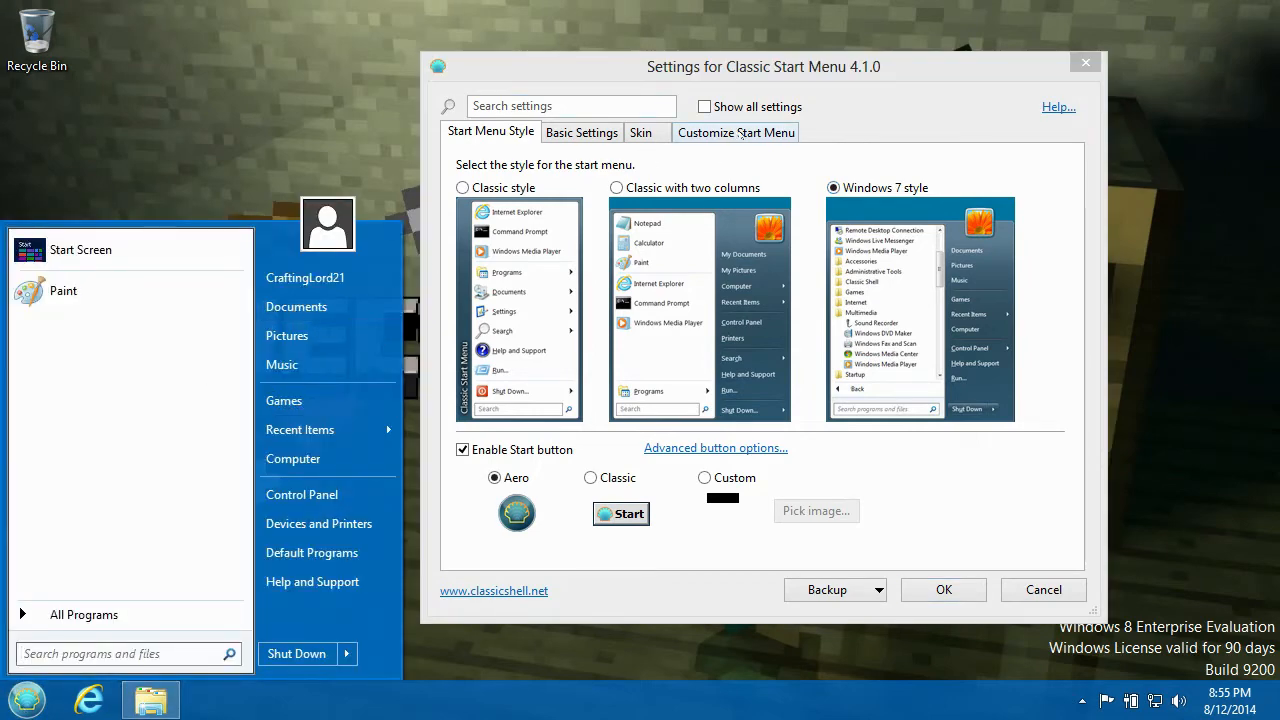
Try the Windows Aero skin and preview it in the start menu, including the shutdown options
left_click(648, 147)
left_click(641, 133)
left_click(651, 170)
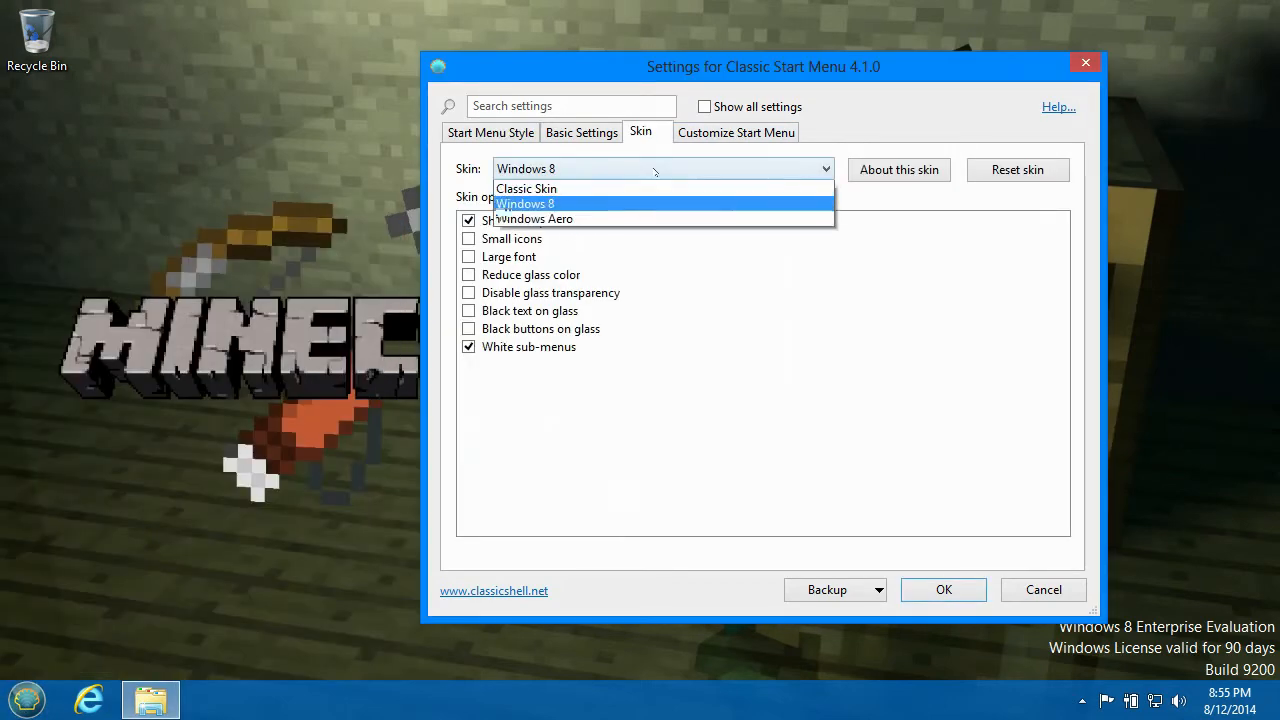
left_click(560, 234)
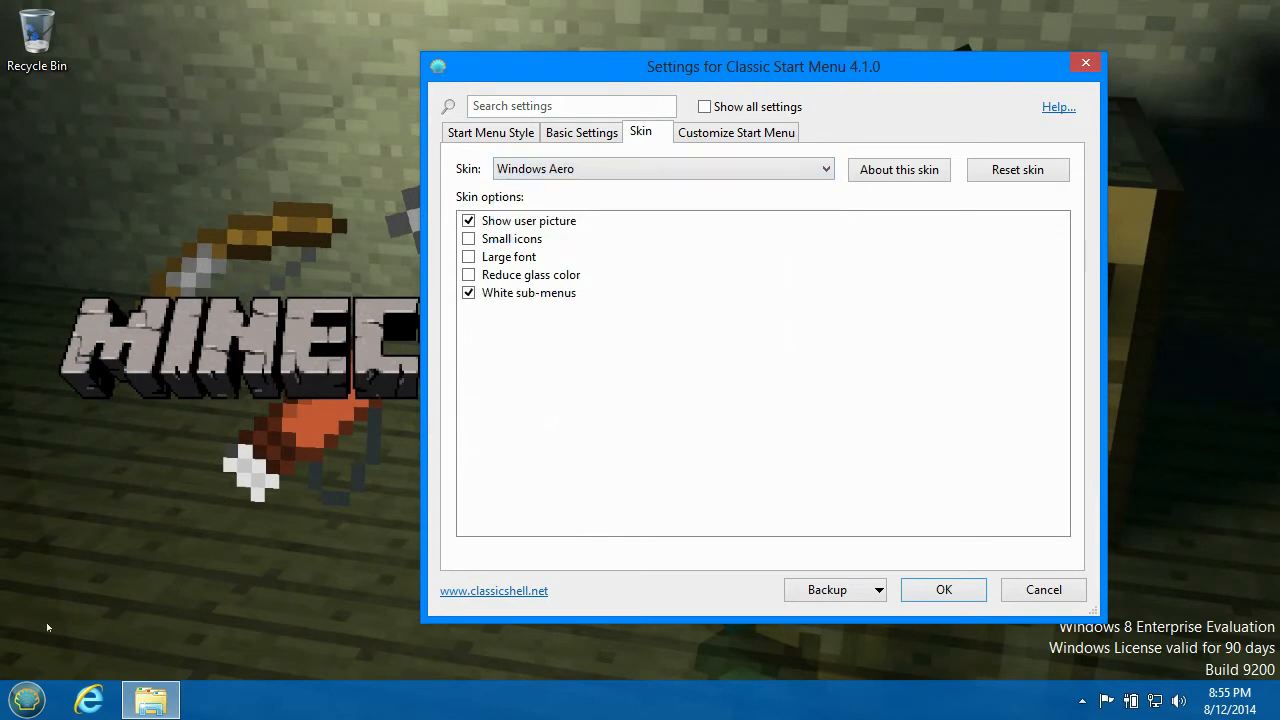
left_click(27, 699)
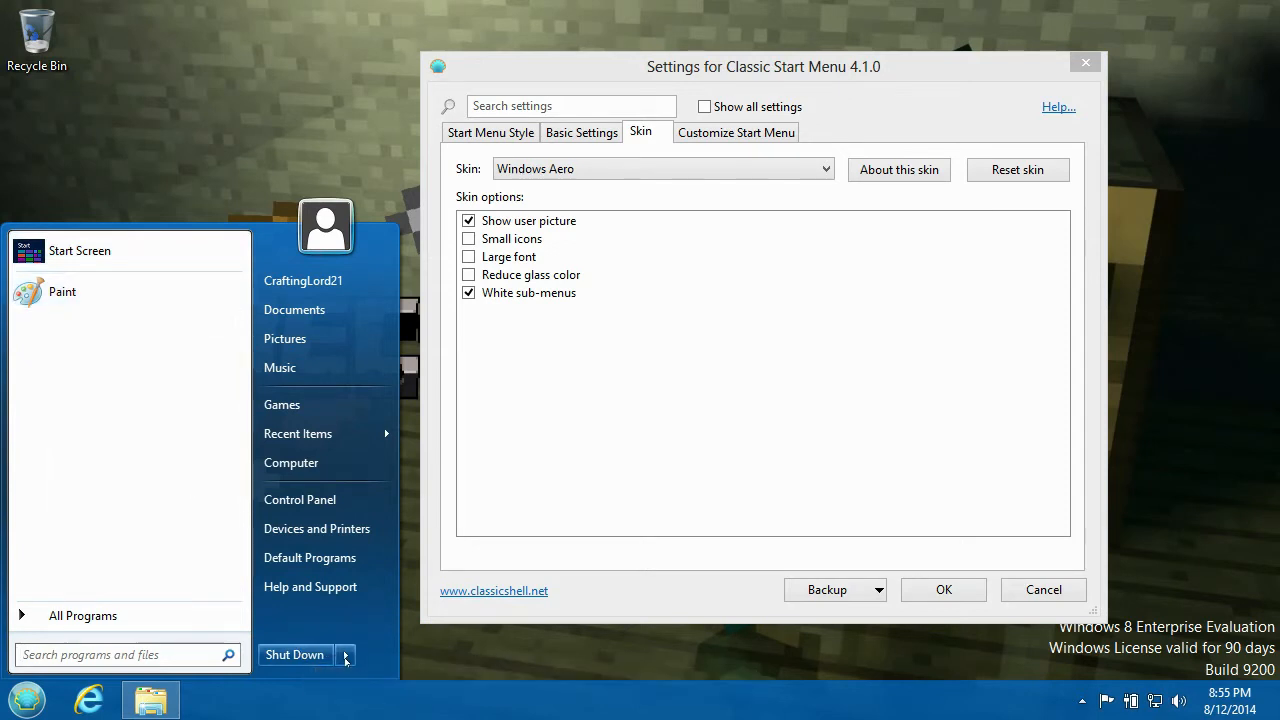
left_click(345, 656)
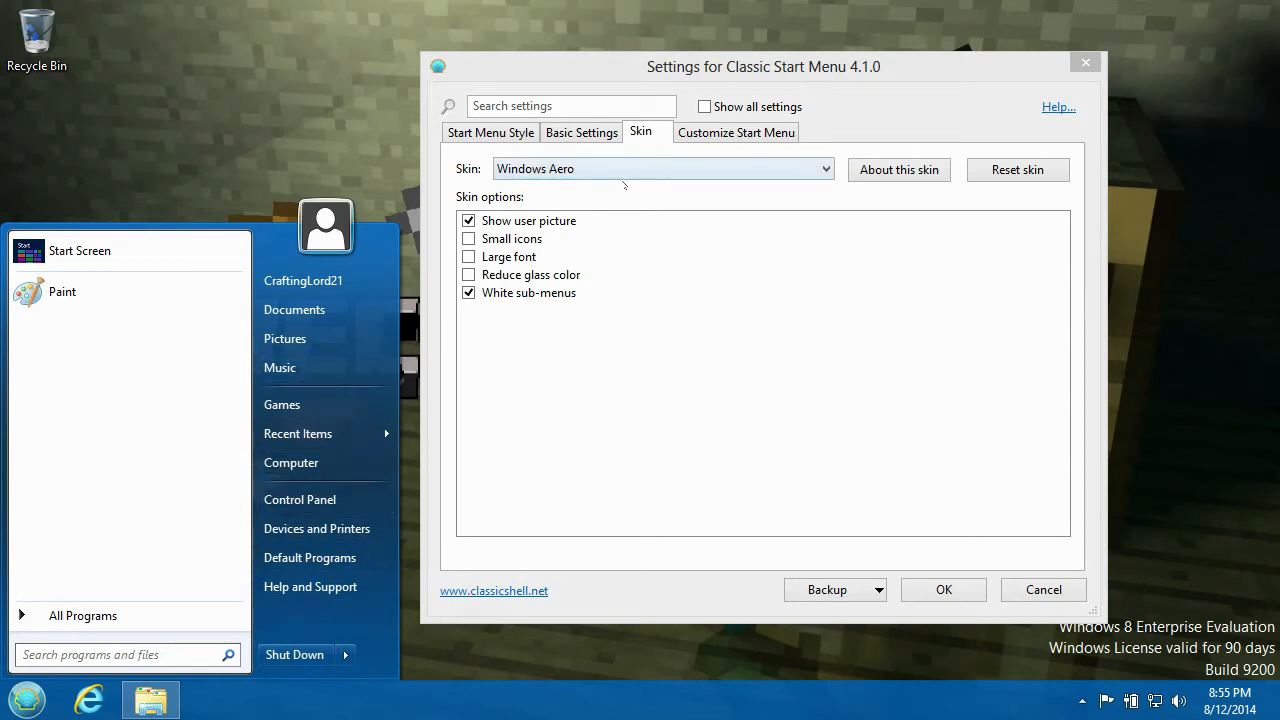
Try the Classic Skin and preview it in the start menu and its list of all programs
left_click(632, 174)
left_click(603, 197)
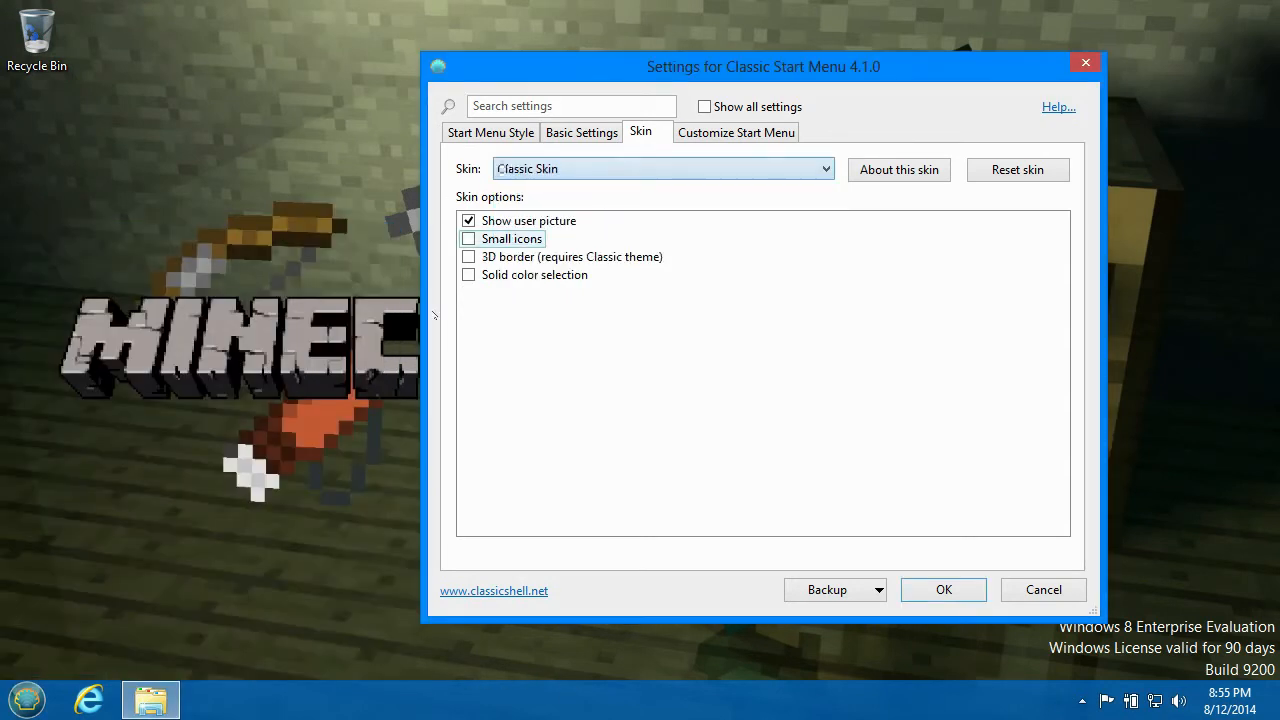
left_click(27, 700)
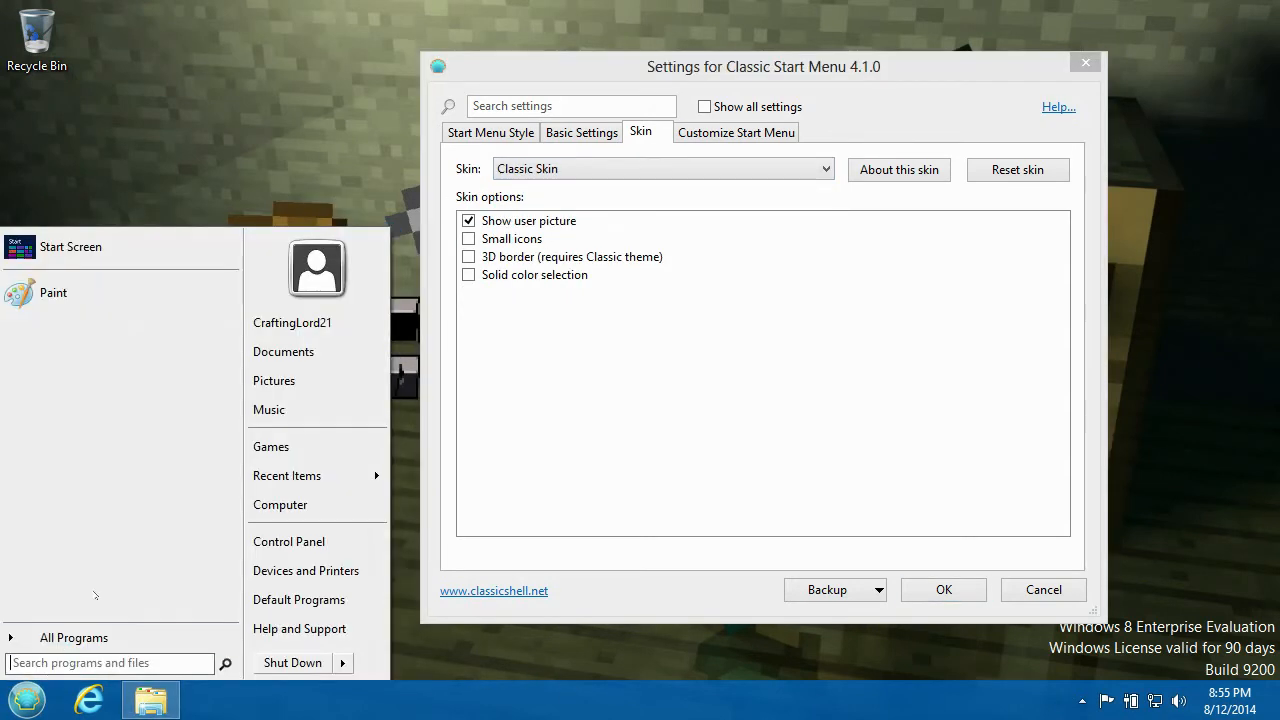
left_click(139, 634)
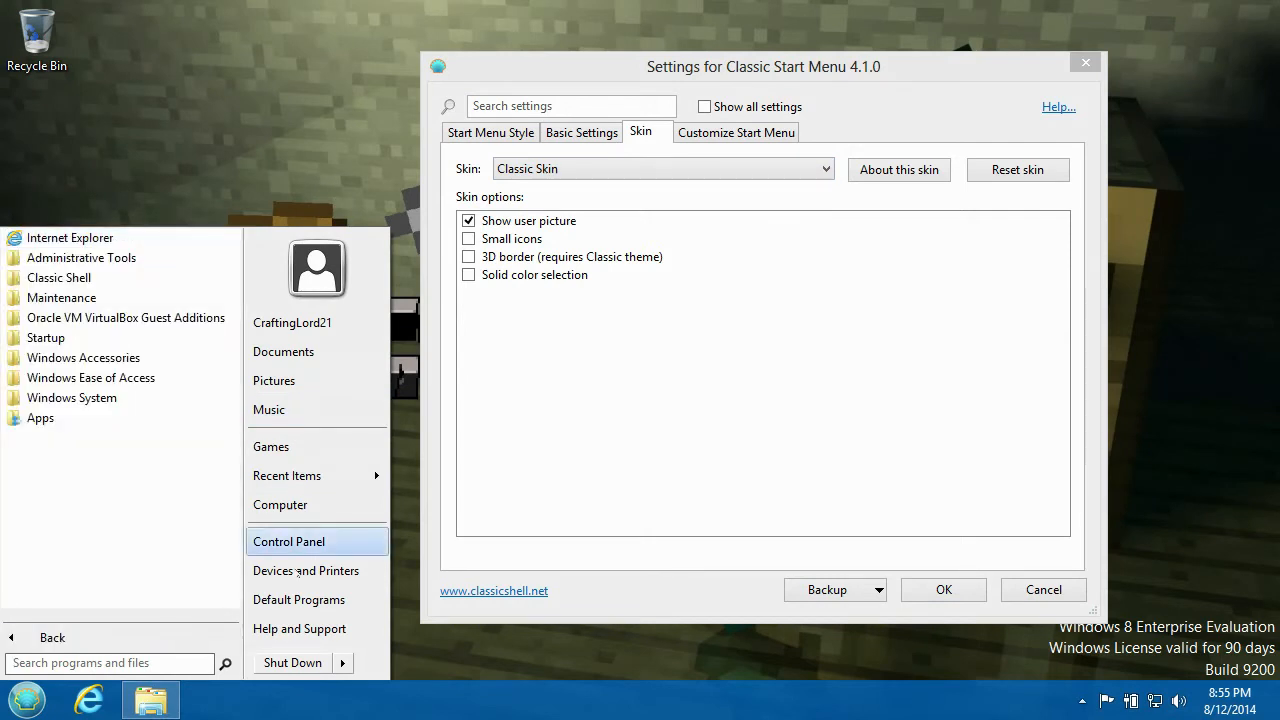
left_click(110, 638)
Select the Windows Aero skin once more, then set the skin back to Windows 8
left_click(546, 172)
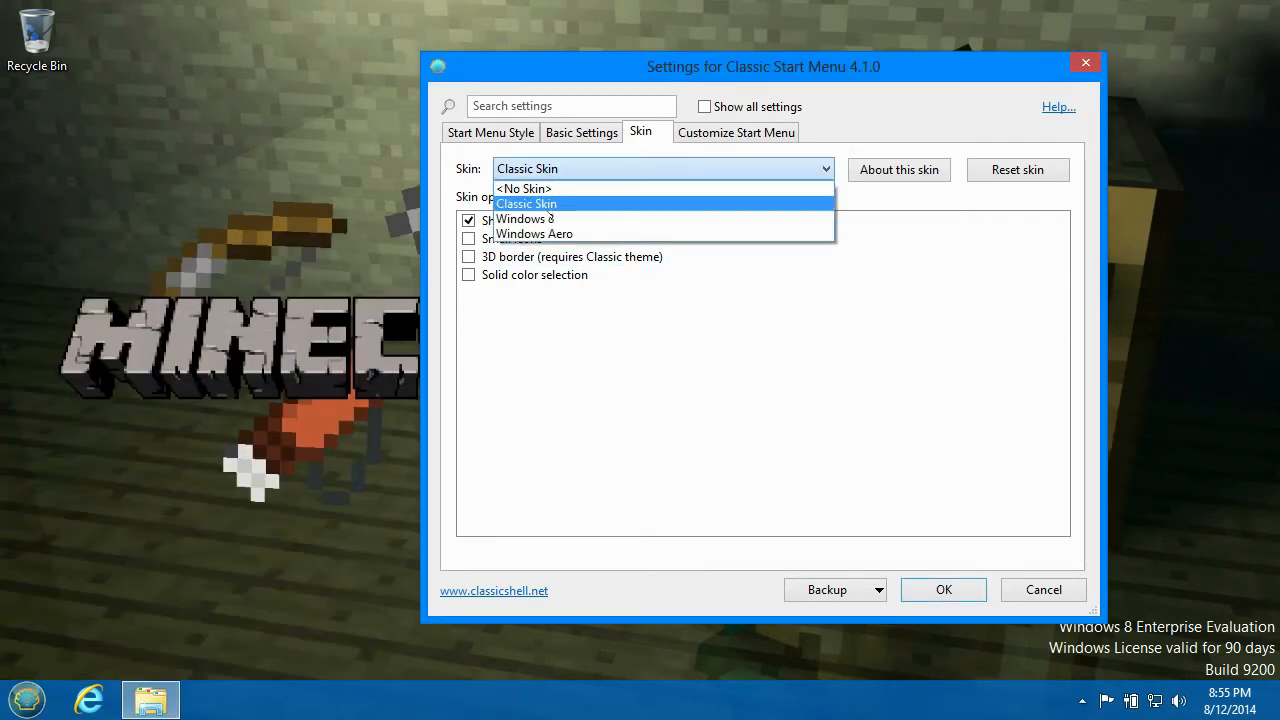
left_click(553, 234)
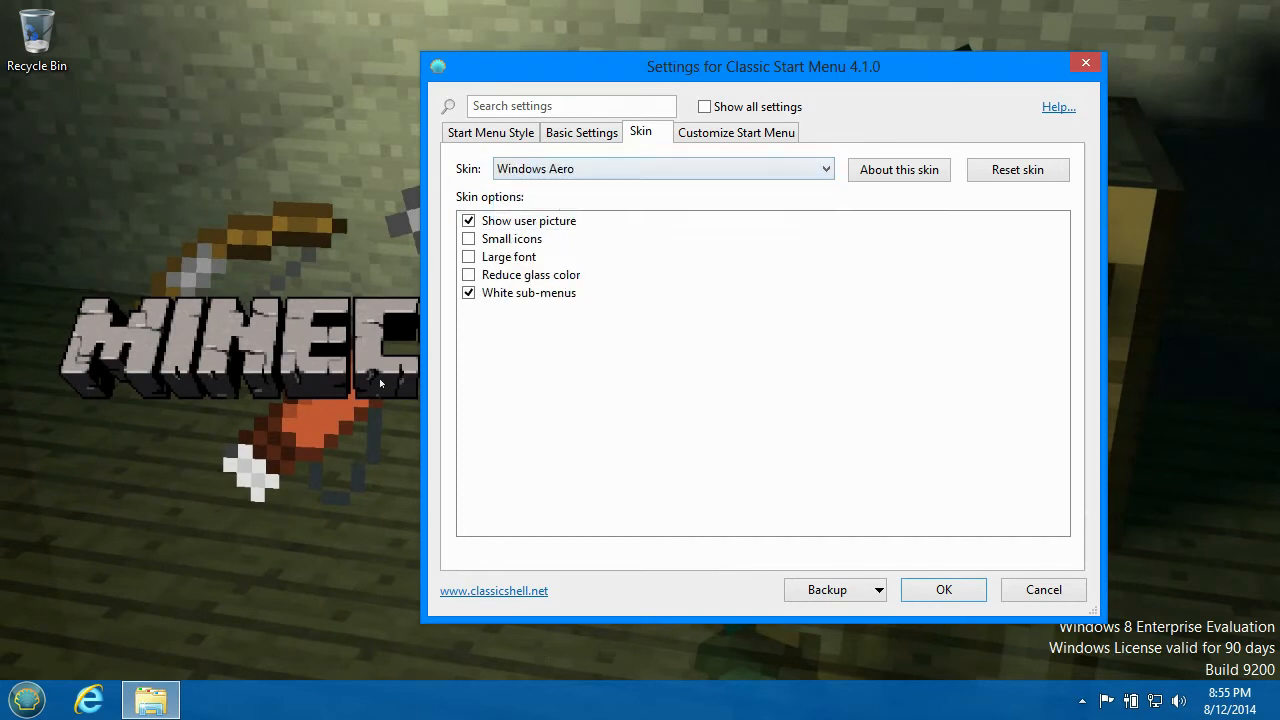
left_click(561, 169)
left_click(545, 217)
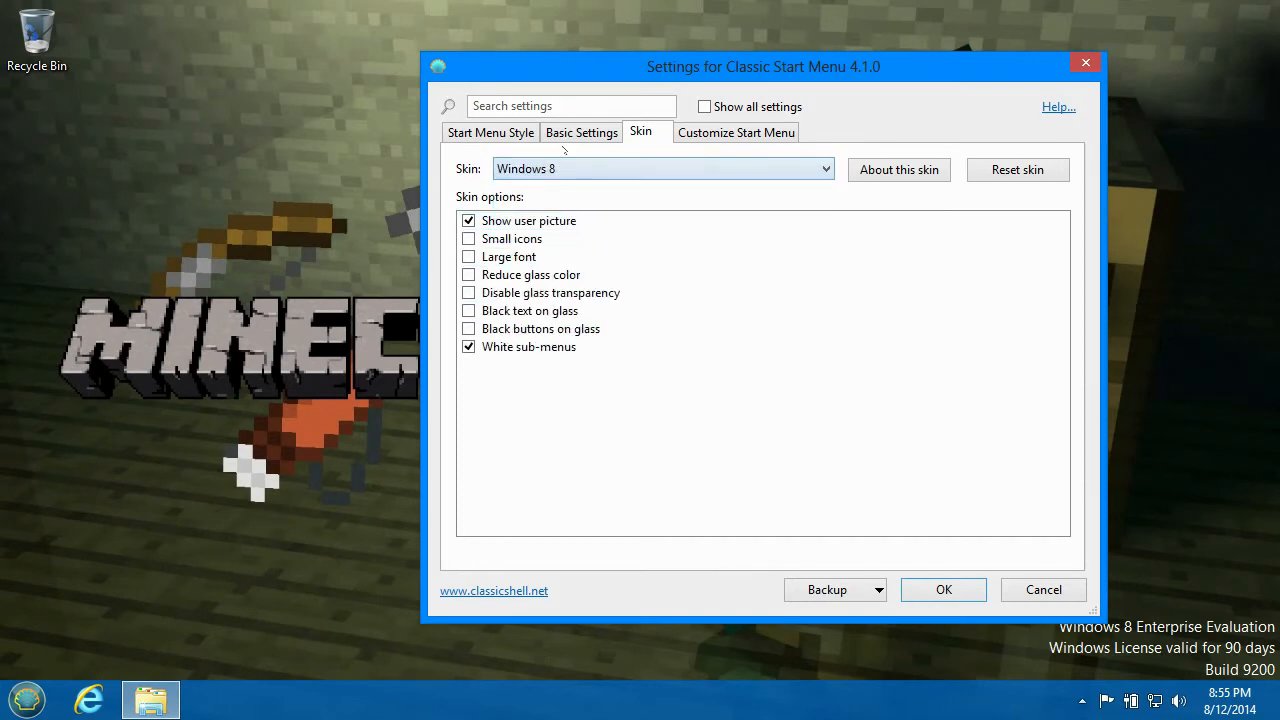
Check the Basic Settings and set the start menu style to "Classic with two columns"
left_click(567, 141)
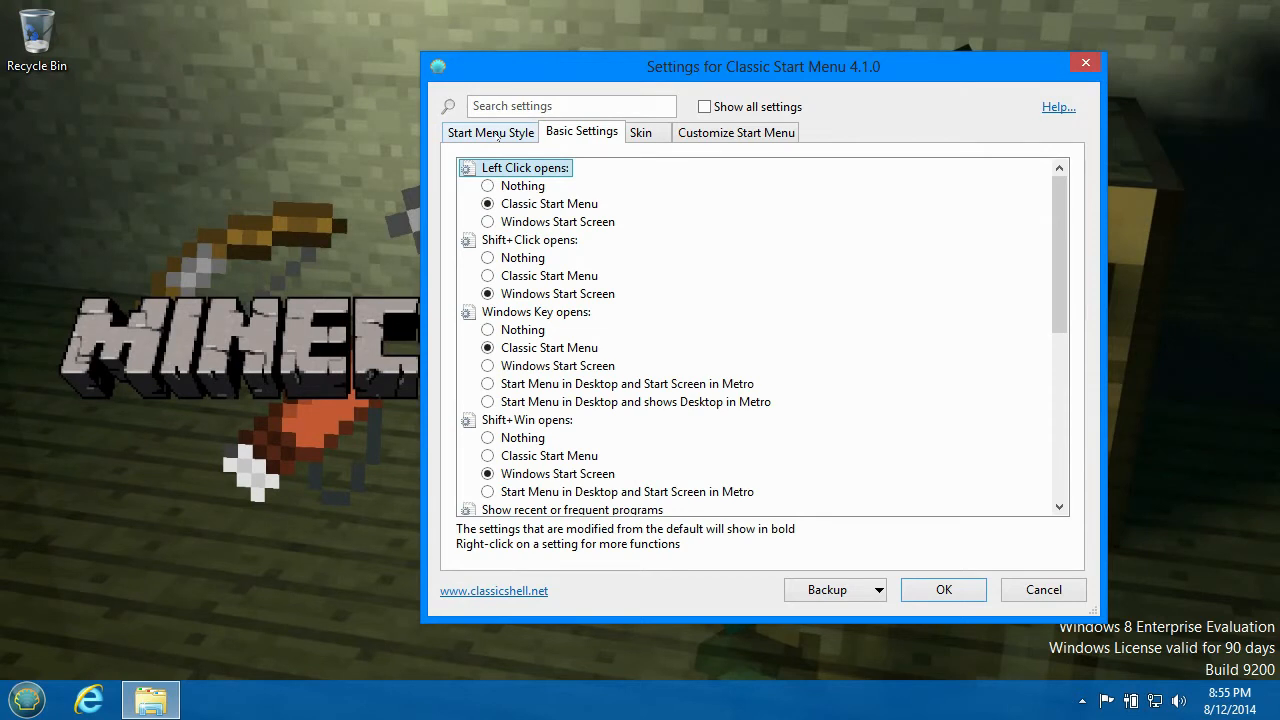
left_click(498, 134)
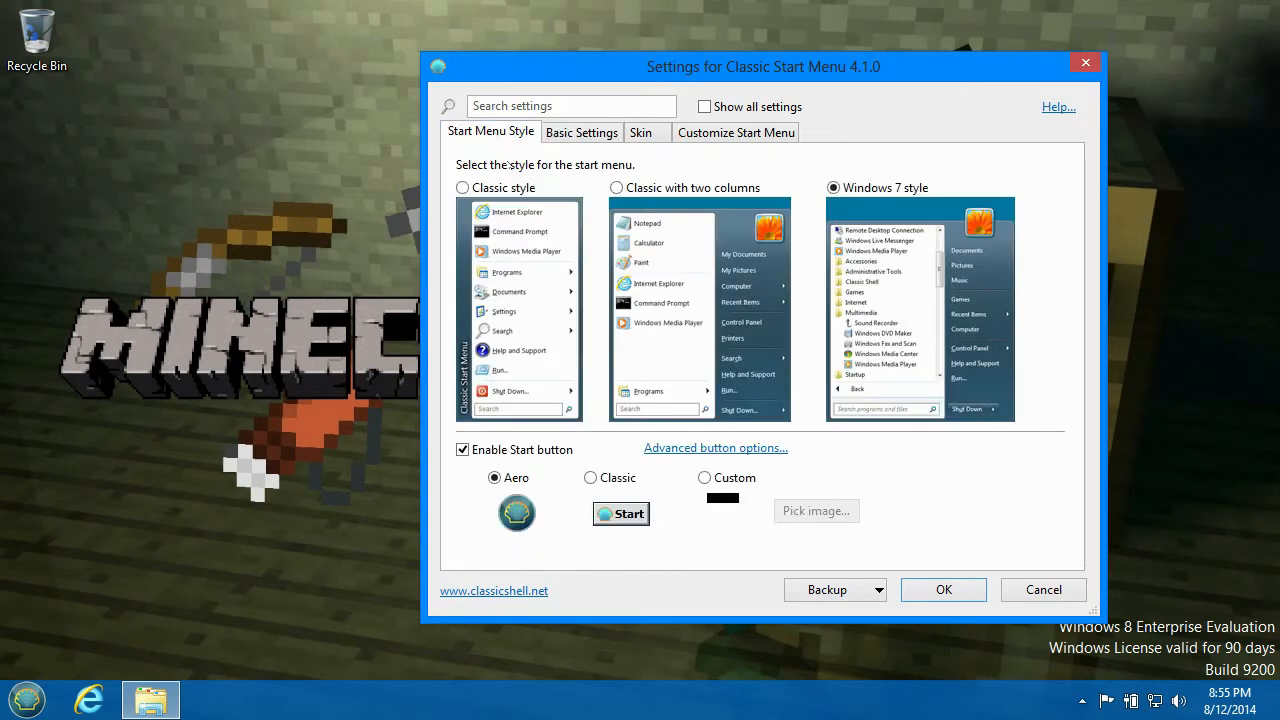
left_click(683, 190)
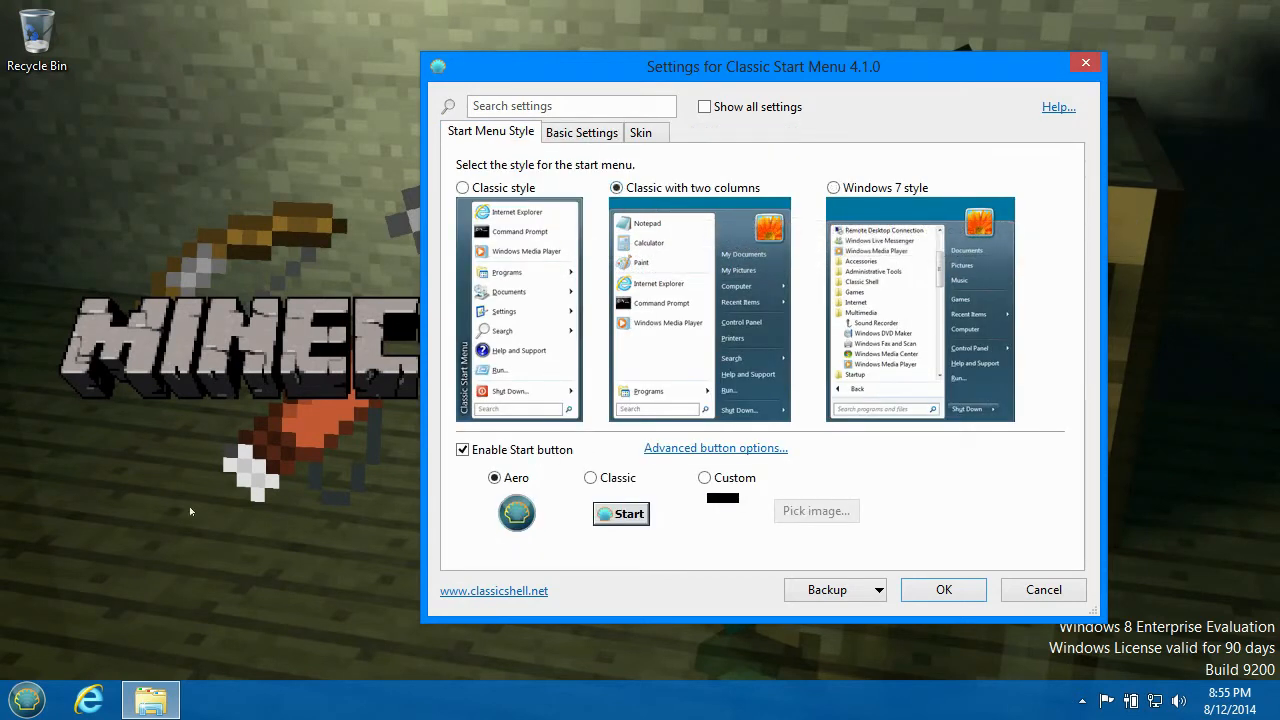
Preview the start menu in the two-column classic style, then set the start menu style to "Windows 7 style"
left_click(27, 699)
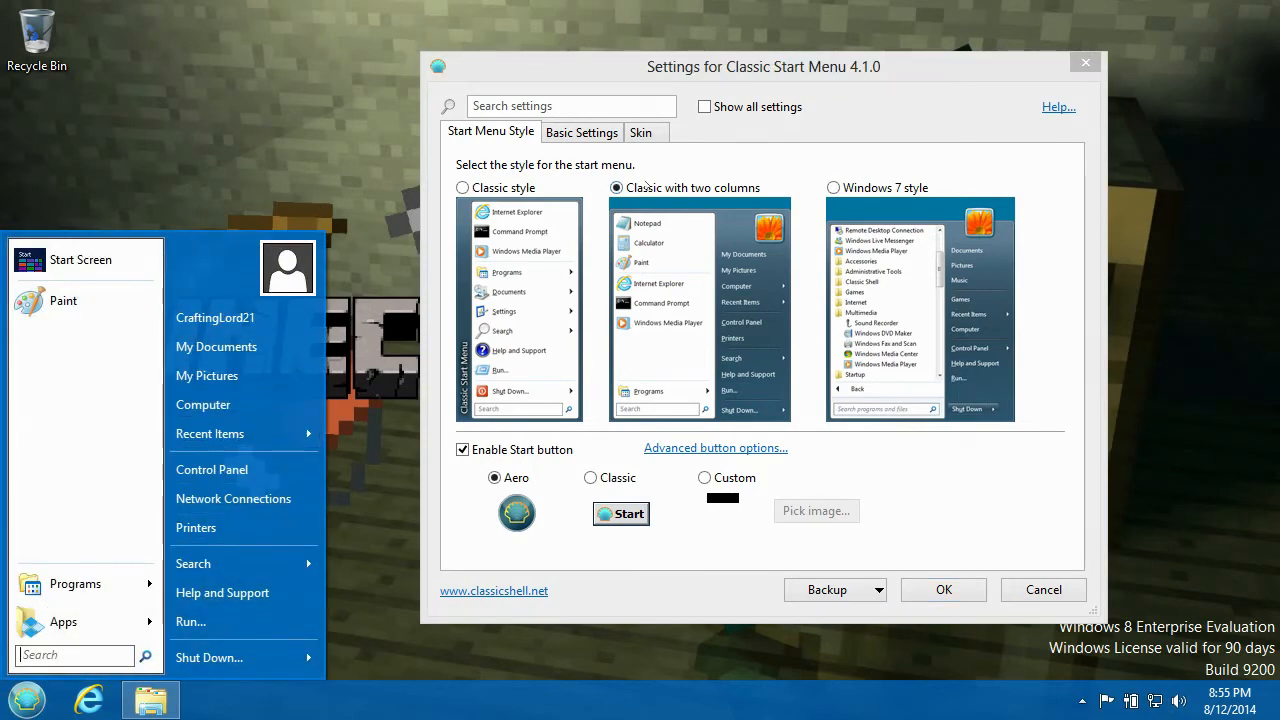
left_click(868, 193)
left_click(739, 133)
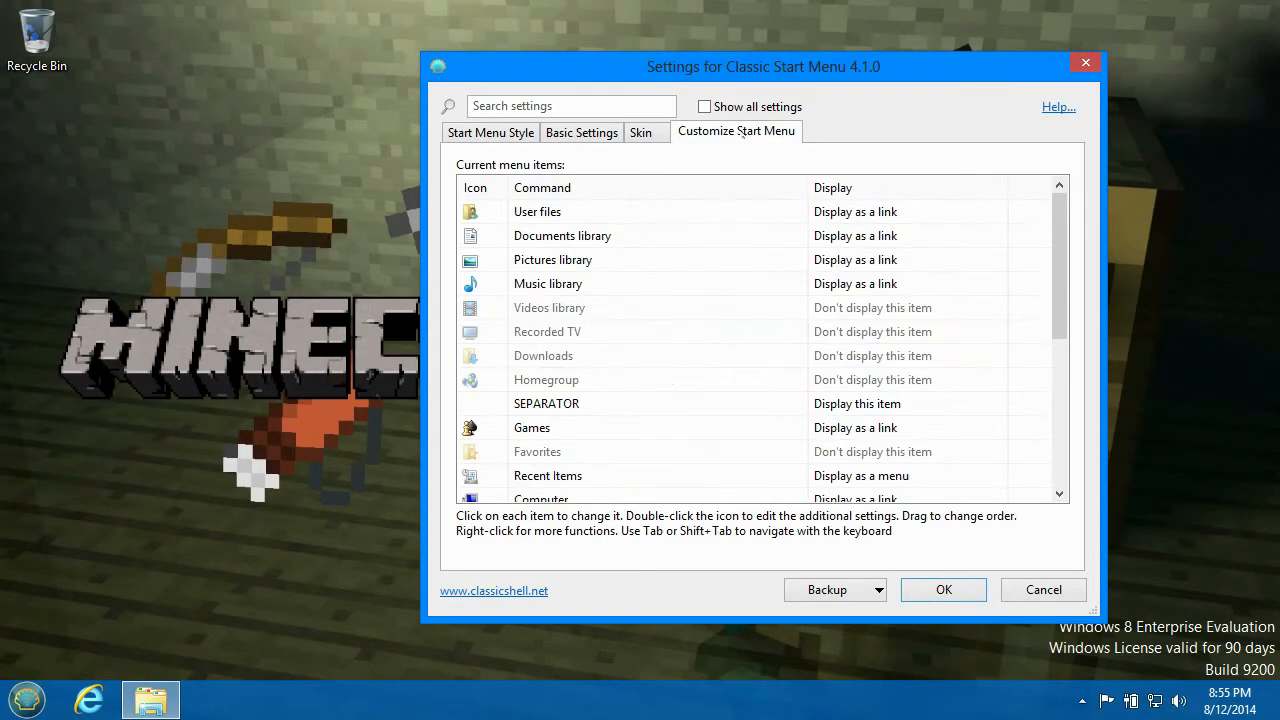
Try the Windows 8 skin with "Show user picture" disabled, preview the start menu, and enable the option again
left_click(645, 134)
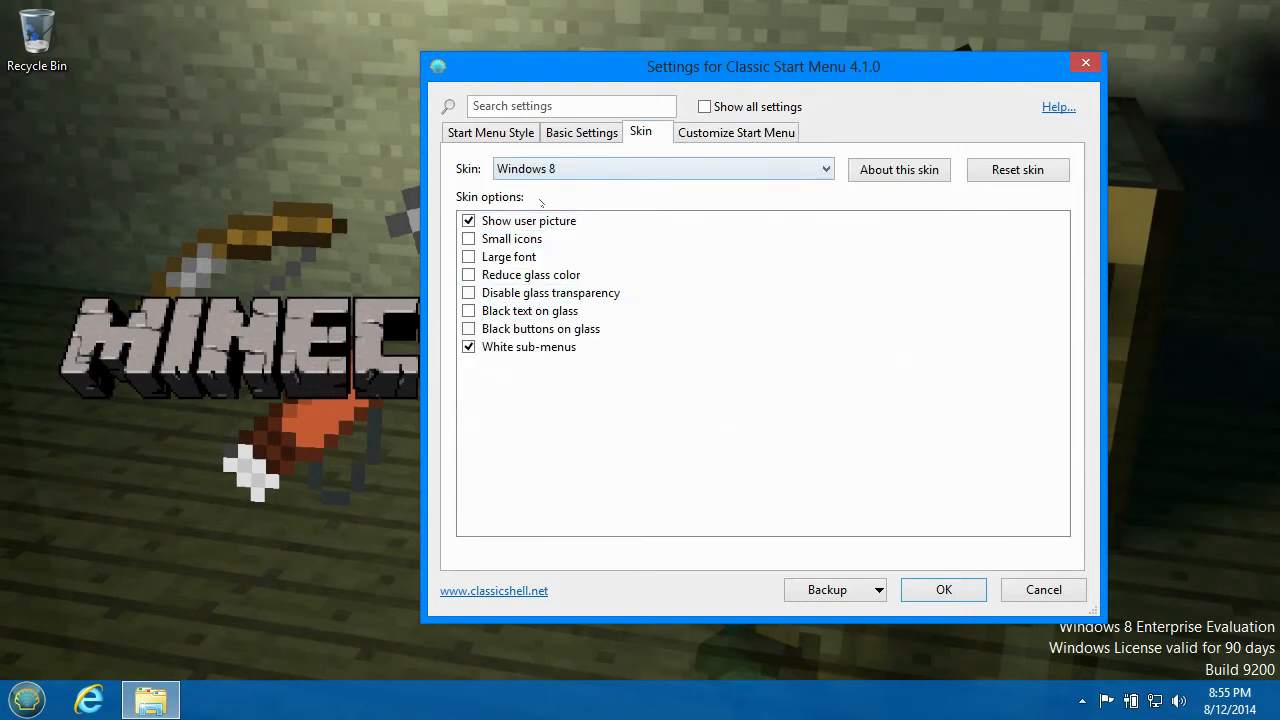
left_click(530, 221)
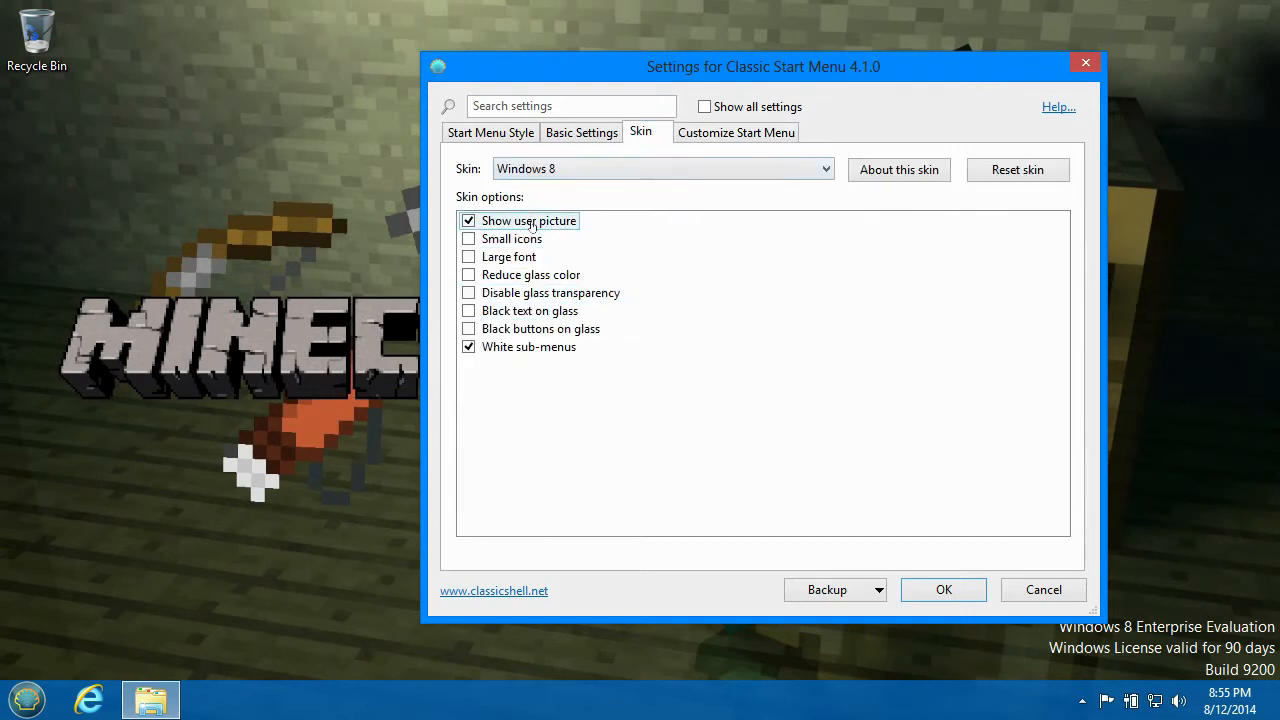
left_click(469, 222)
left_click(27, 699)
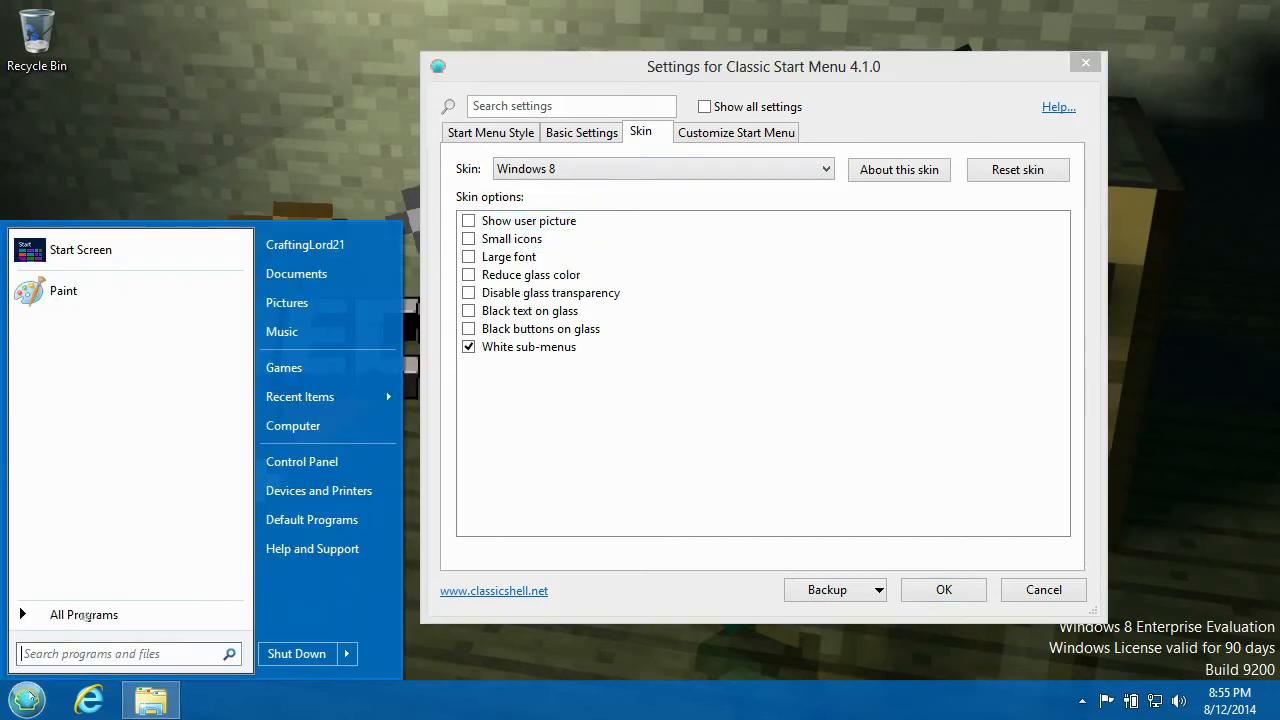
left_click(469, 222)
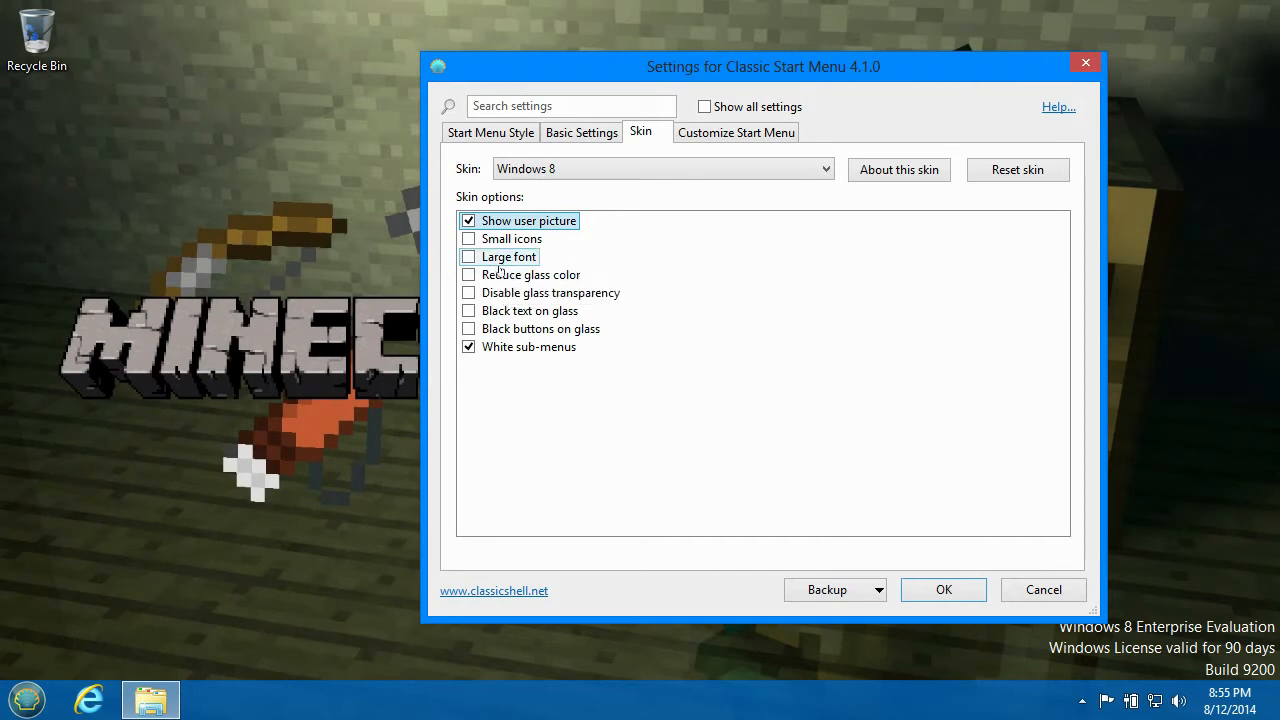
Try the skin options "Reduce glass color" and "Disable glass transparency" one at a time, previewing the start menu with each
left_click(469, 275)
left_click(19, 693)
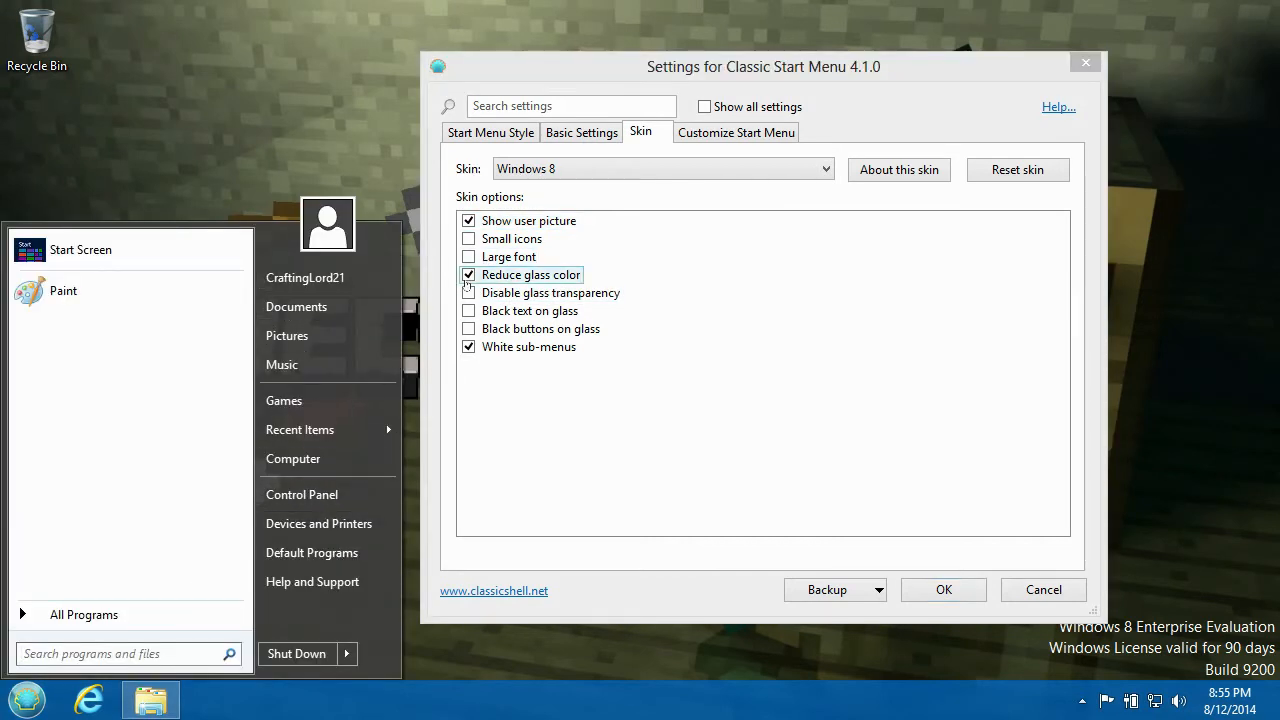
left_click(469, 275)
left_click(469, 293)
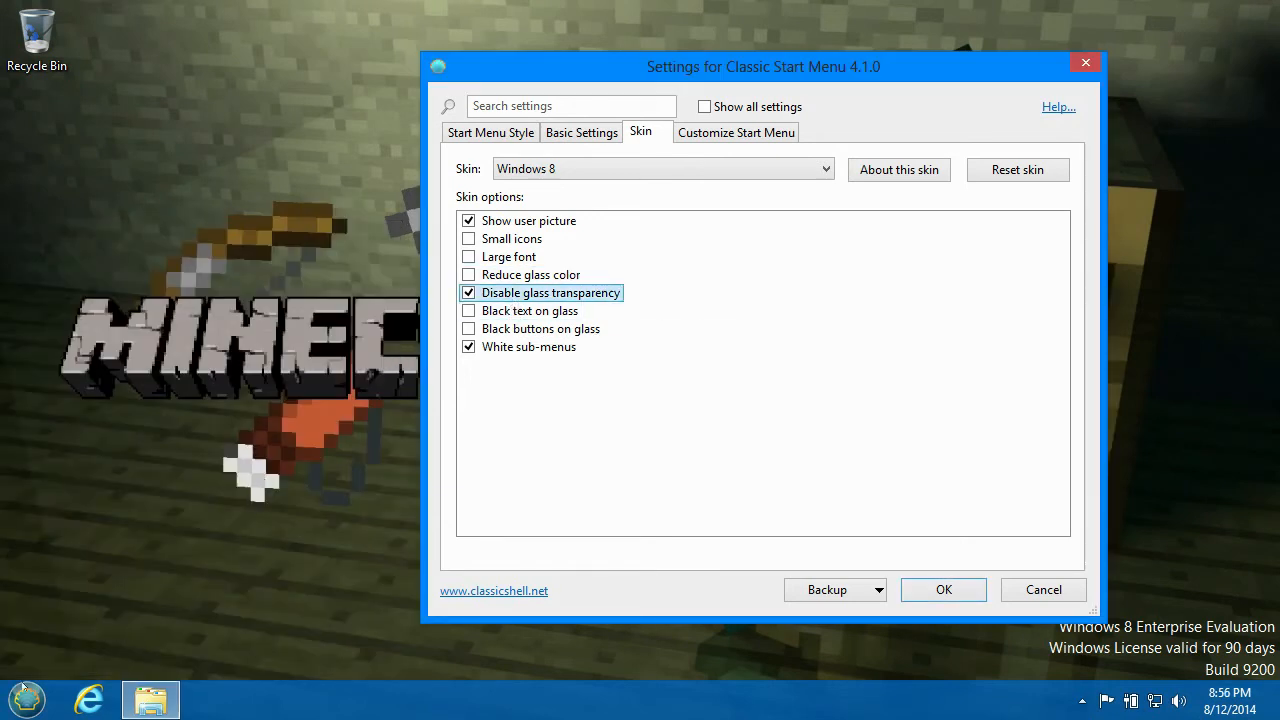
left_click(22, 686)
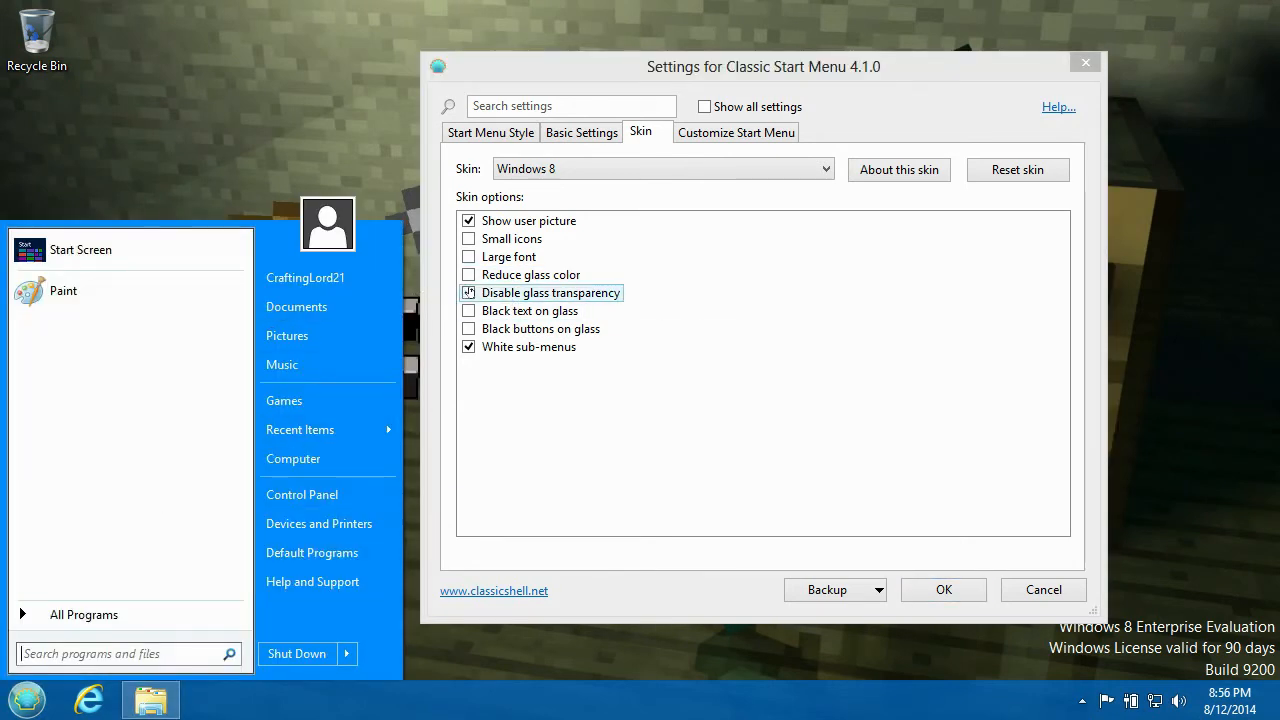
left_click(469, 293)
Try the skin option "Black buttons on glass" and compare the start menu with it enabled and disabled
left_click(500, 329)
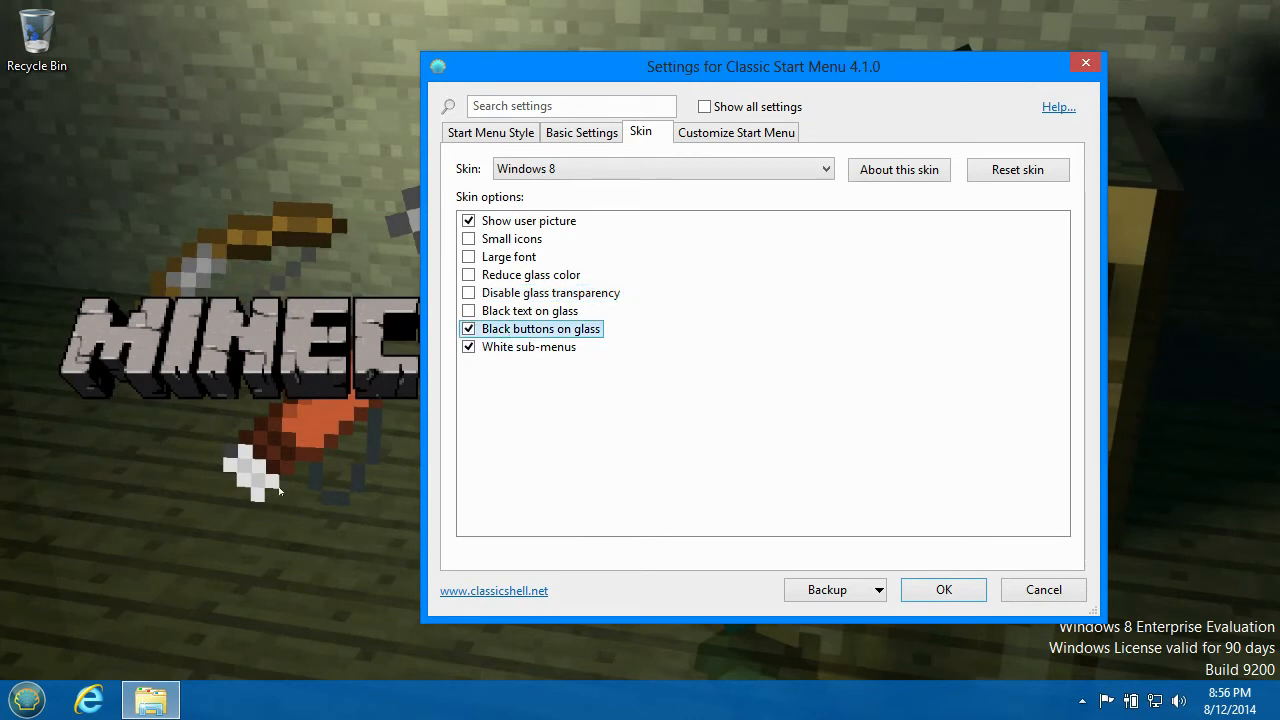
left_click(28, 688)
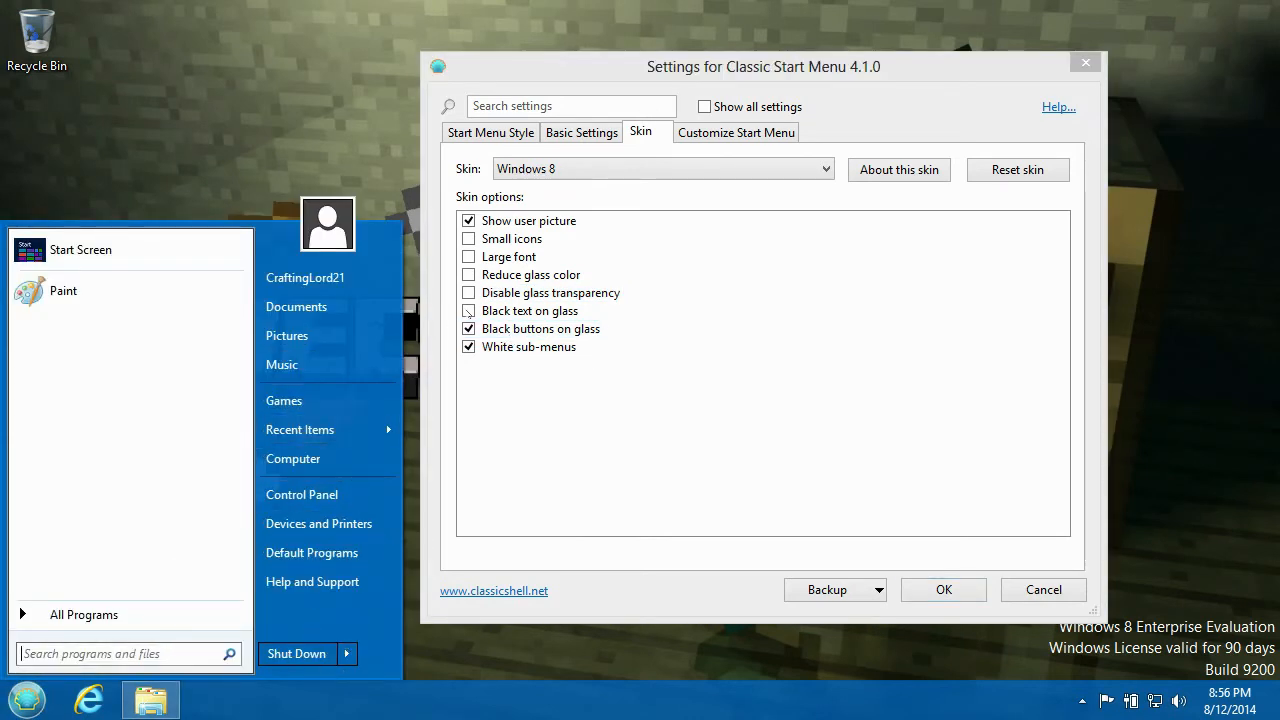
left_click(516, 330)
left_click(48, 700)
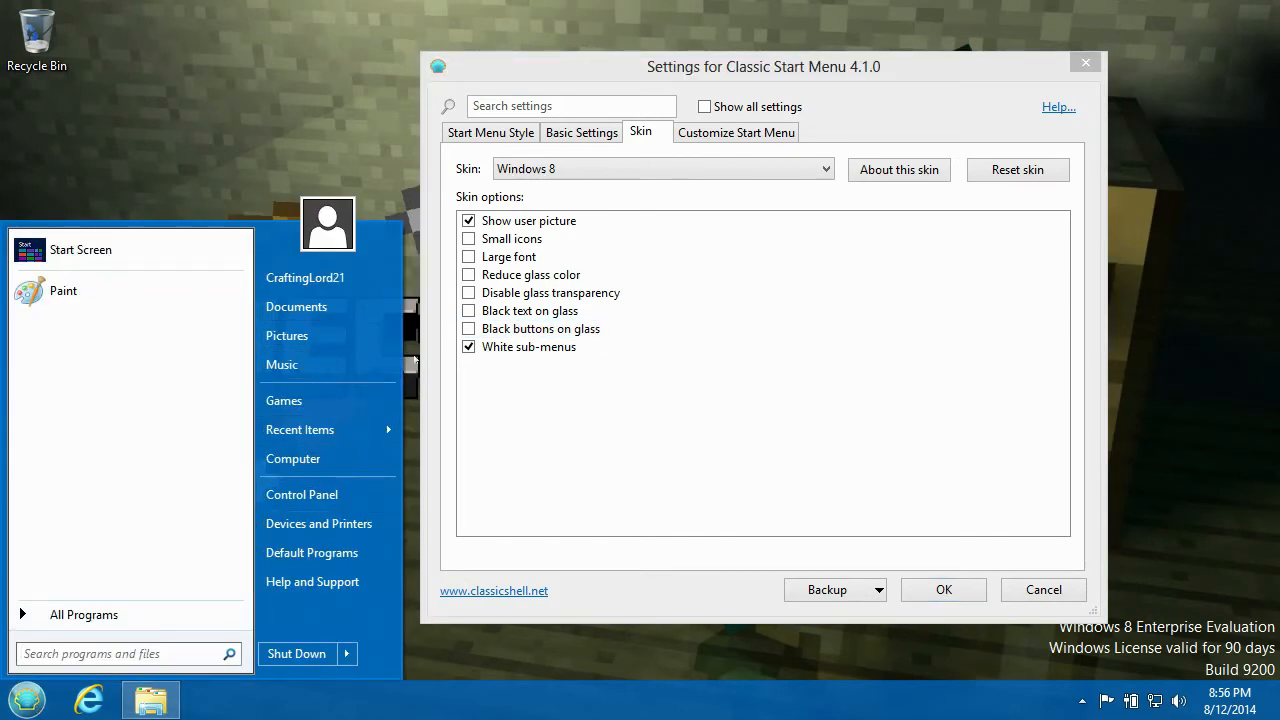
left_click(589, 413)
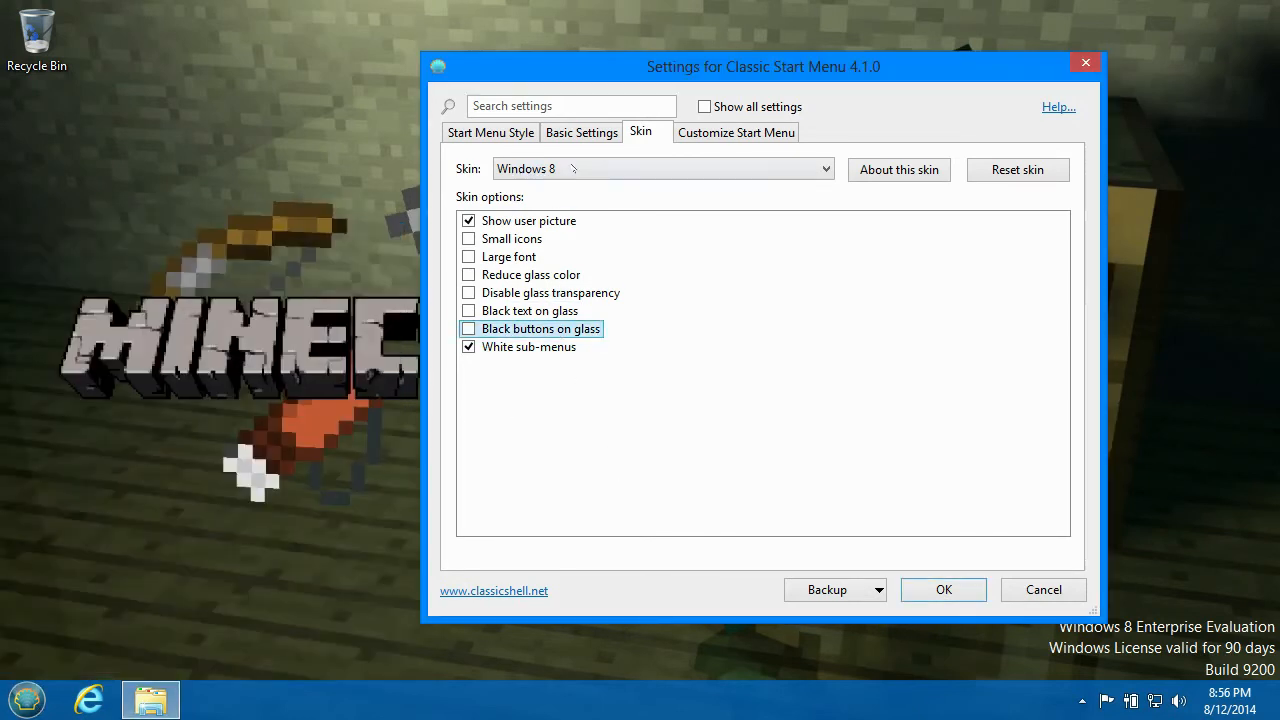
Set the skin to Windows Aero and preview the start menu and its list of all programs
left_click(655, 168)
left_click(530, 232)
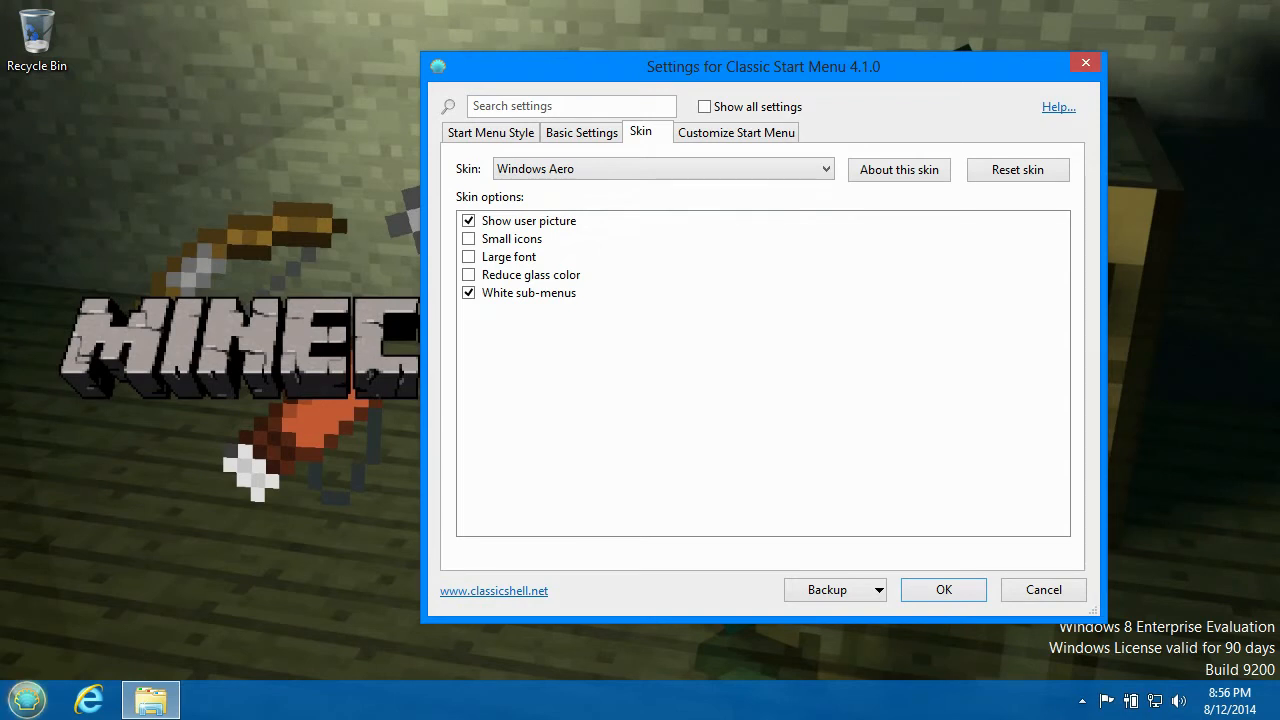
left_click(27, 700)
left_click(100, 616)
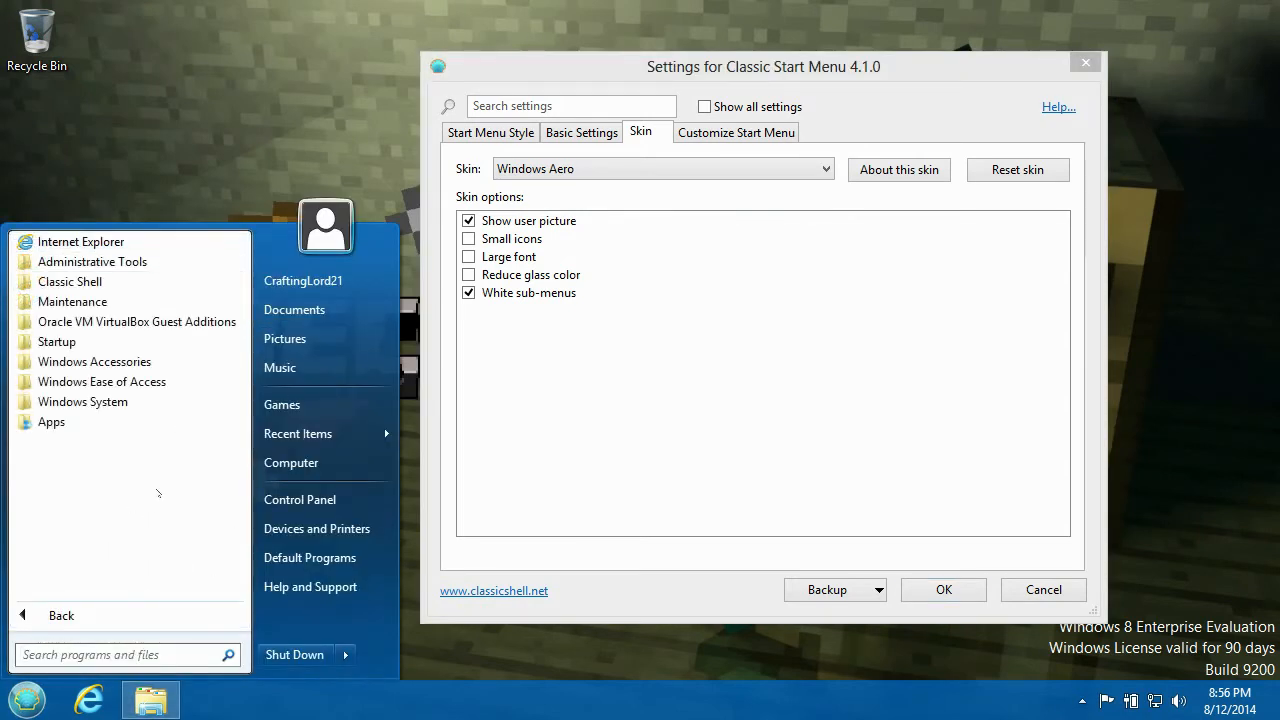
left_click(114, 616)
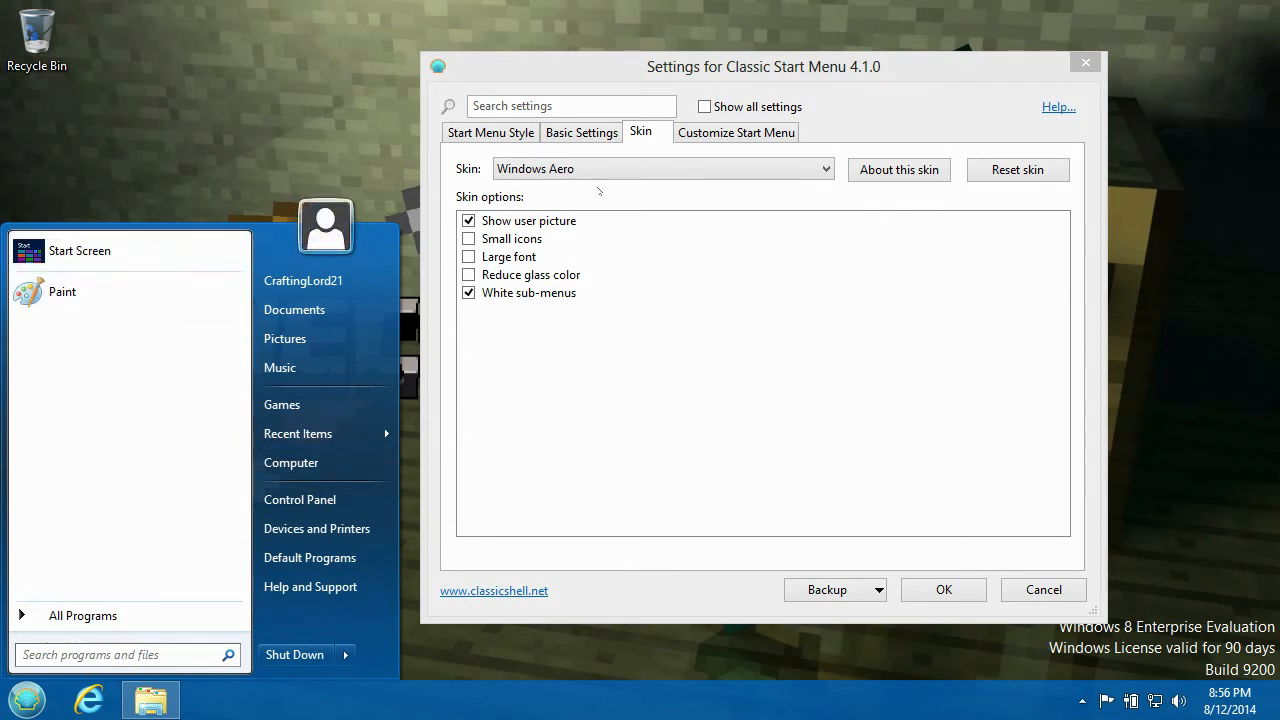
Set the skin back to Windows 8 and preview the start menu and its list of all programs
left_click(610, 170)
left_click(525, 216)
left_click(27, 702)
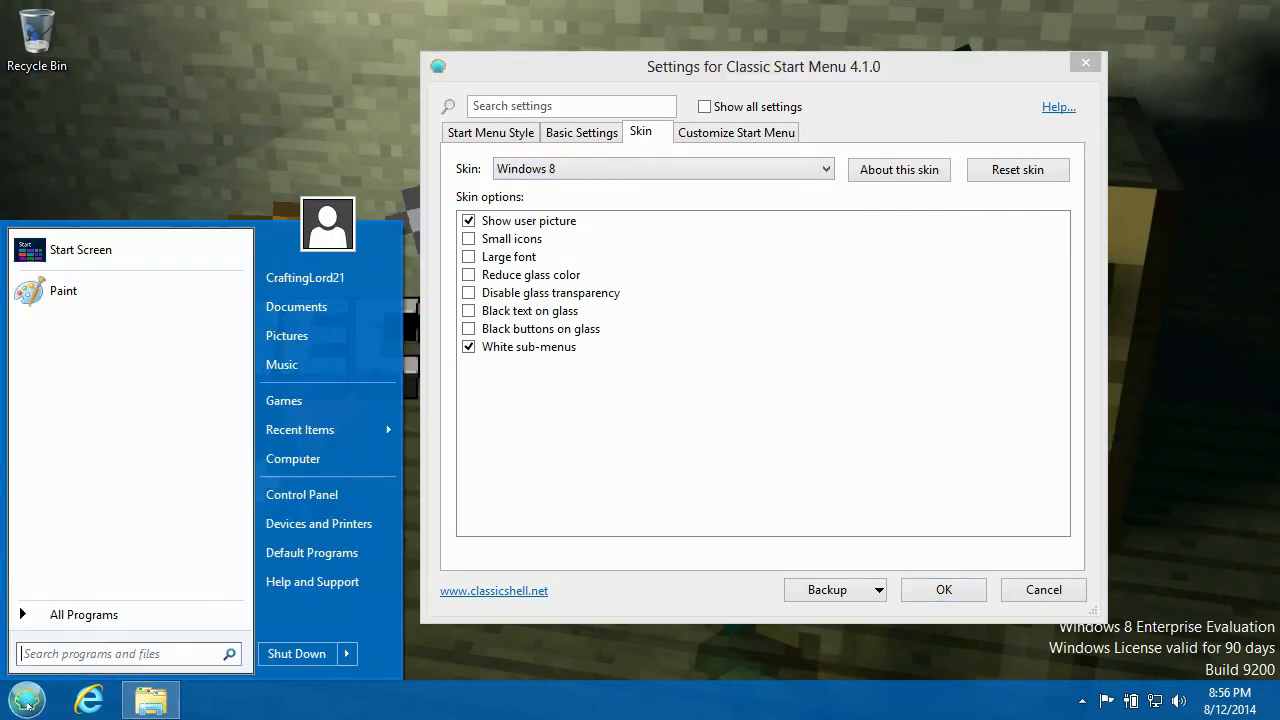
left_click(38, 692)
left_click(38, 692)
left_click(84, 614)
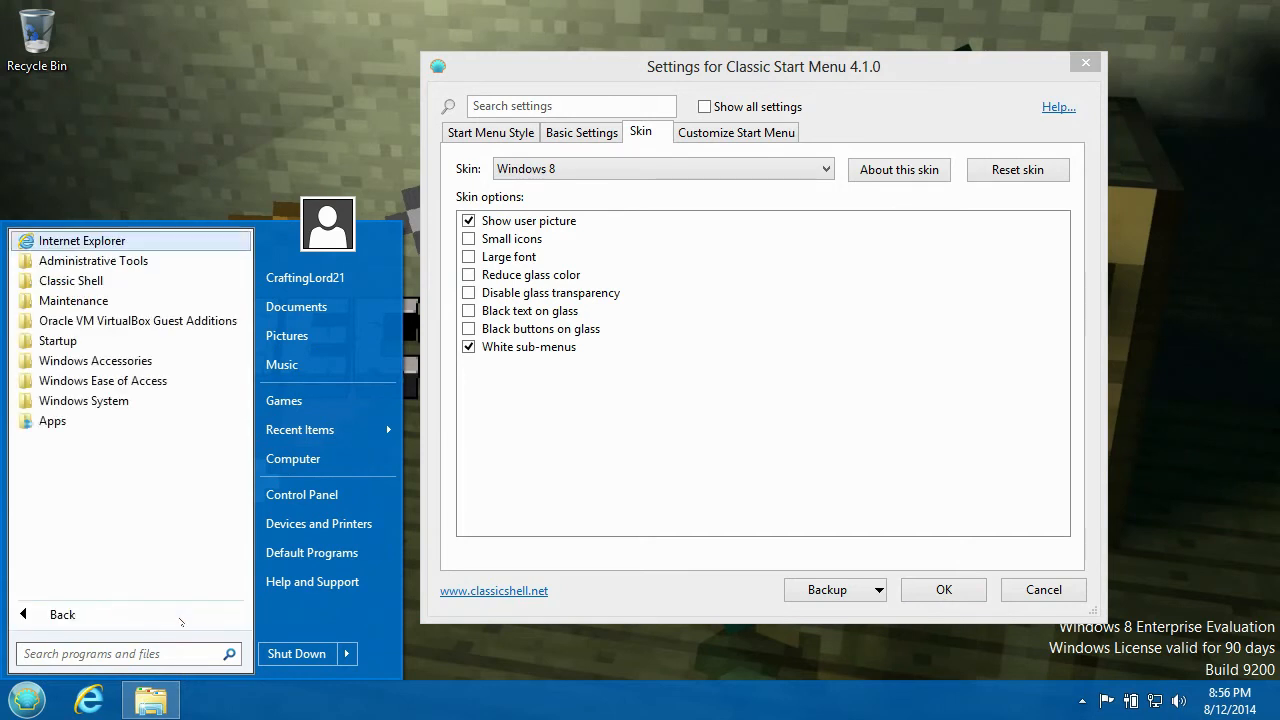
left_click(551, 460)
left_click(570, 169)
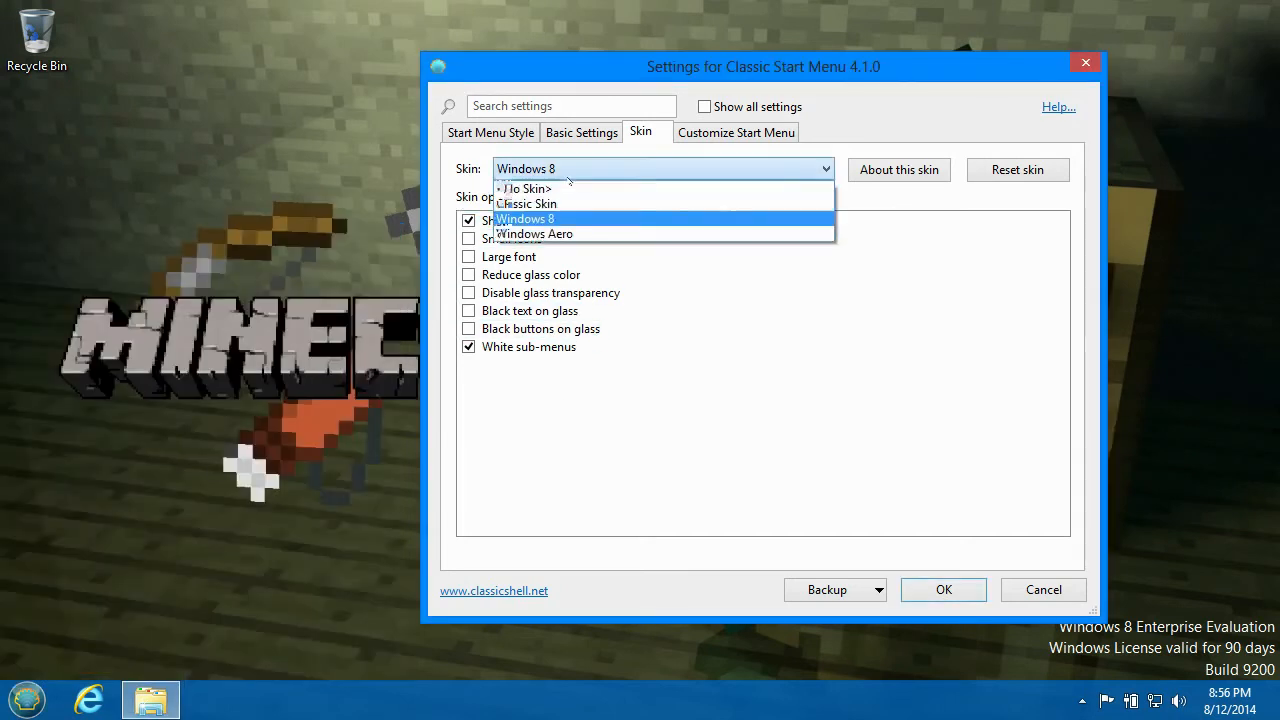
left_click(571, 174)
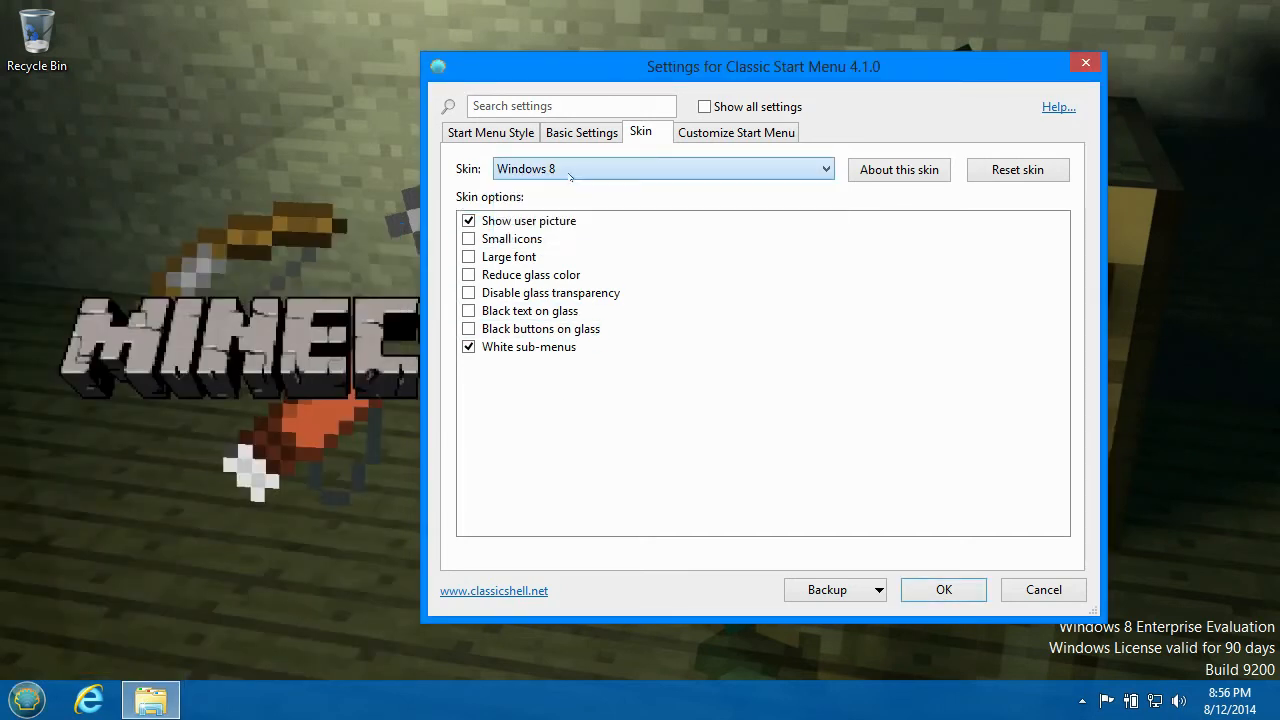
Try the start menu style "Classic style" and preview the menu with its submenus
left_click(506, 138)
left_click(486, 188)
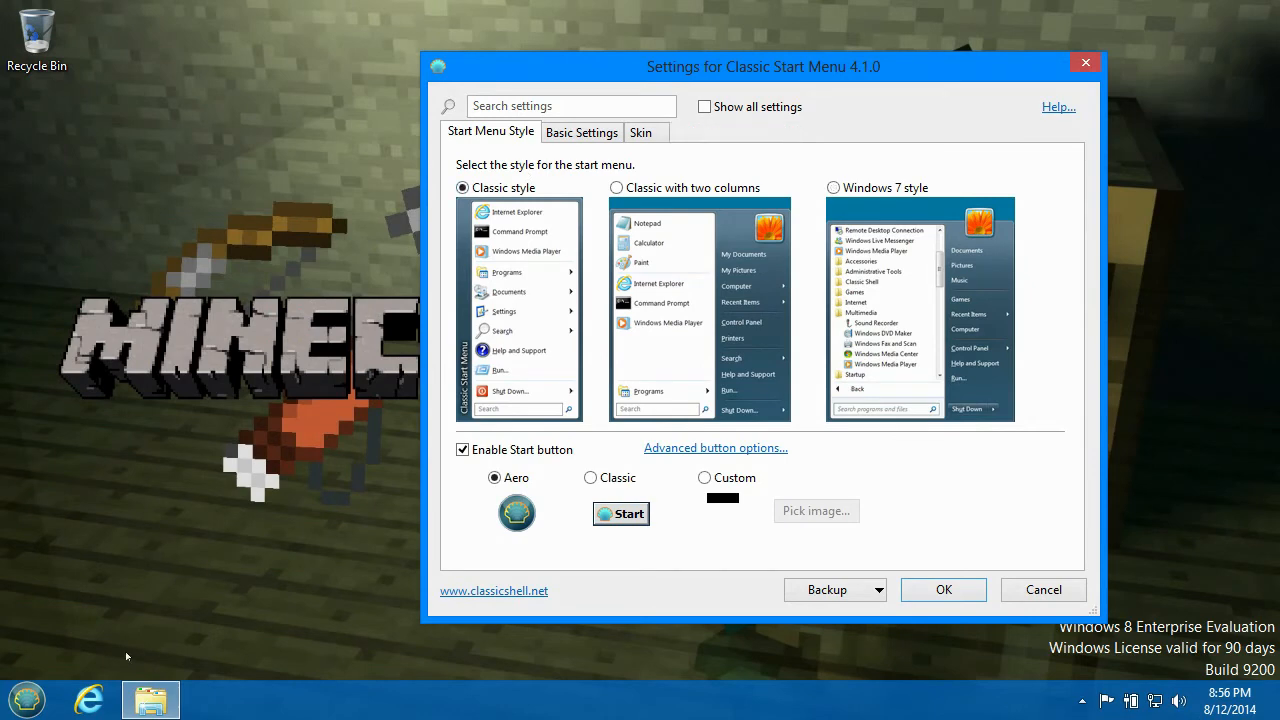
left_click(27, 699)
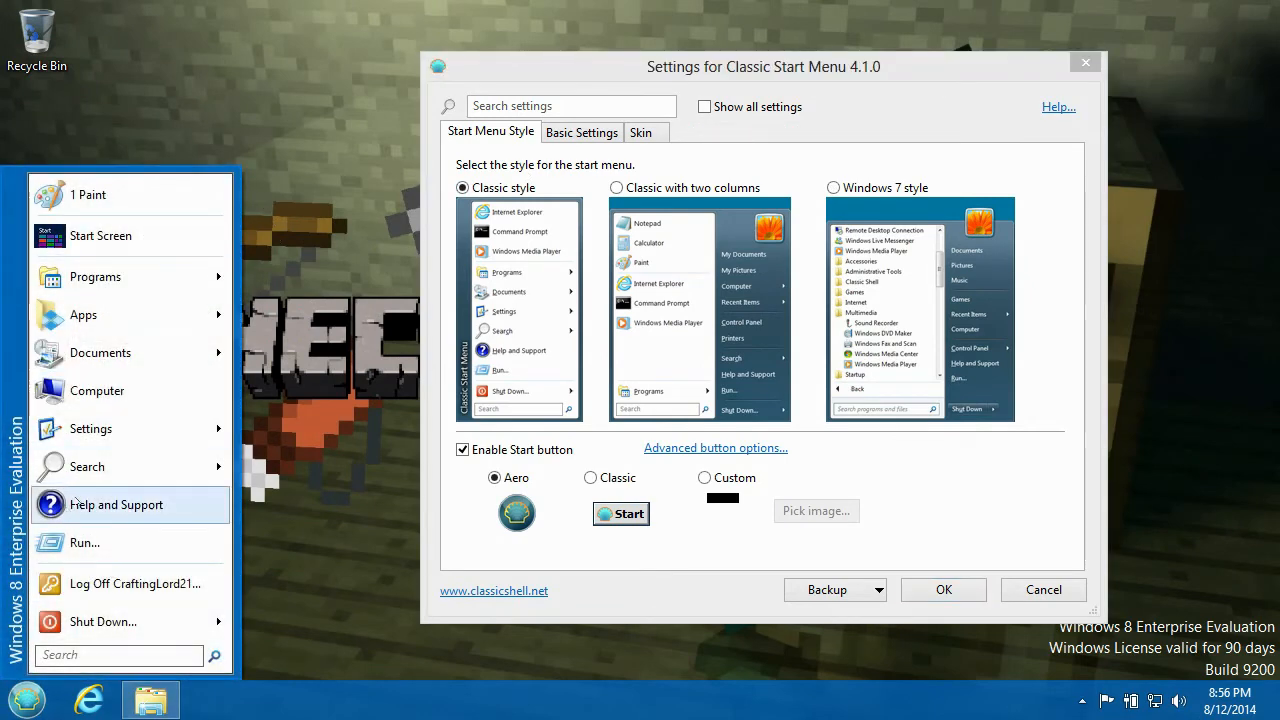
mouse_move(100, 312)
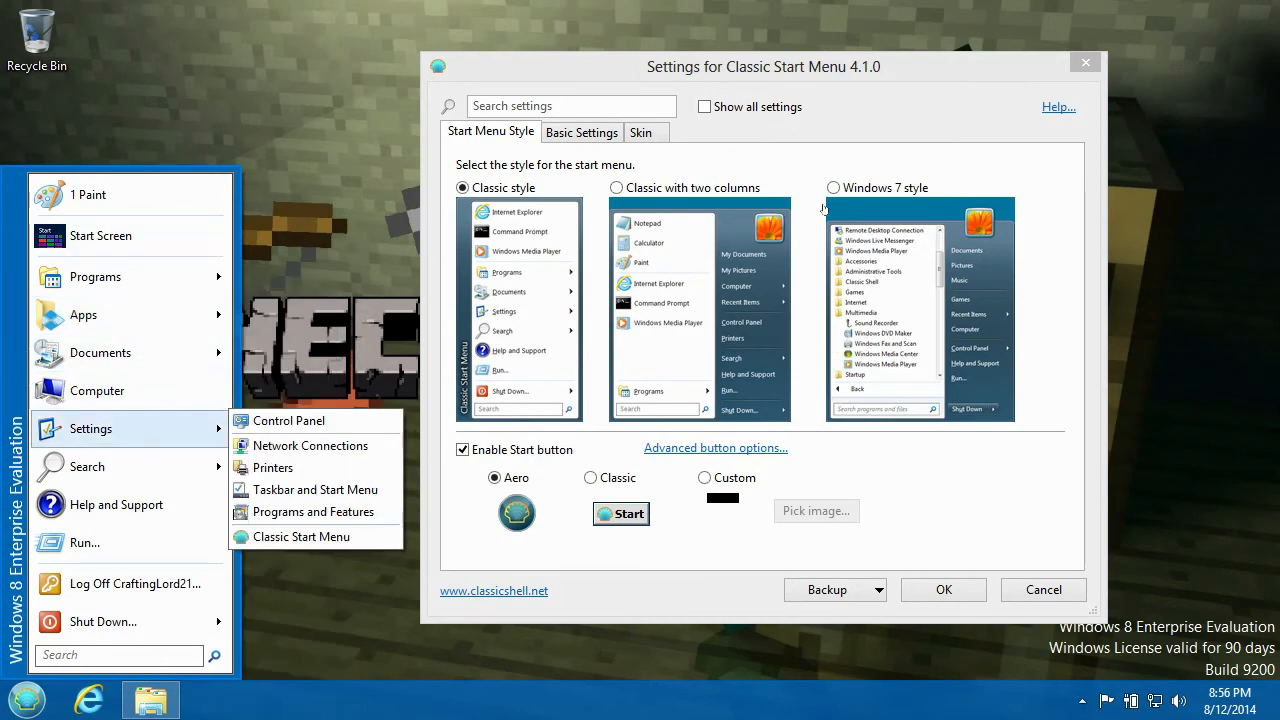
Set the start menu style to "Windows 7 style" and preview it with the Windows 8 skin
left_click(897, 190)
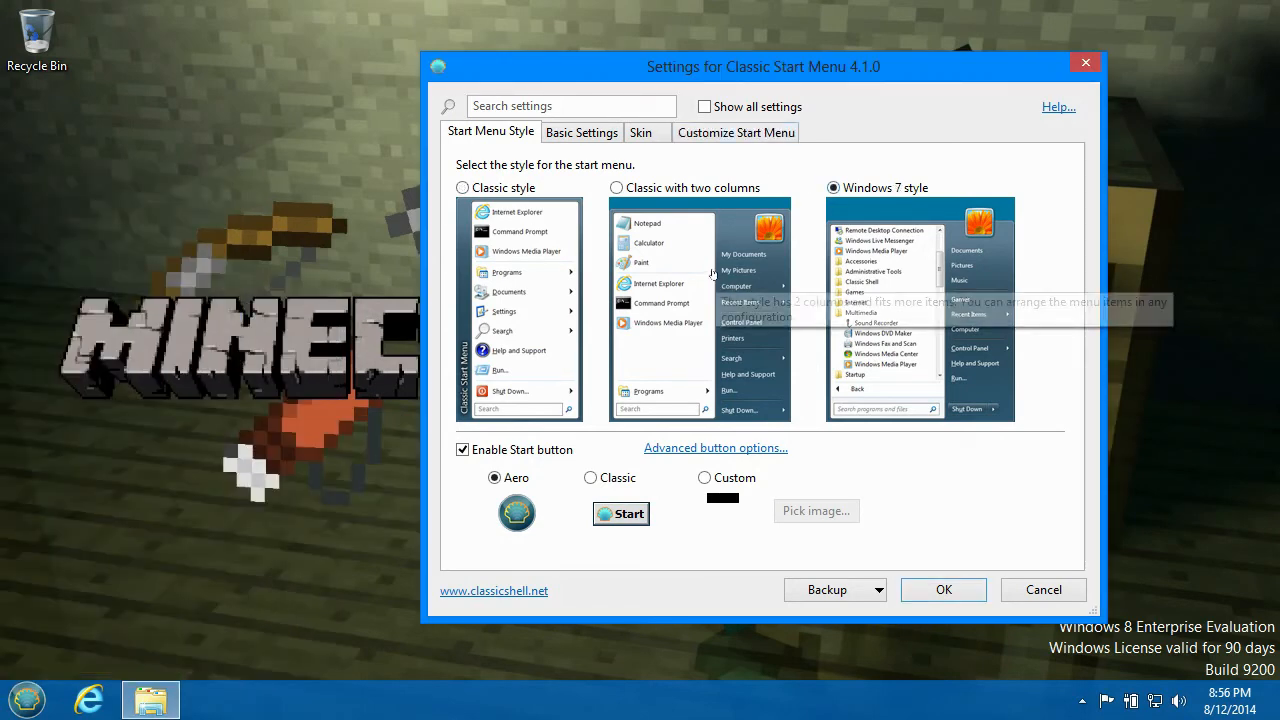
left_click(646, 133)
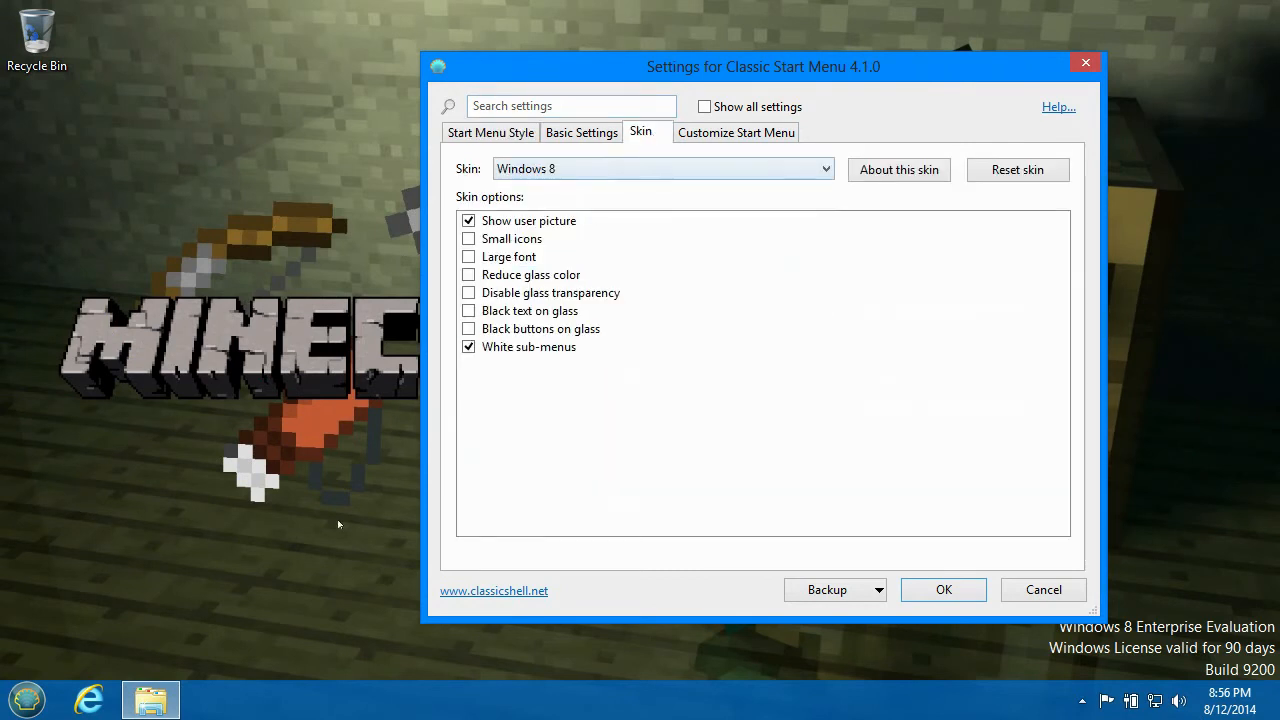
left_click(28, 698)
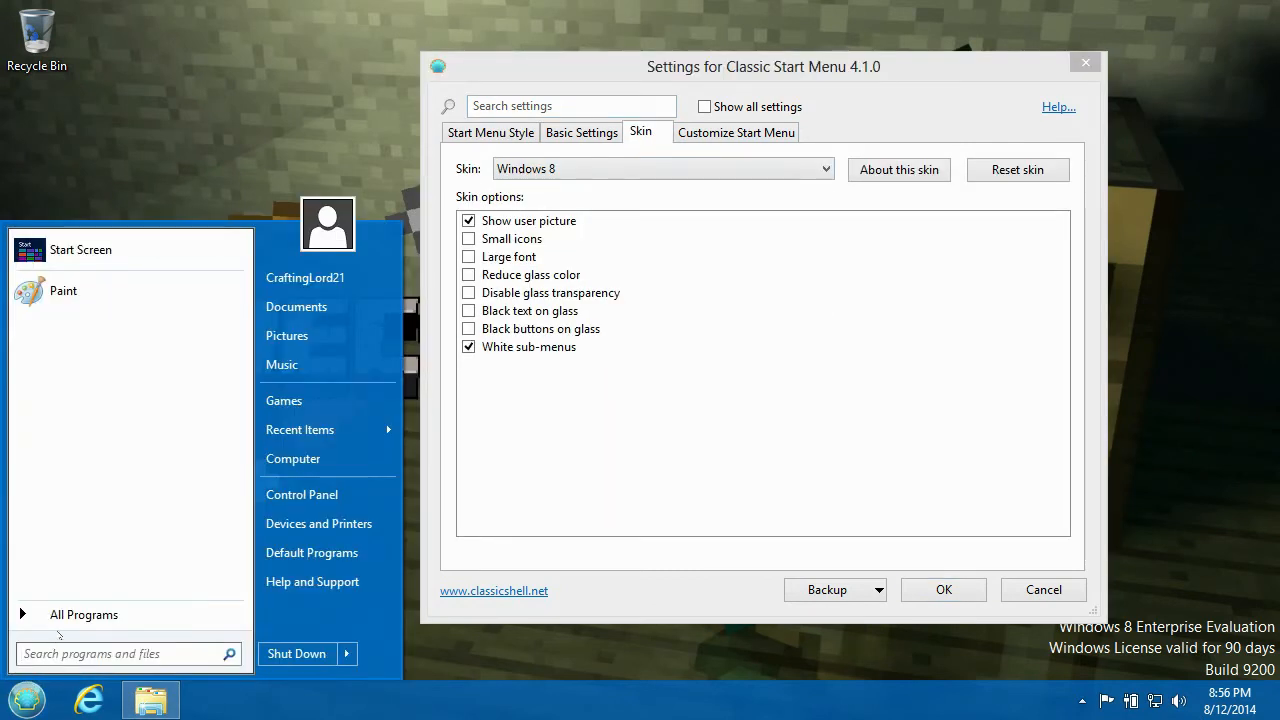
Select the Windows Aero skin and look through the start menu's items, including Recent Items
left_click(630, 169)
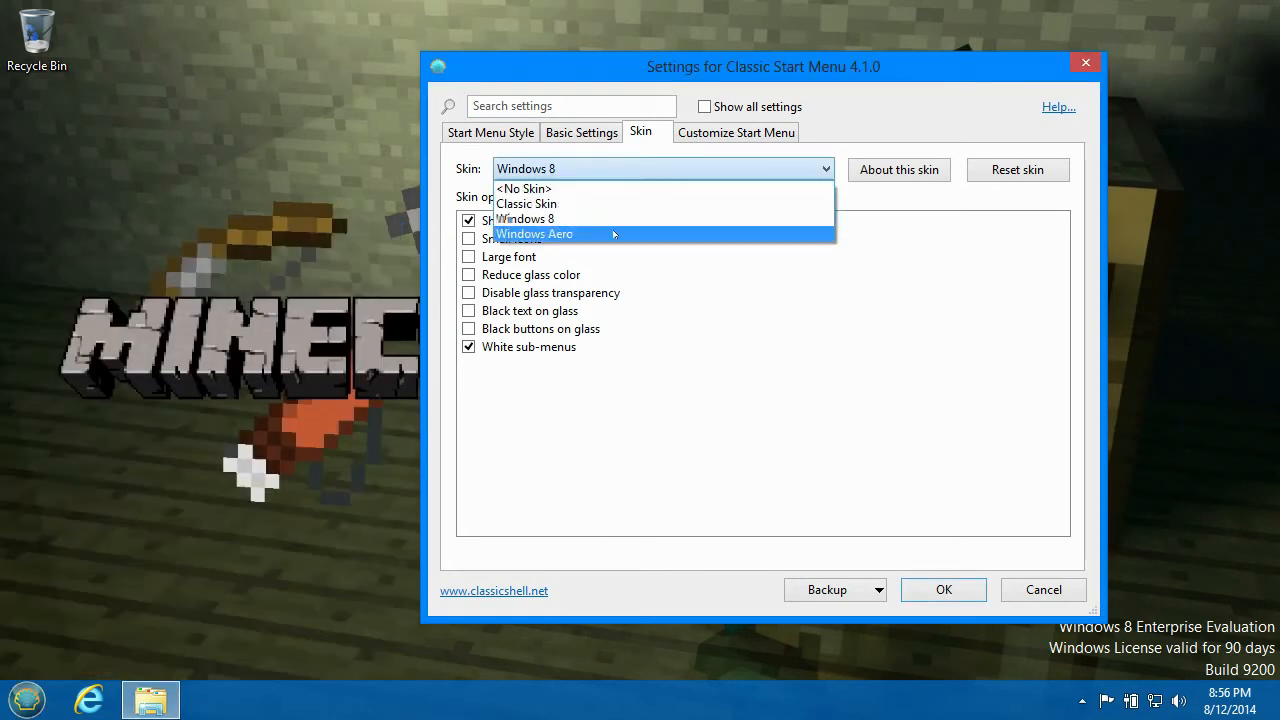
left_click(630, 233)
left_click(28, 698)
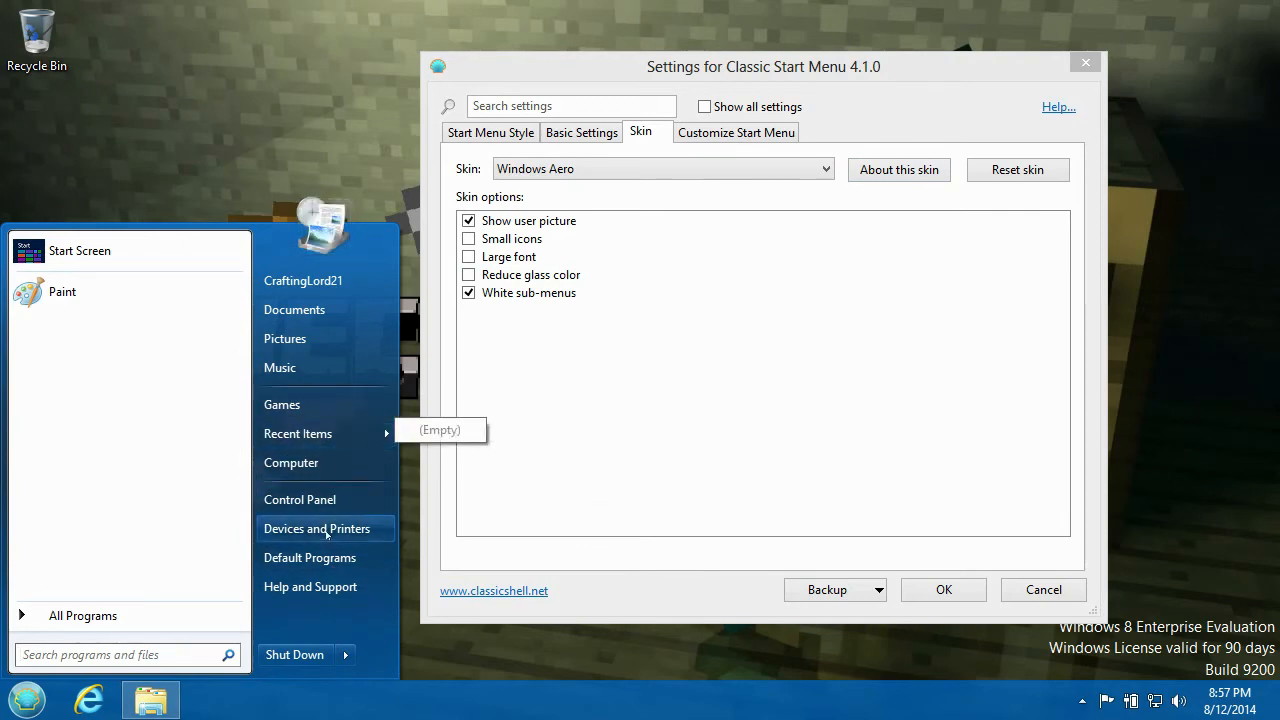
Open the Control Panel from the start menu, close it and the settings window without saving, and check the start menu
left_click(330, 499)
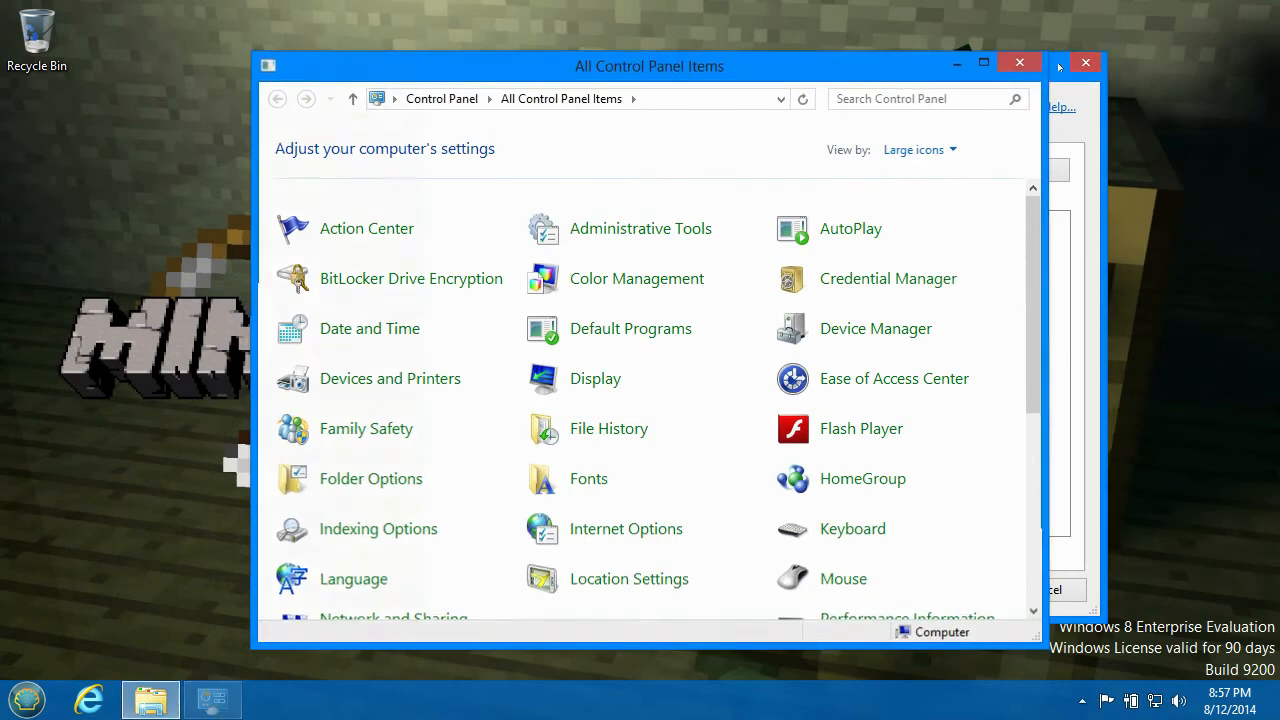
left_click(1020, 62)
left_click(1085, 62)
left_click(28, 700)
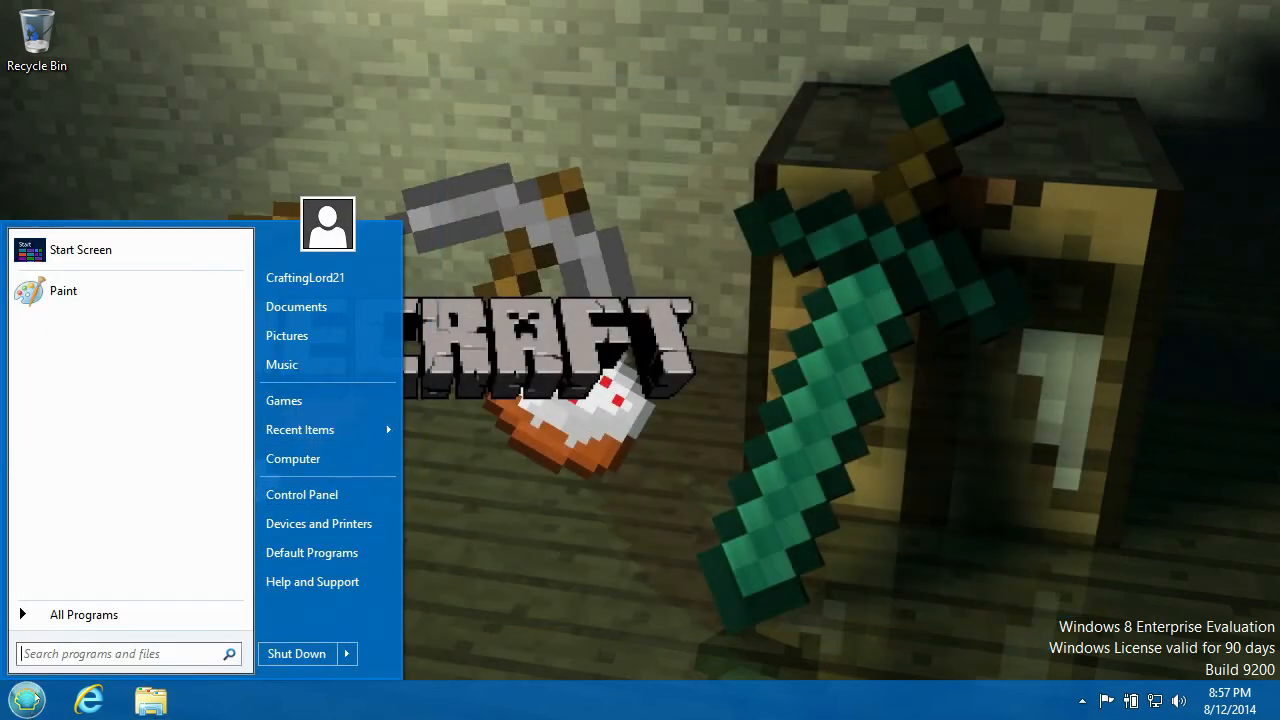
Reopen the Classic Start Menu settings, set the skin to Windows Aero, save the settings and check the start menu
right_click(28, 700)
left_click(60, 551)
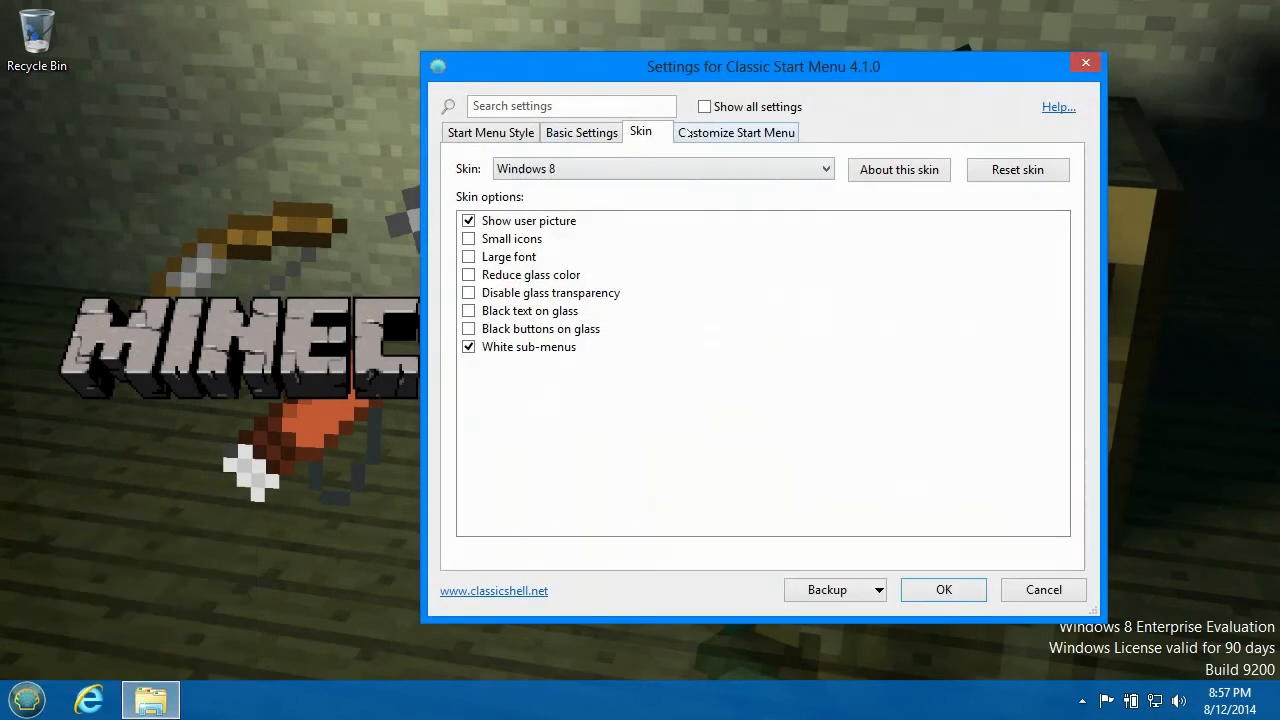
left_click(642, 169)
left_click(540, 233)
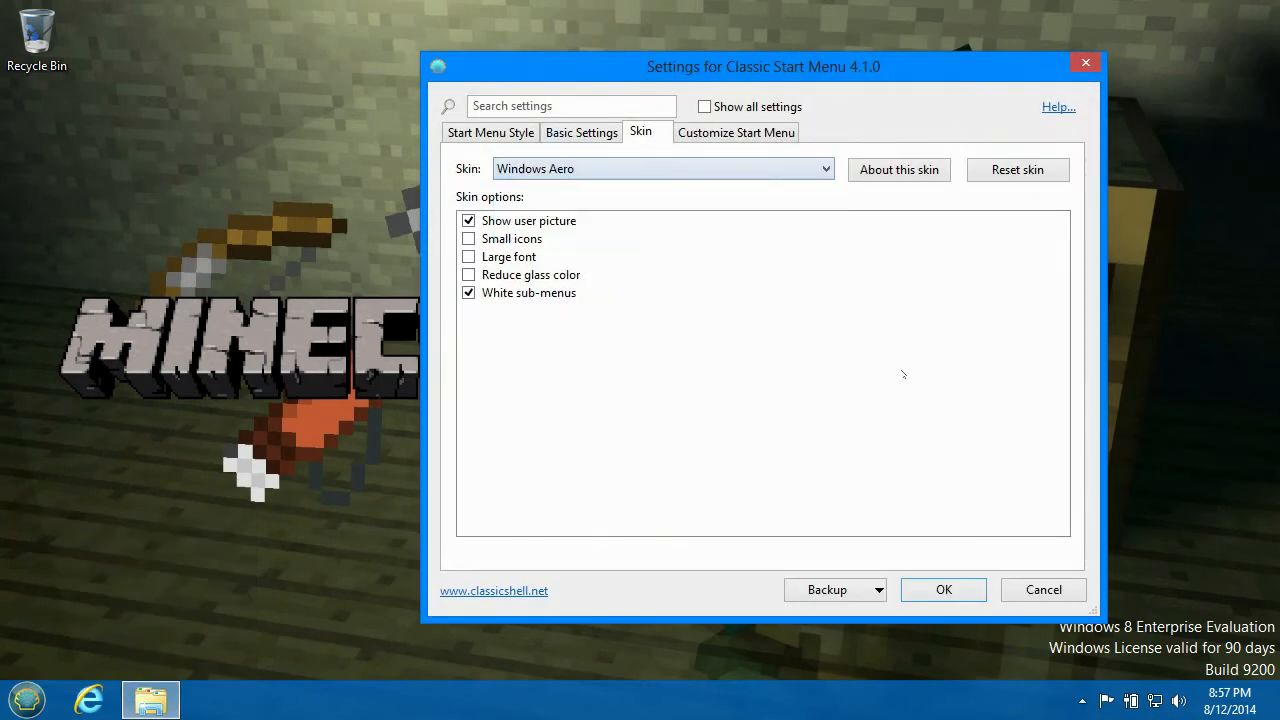
left_click(943, 590)
left_click(28, 700)
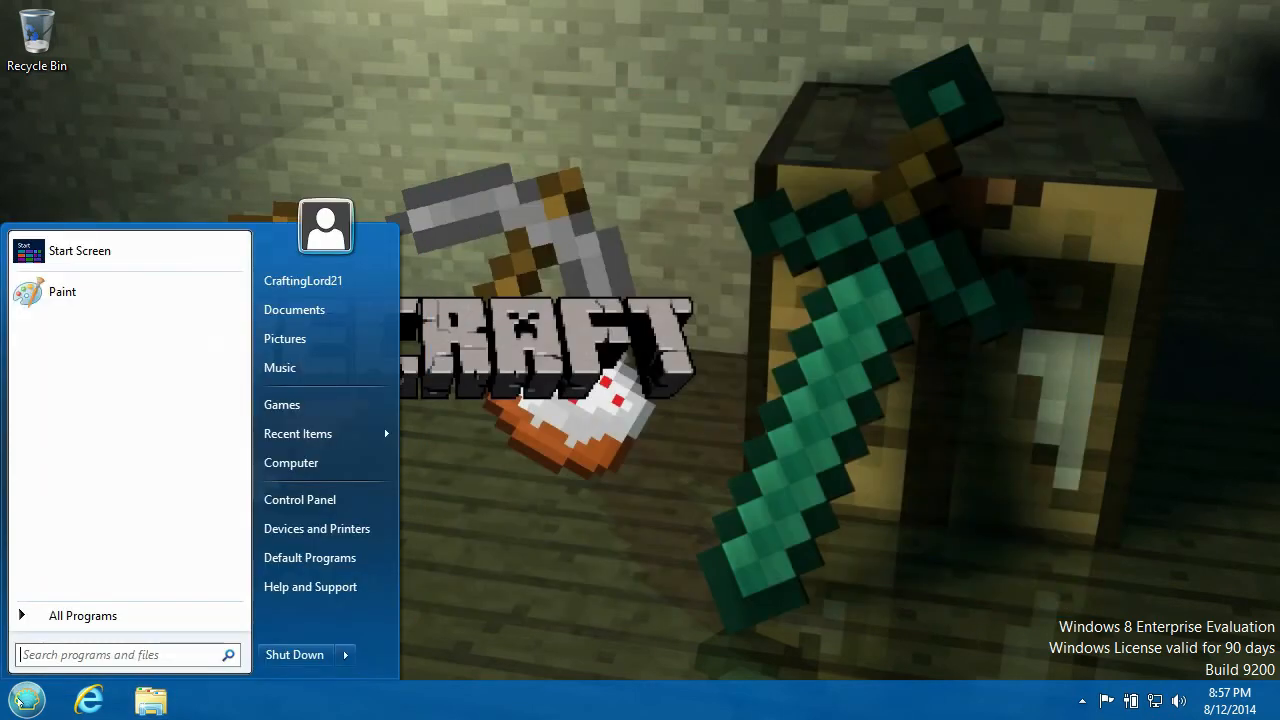
left_click(28, 700)
Open File Explorer, check the start menu over its window and view the context menu of the Libraries folder
left_click(140, 704)
left_click(38, 705)
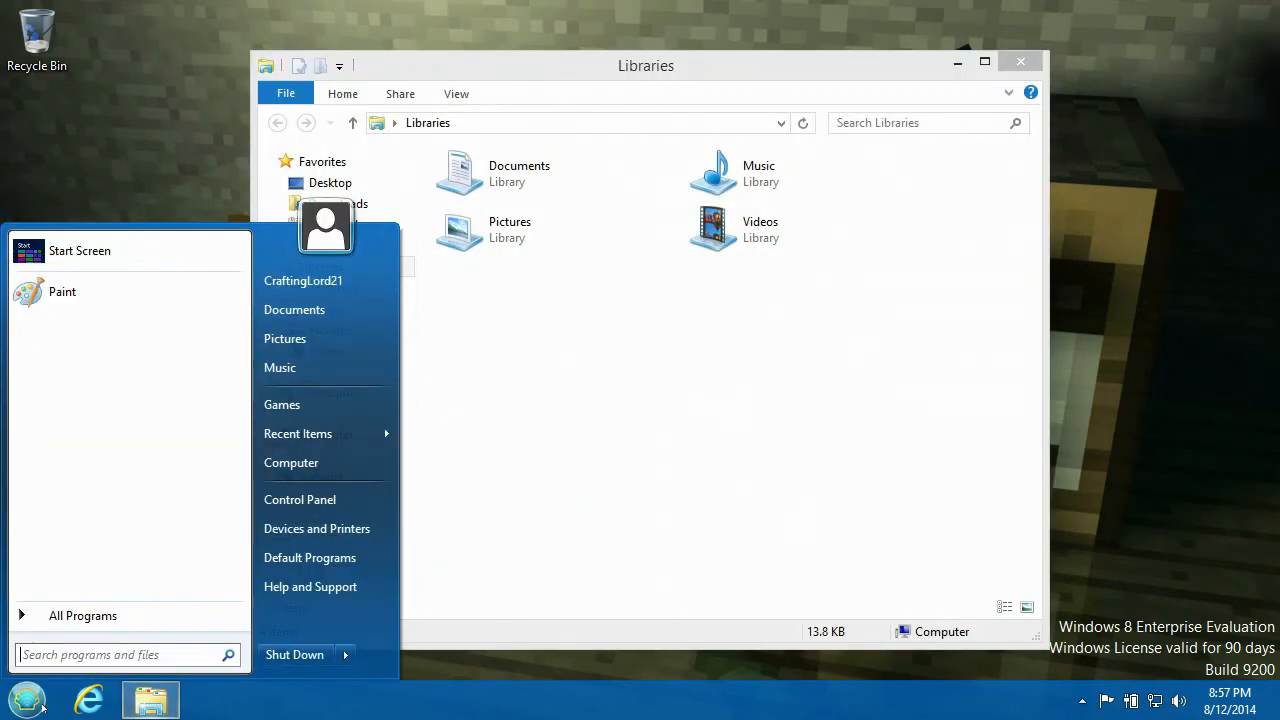
right_click(526, 455)
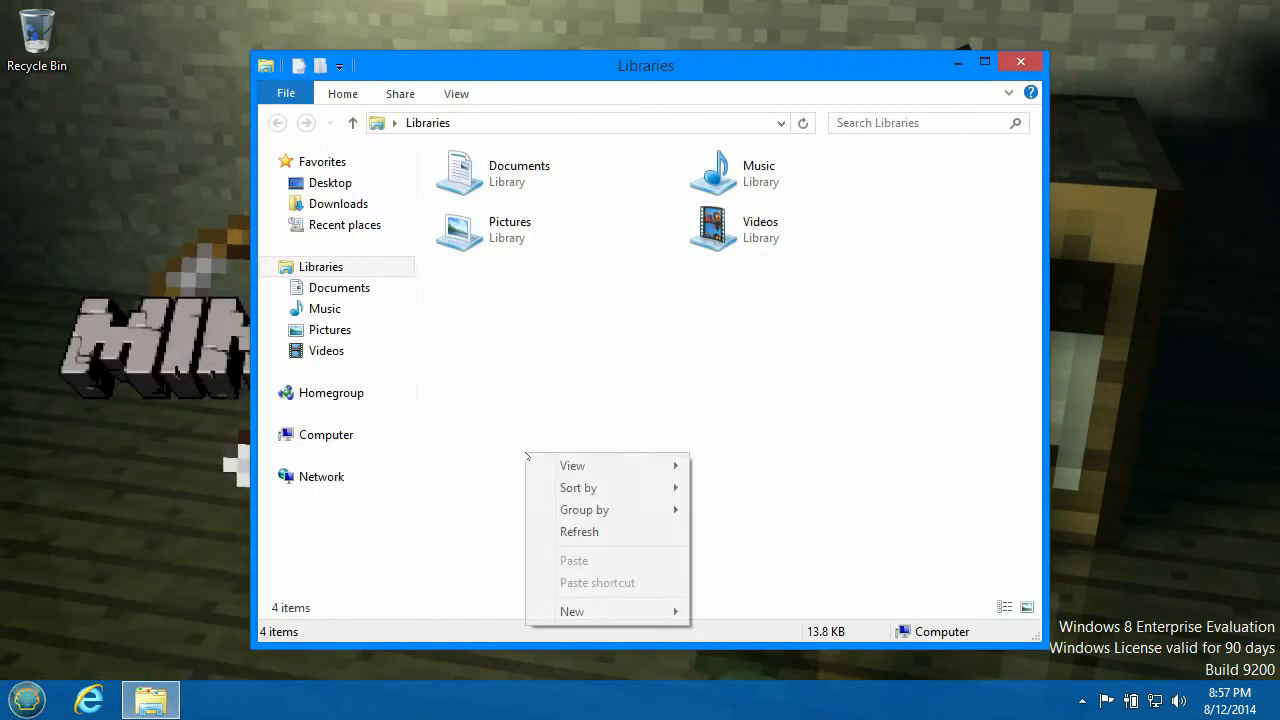
Show the Quick Access Toolbar below the ribbon and check the context menus around the address bar and ribbon
right_click(866, 98)
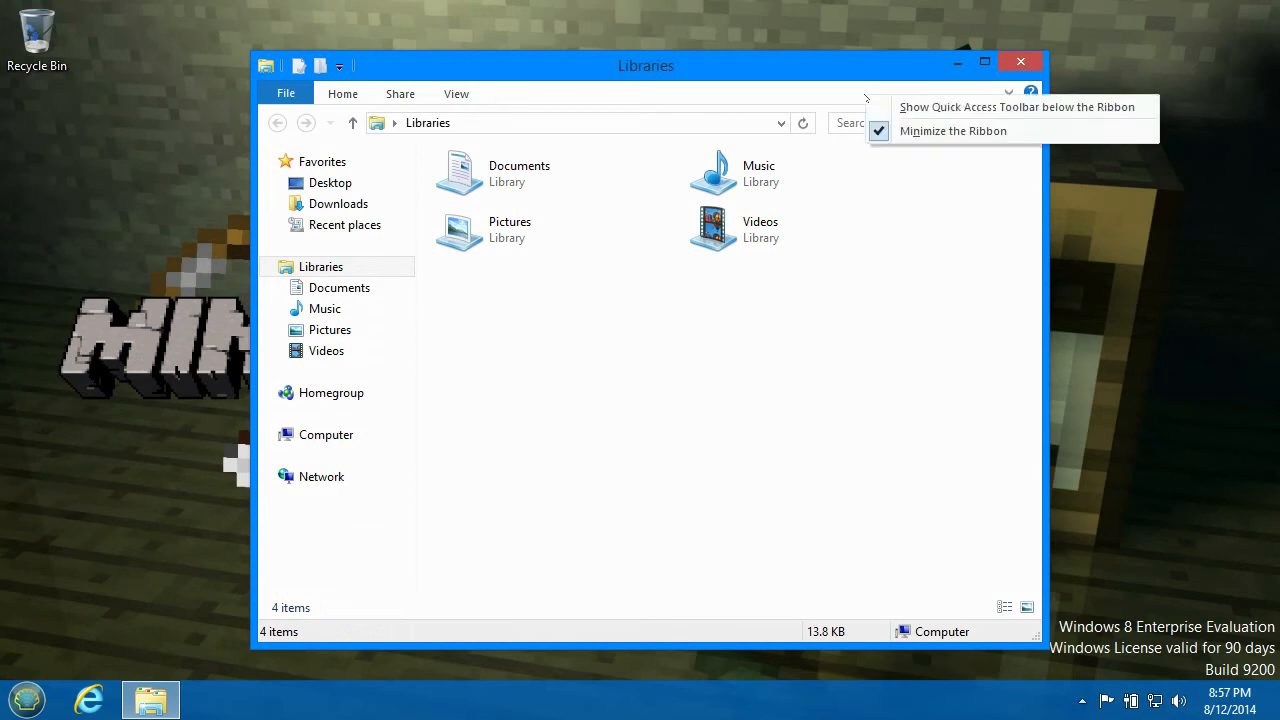
left_click(928, 107)
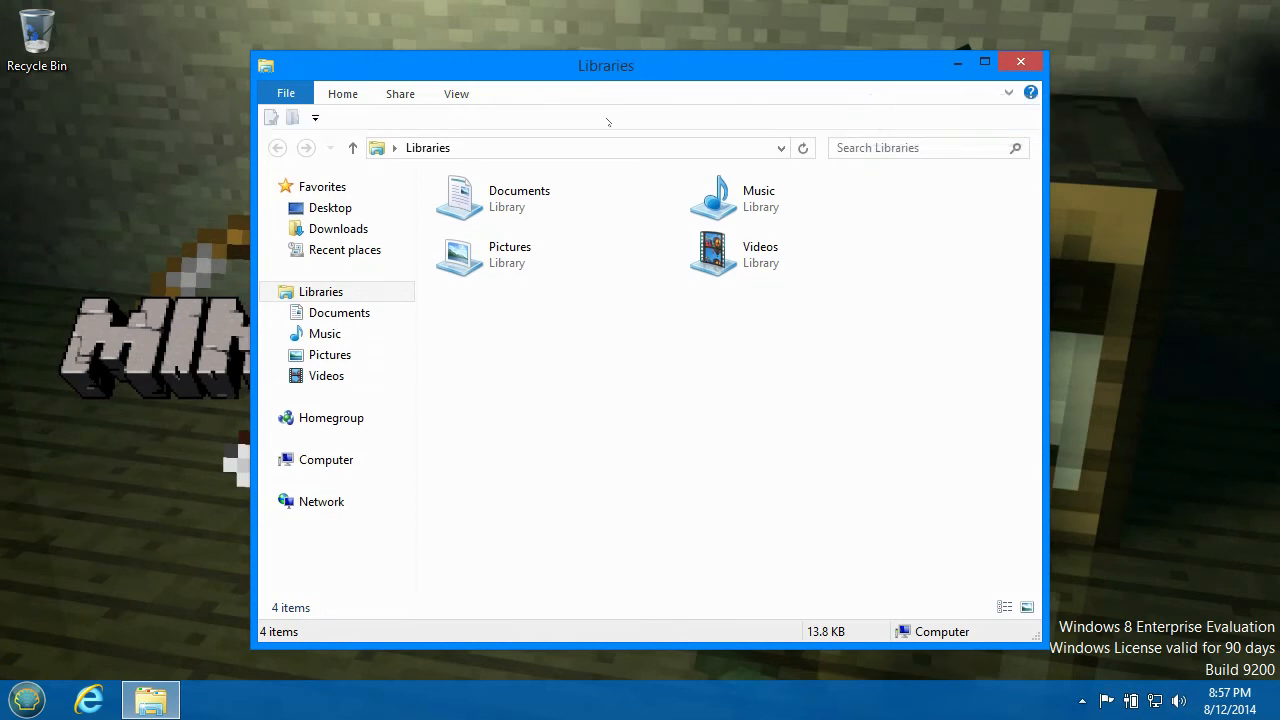
right_click(823, 152)
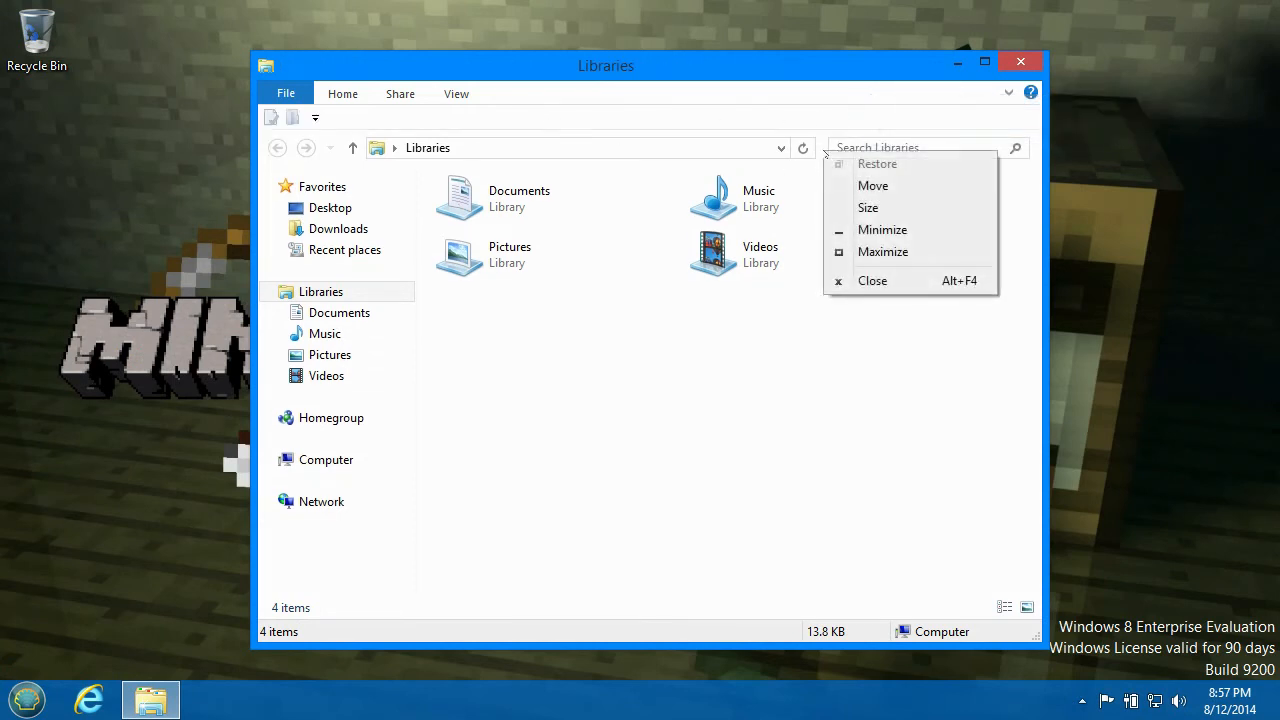
right_click(818, 148)
right_click(826, 136)
right_click(827, 139)
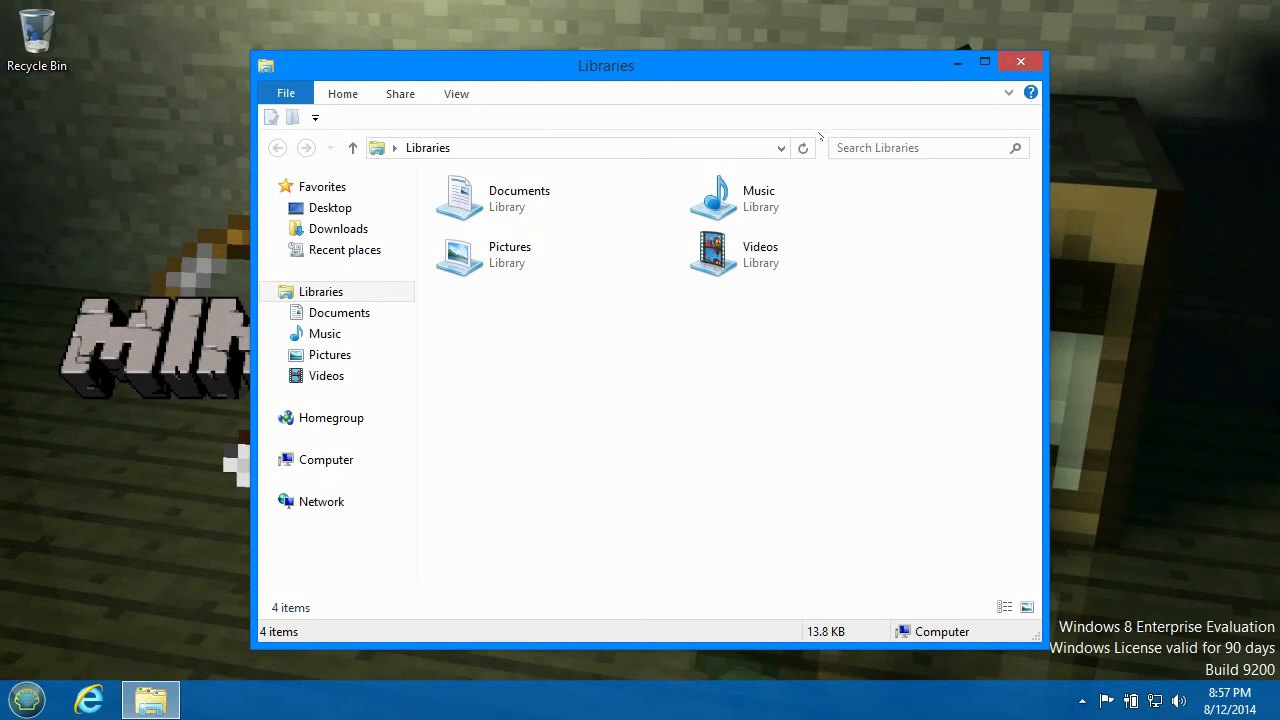
right_click(827, 137)
right_click(836, 110)
right_click(840, 95)
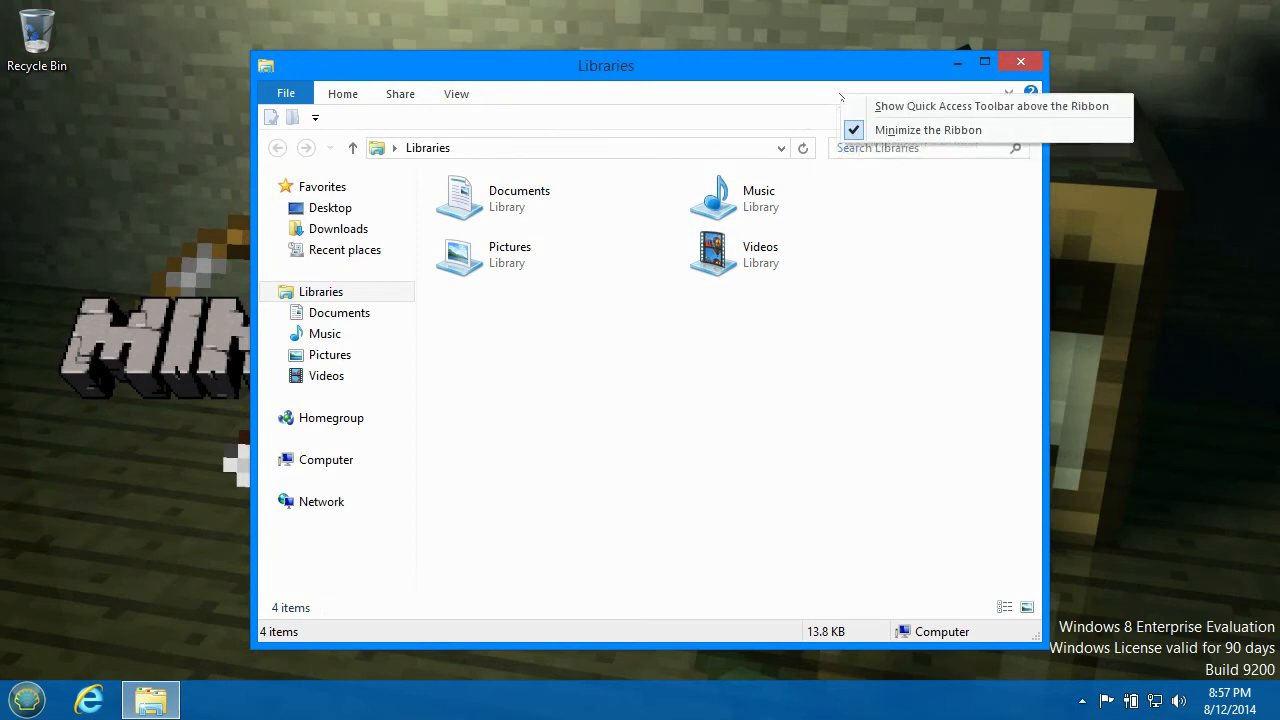
left_click(504, 116)
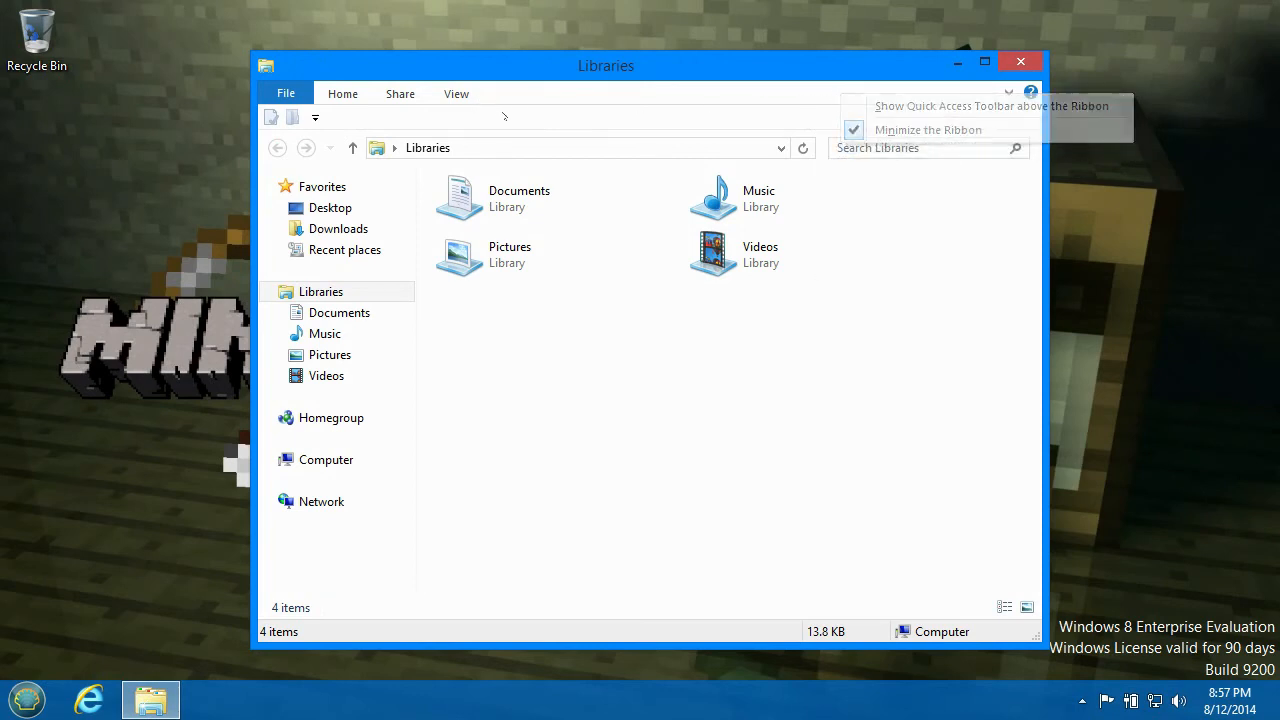
Open the Control Panel from the start menu to view its items, and close it
left_click(27, 699)
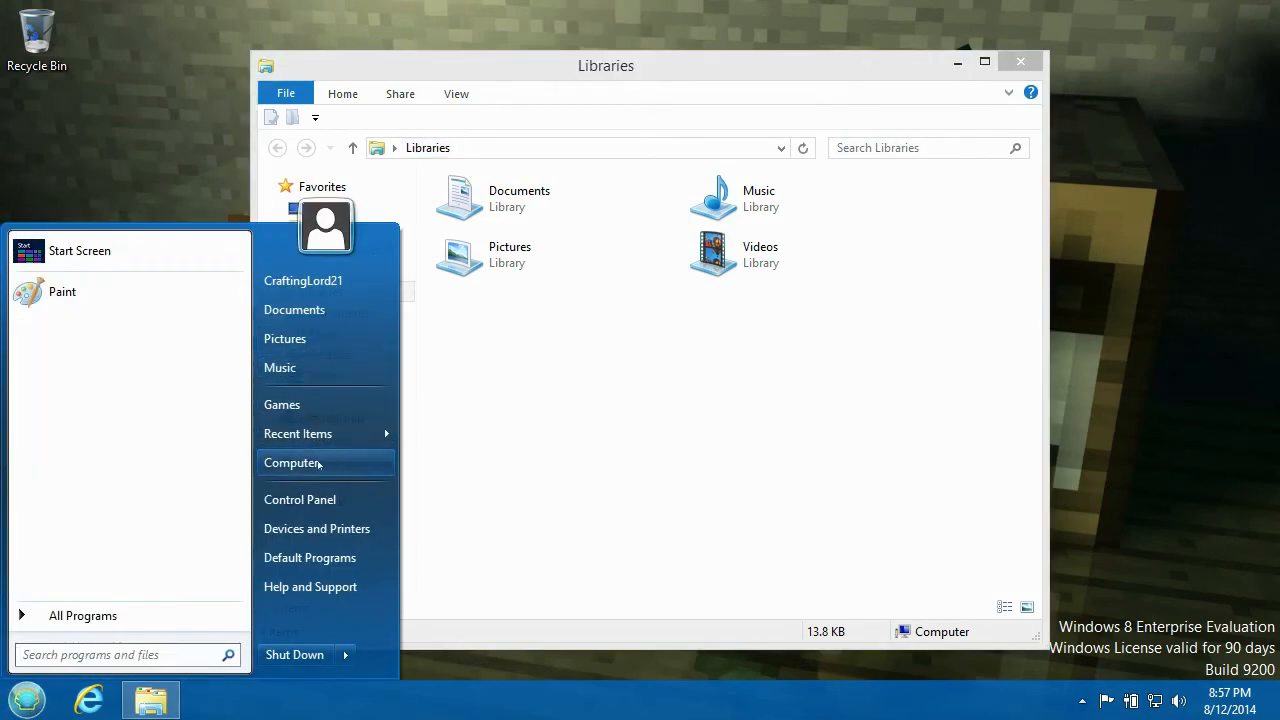
left_click(318, 499)
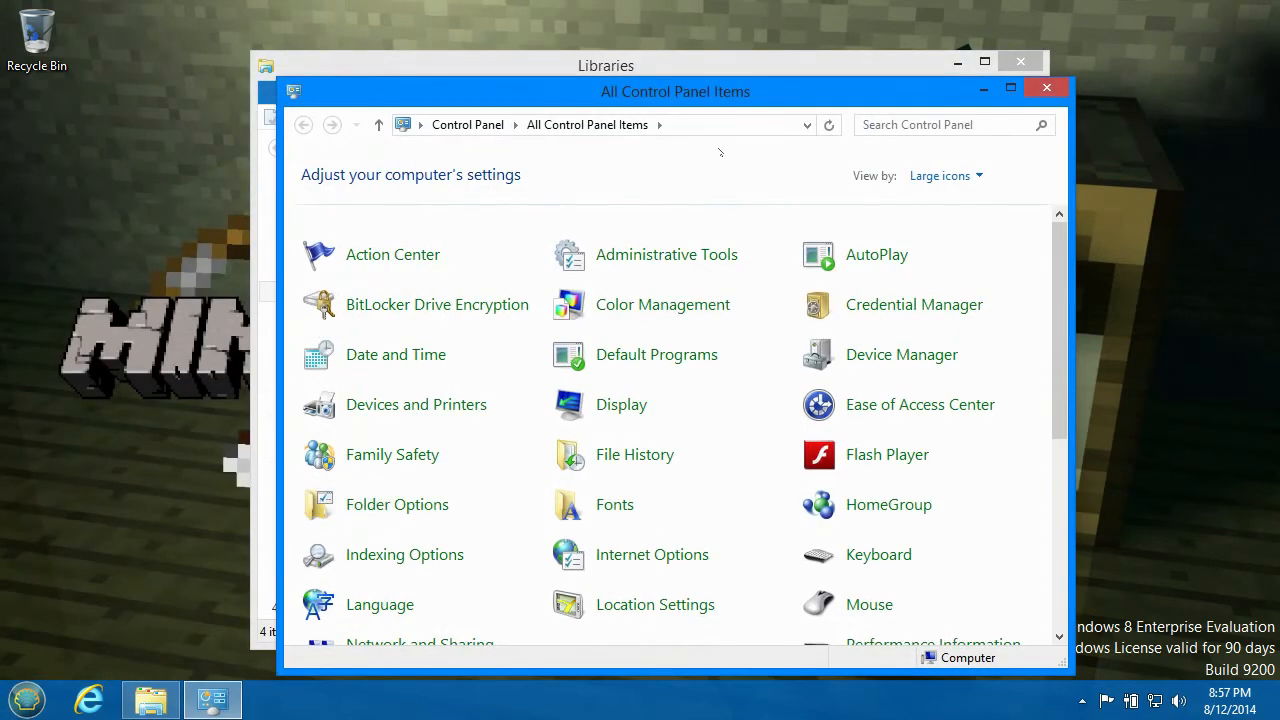
left_click(1043, 90)
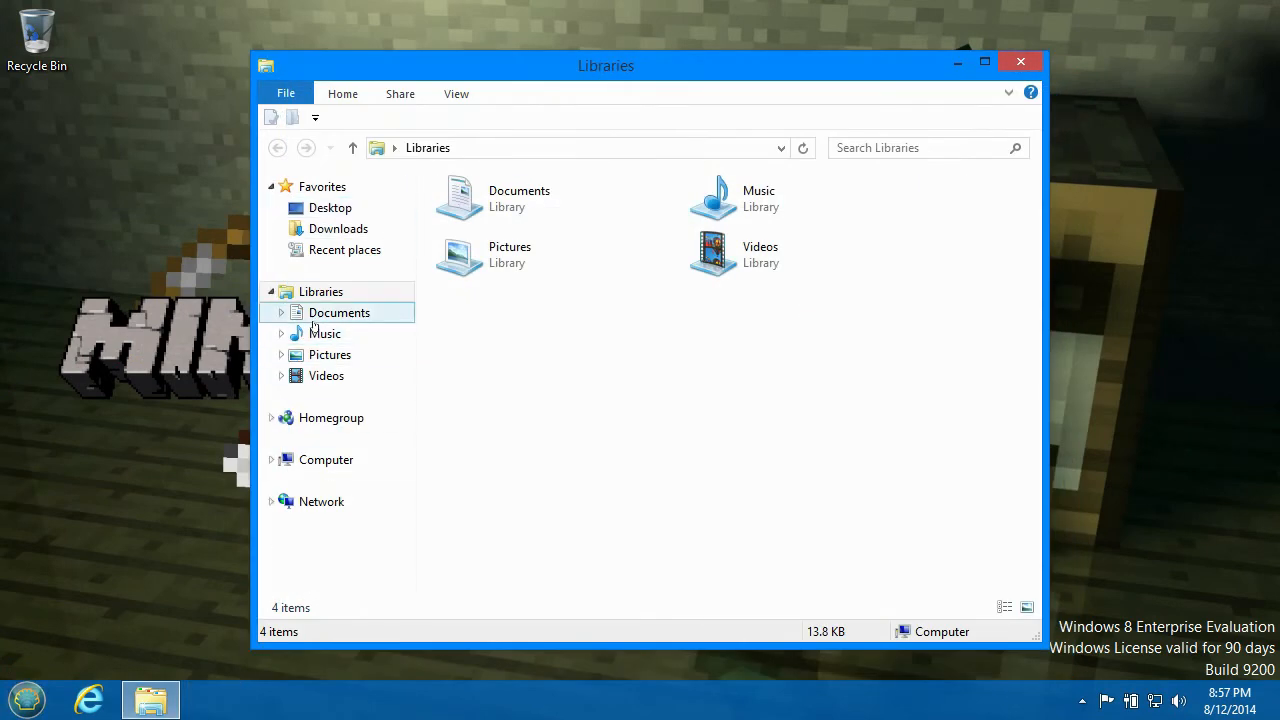
Move the Quick Access Toolbar back above the ribbon in the Libraries window
right_click(571, 120)
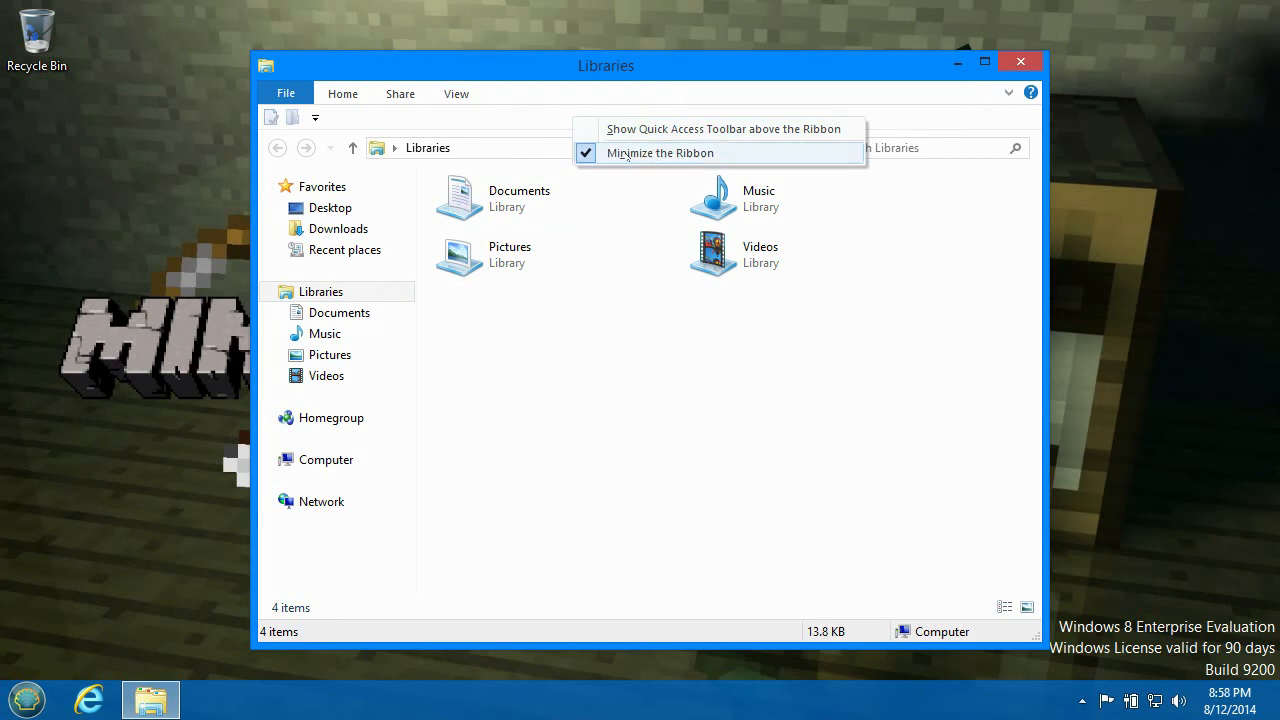
left_click(663, 129)
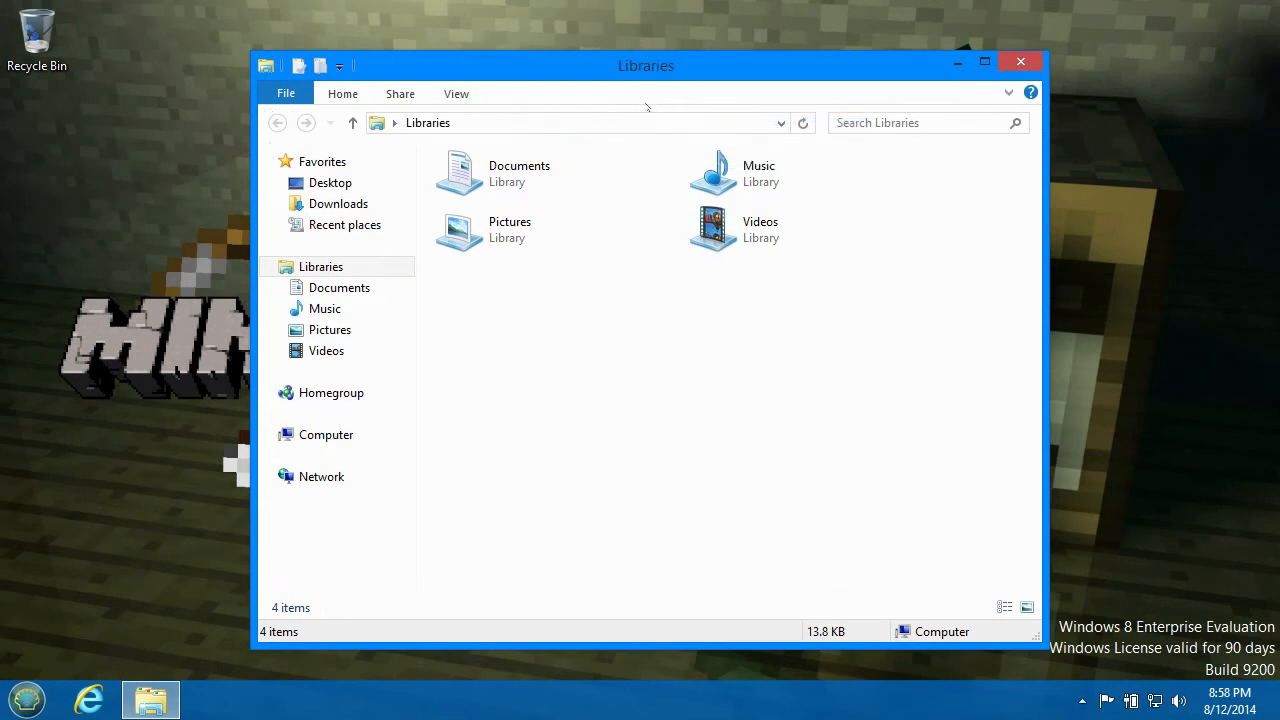
right_click(647, 107)
left_click(569, 492)
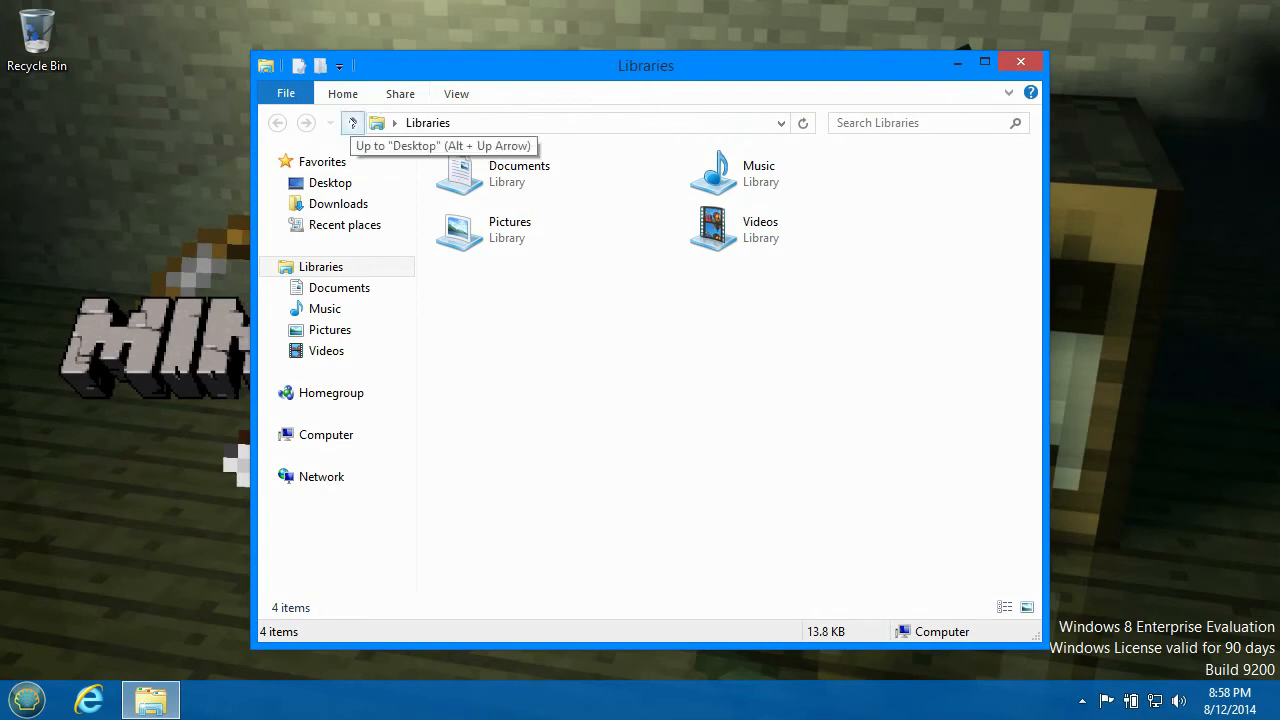
Check the context menus around the Libraries window's address bar and dismiss them
right_click(350, 119)
left_click(602, 376)
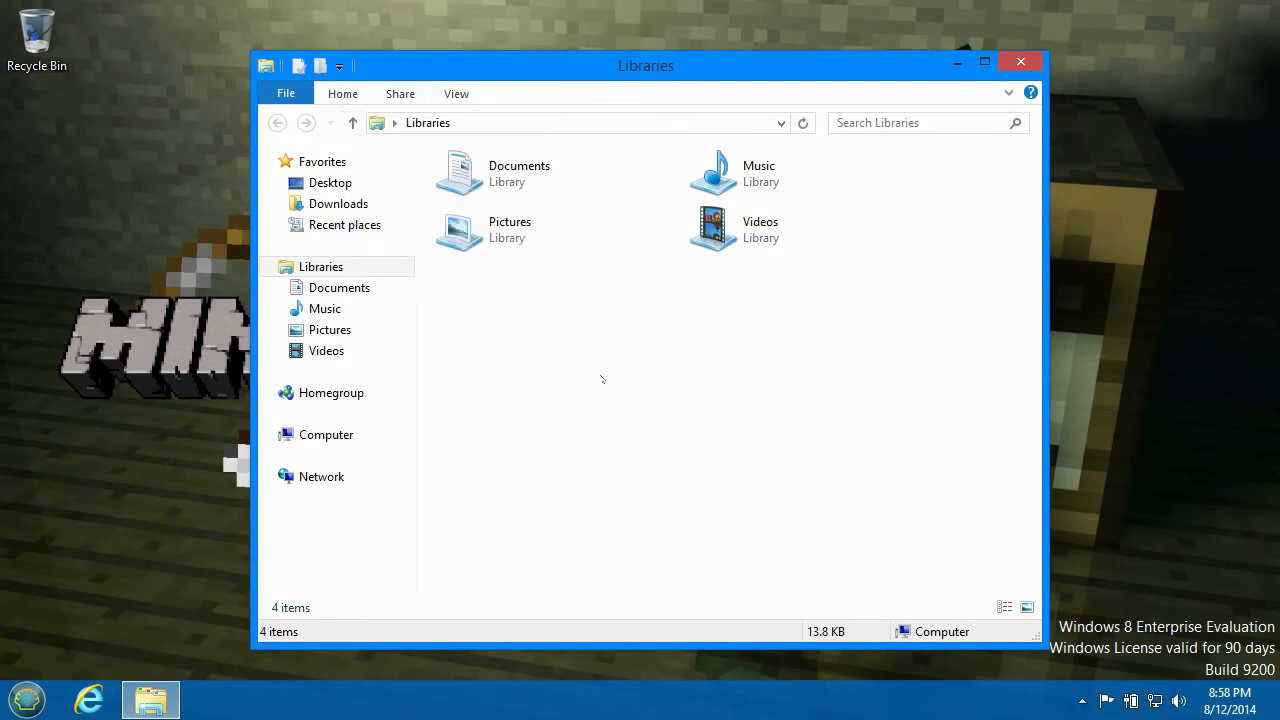
right_click(503, 112)
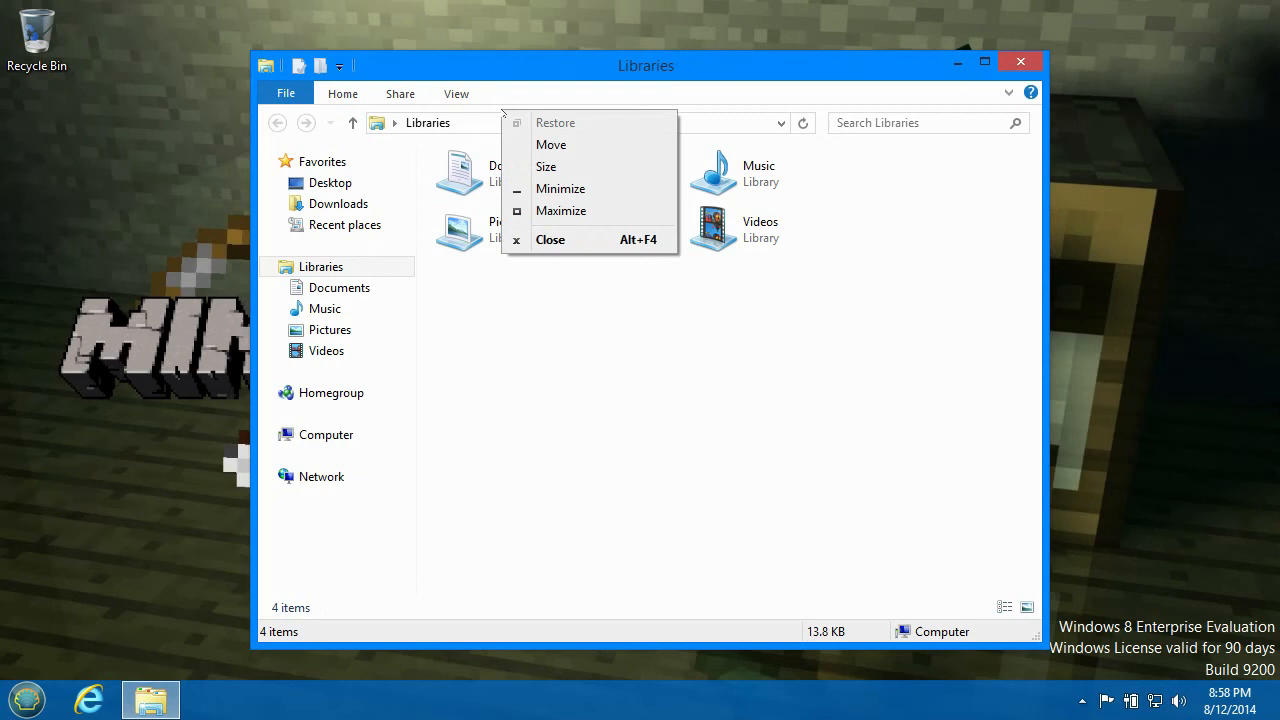
left_click(430, 332)
Look through the Libraries window's view options and the Documents library's management options, and briefly check the start menu
left_click(464, 94)
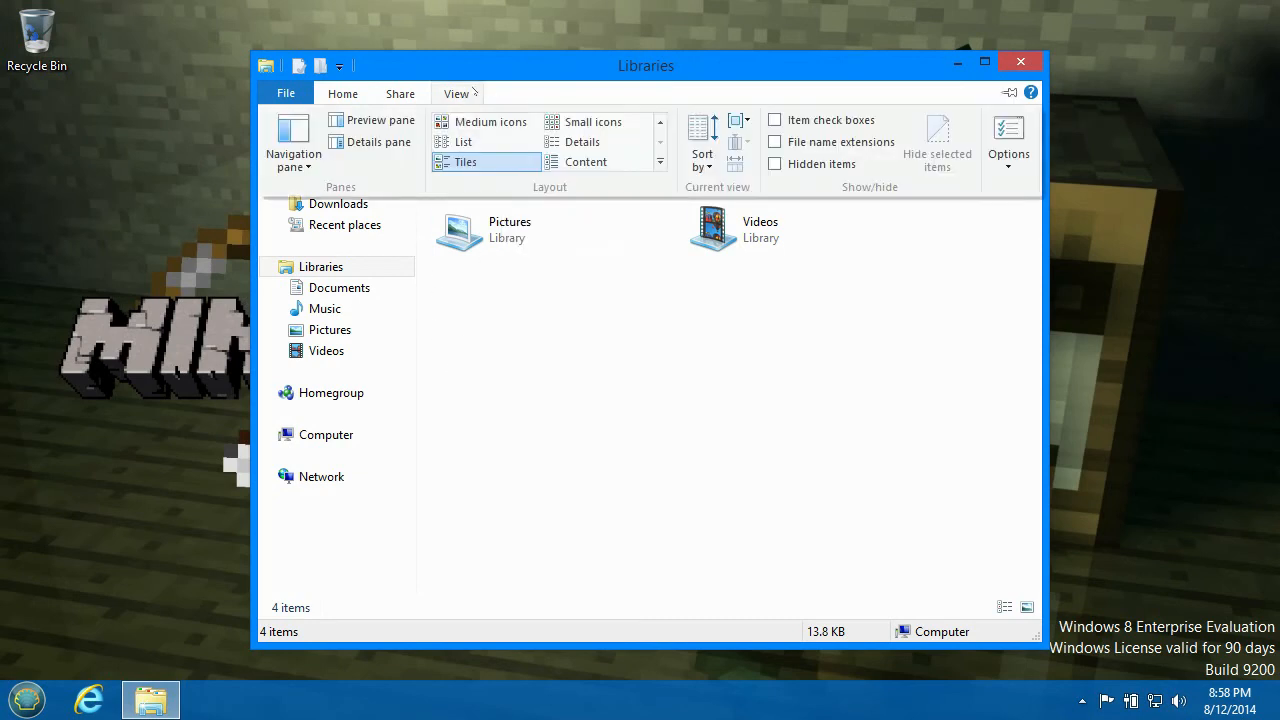
left_click(537, 317)
left_click(540, 175)
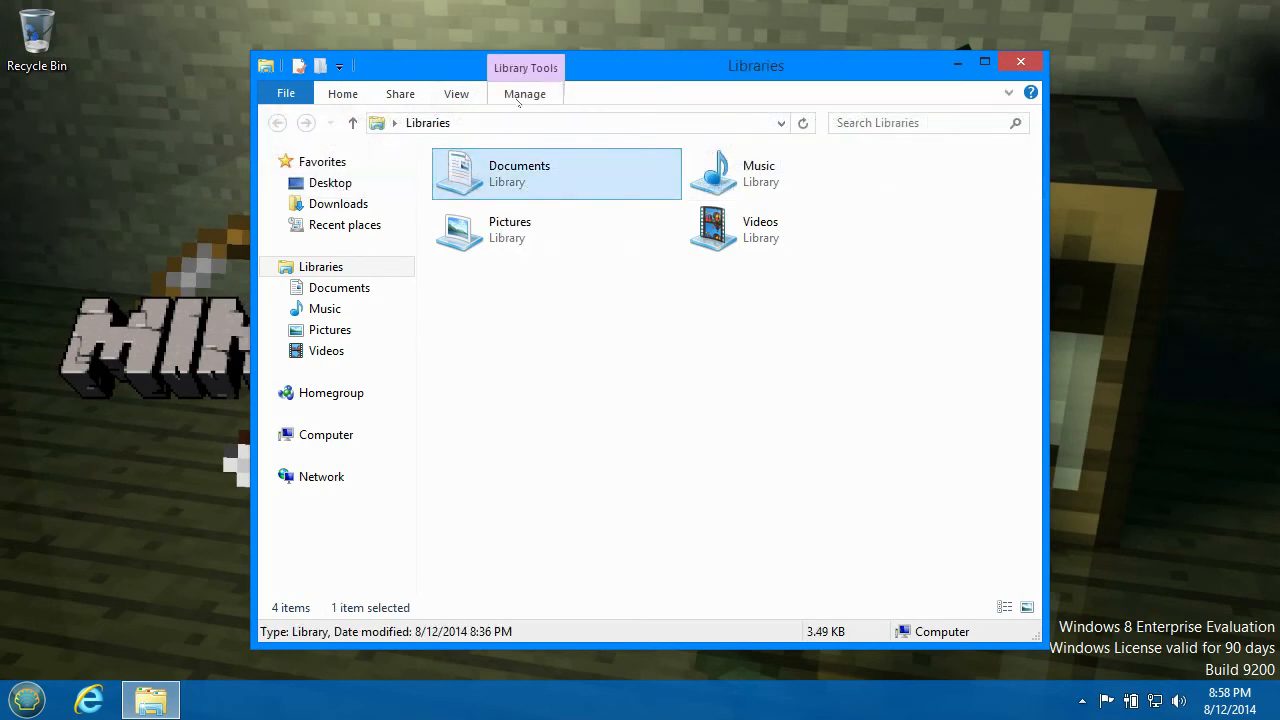
left_click(522, 94)
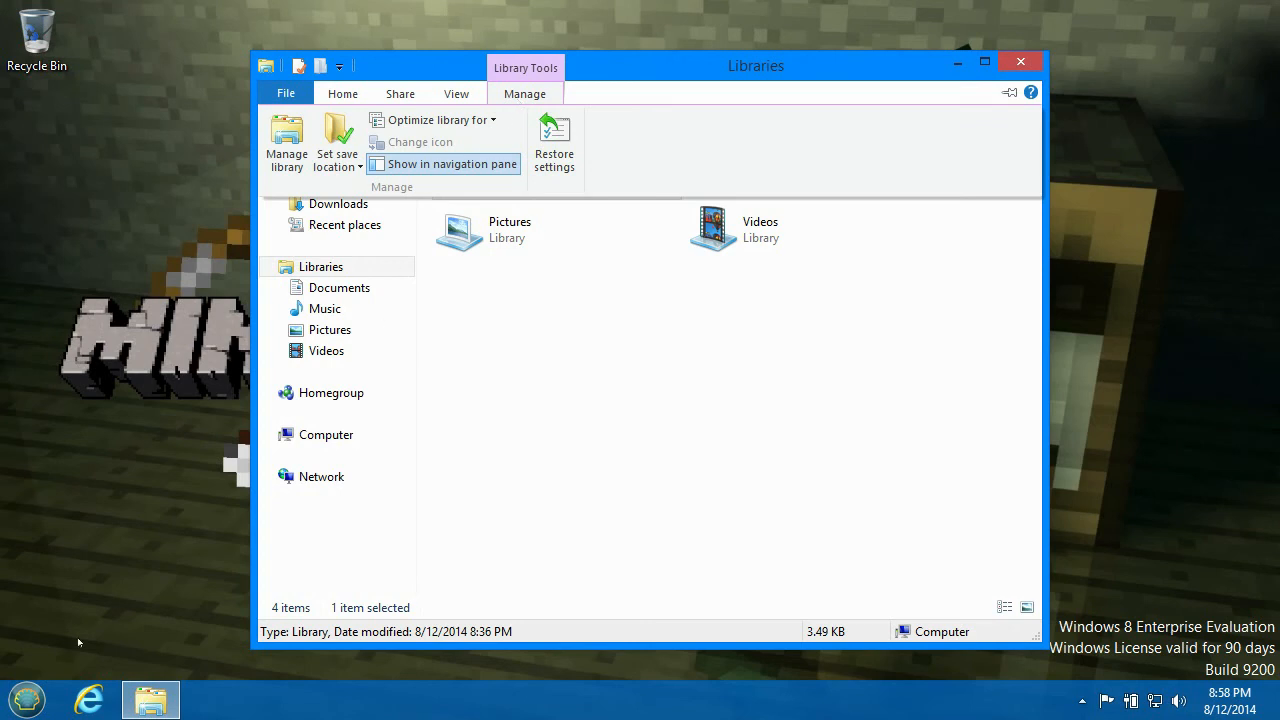
left_click(27, 699)
left_click(613, 441)
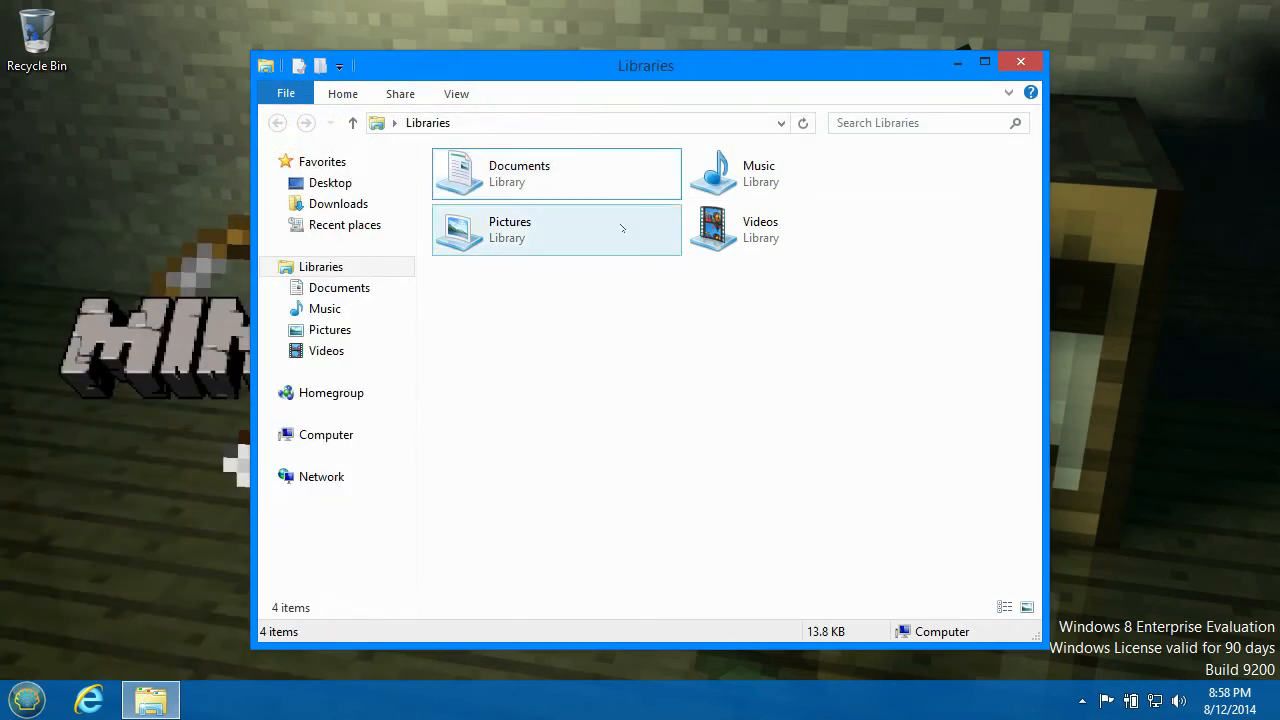
Show the Quick Access Toolbar below the ribbon and return it above the ribbon, twice
right_click(806, 94)
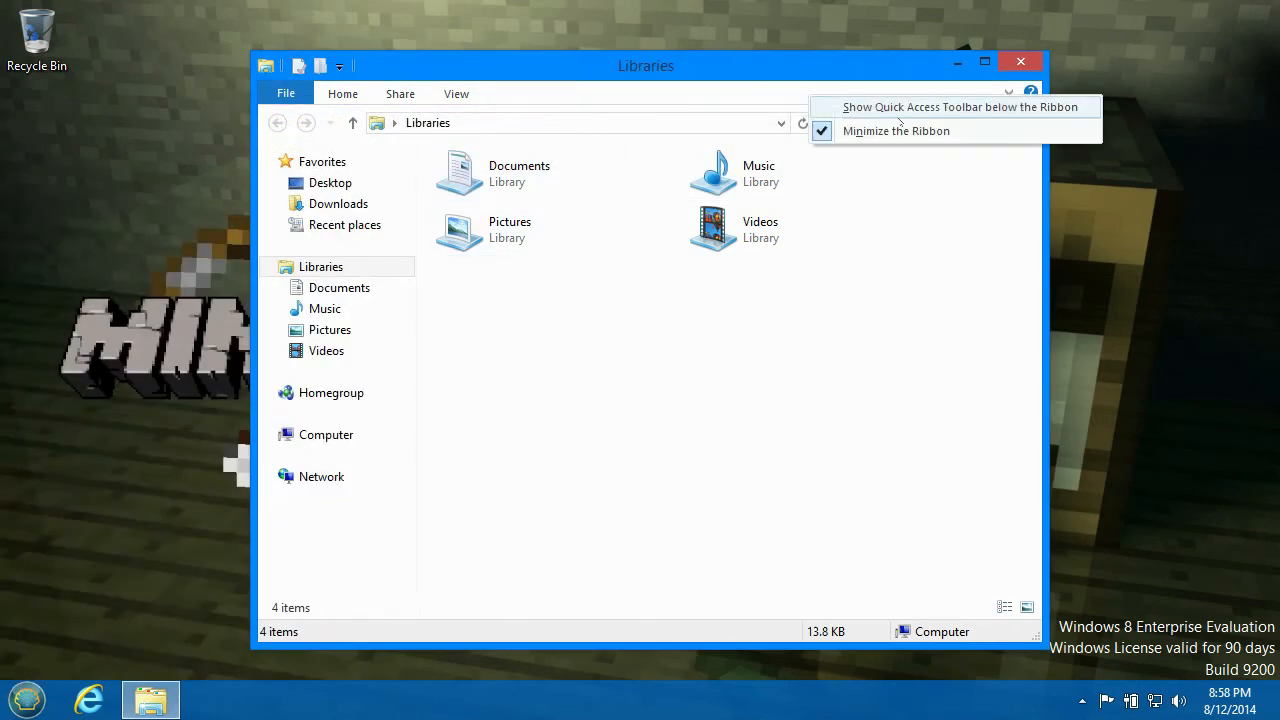
left_click(968, 107)
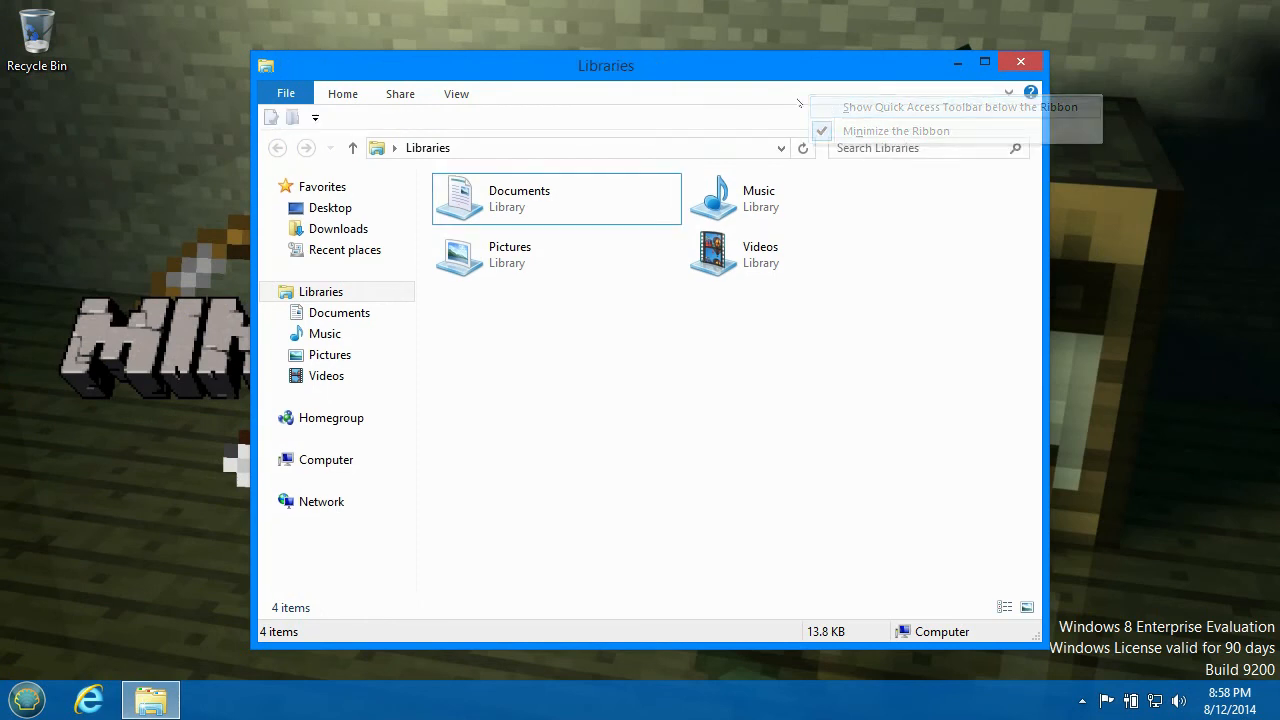
right_click(677, 106)
left_click(735, 119)
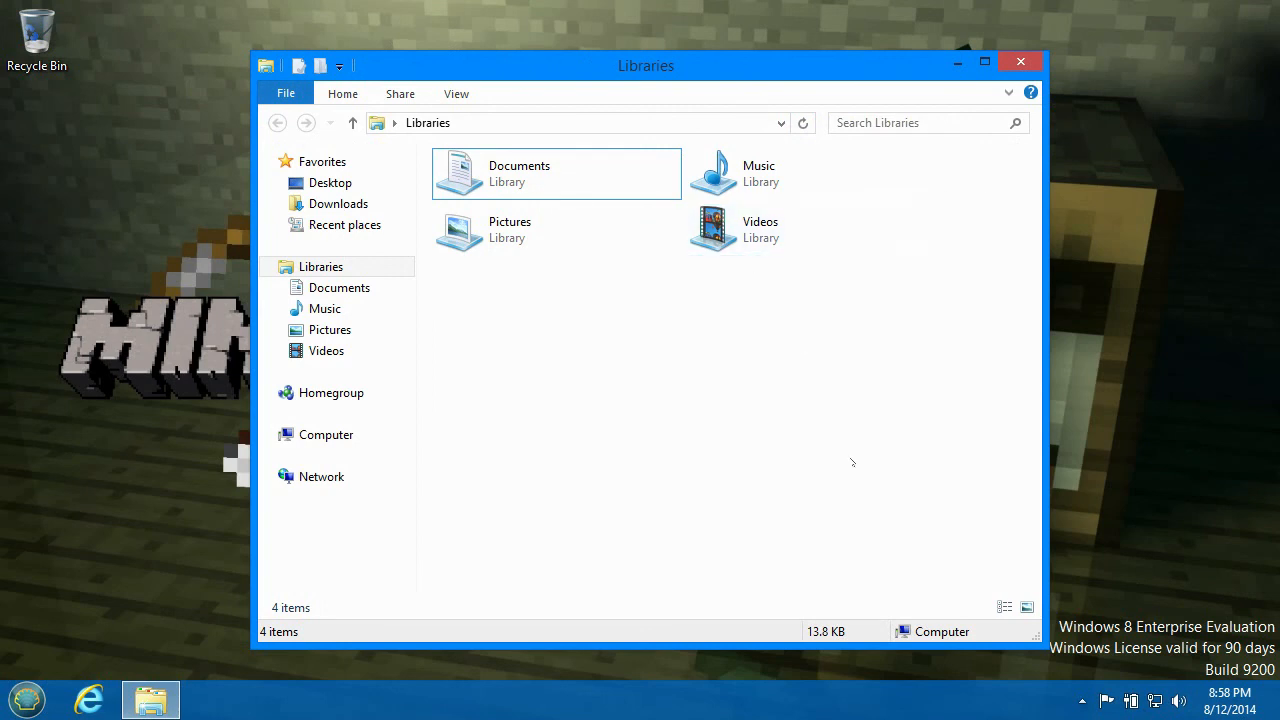
left_click_drag(842, 504, 650, 330)
right_click(691, 73)
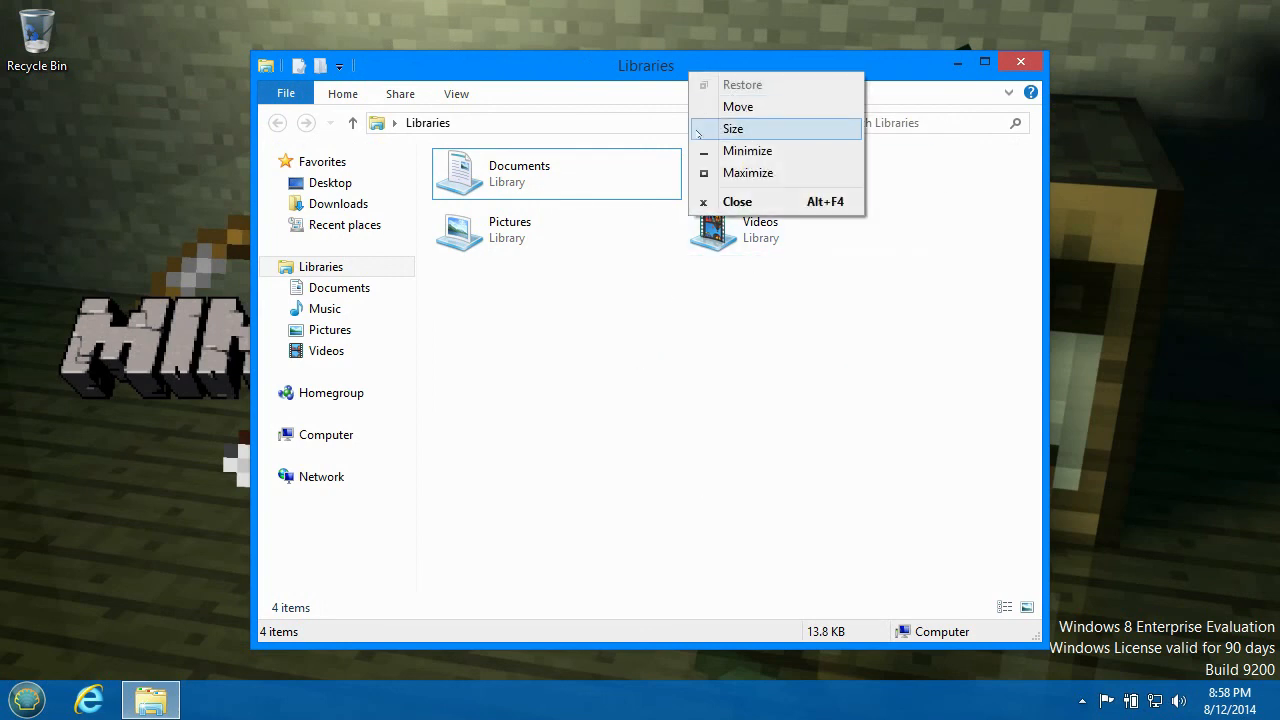
right_click(650, 97)
left_click(733, 108)
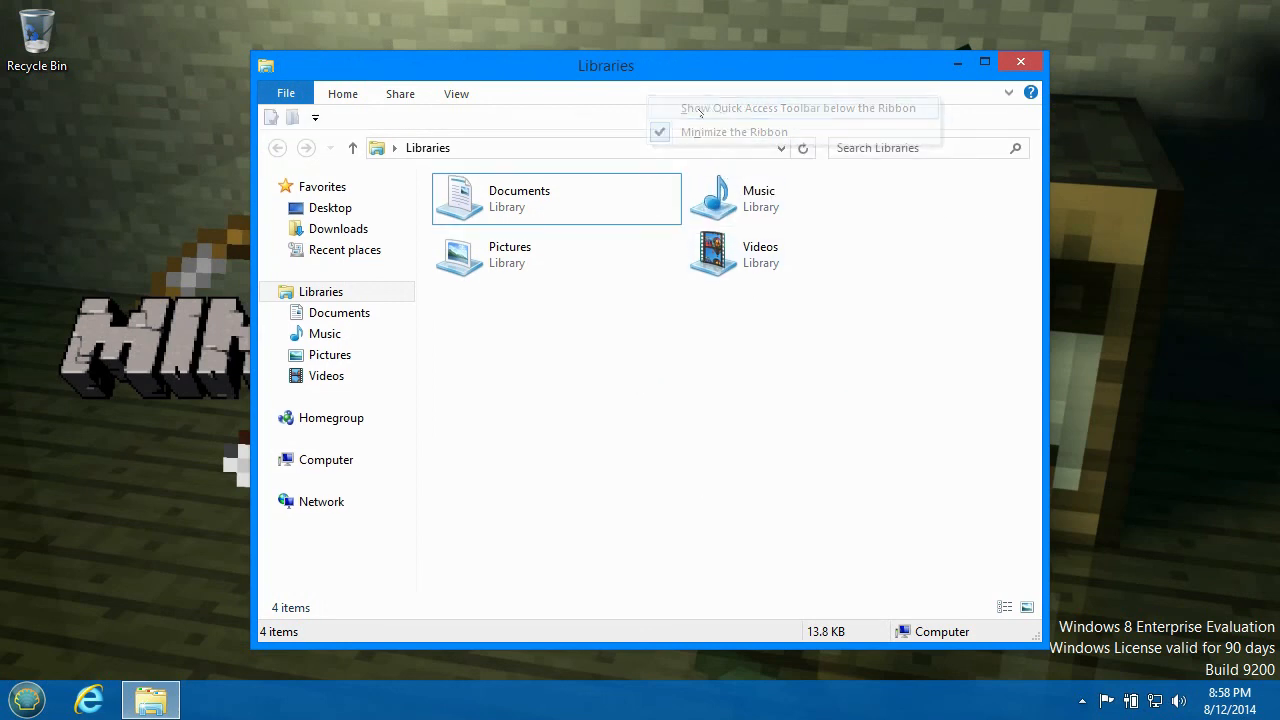
right_click(691, 106)
left_click(729, 115)
Turn off Minimize the Ribbon to expand the ribbon, and minimize it again
right_click(680, 94)
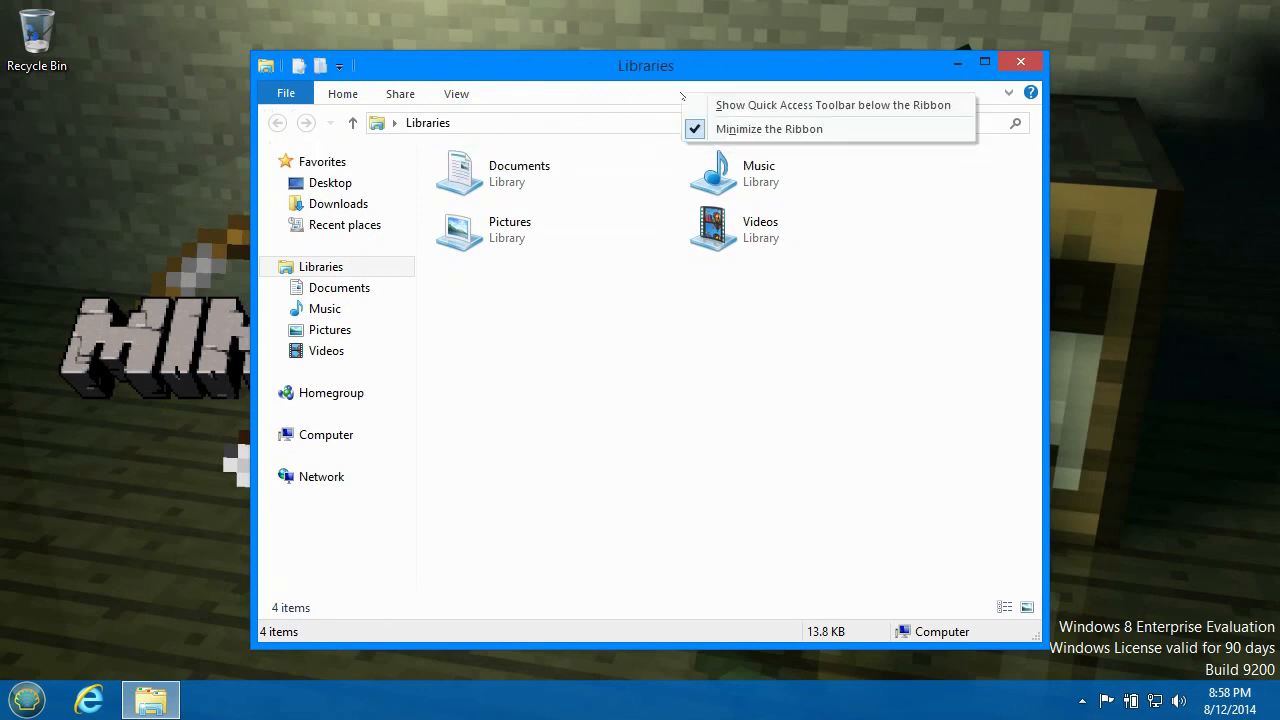
left_click(790, 128)
right_click(628, 97)
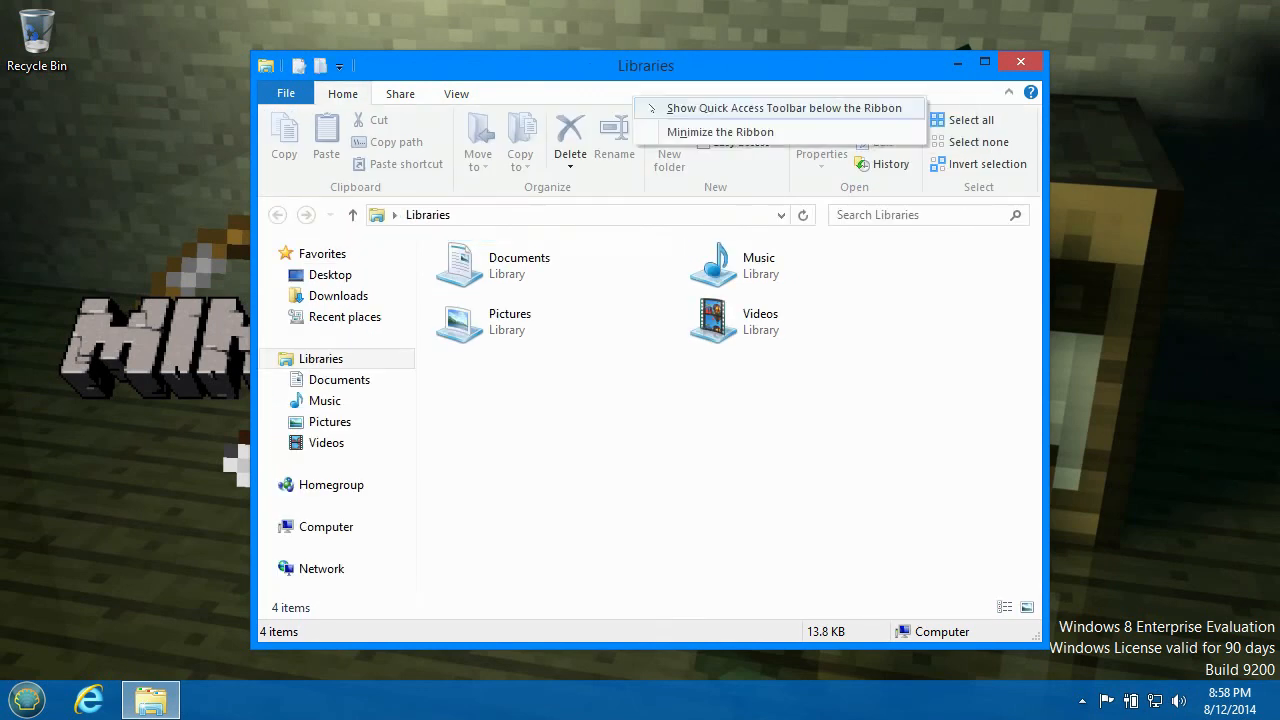
left_click(685, 128)
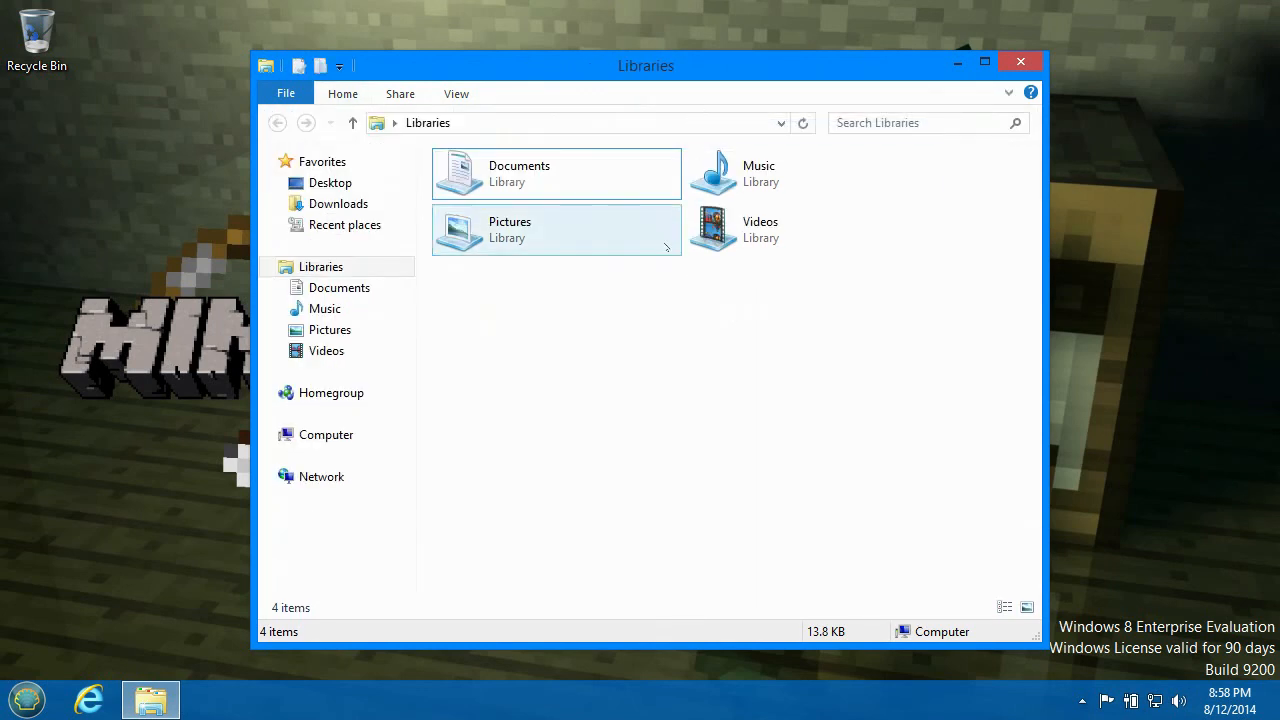
Close the Libraries window, view the Windows Aero start menu on the desktop and dismiss it
left_click_drag(1199, 606, 1060, 300)
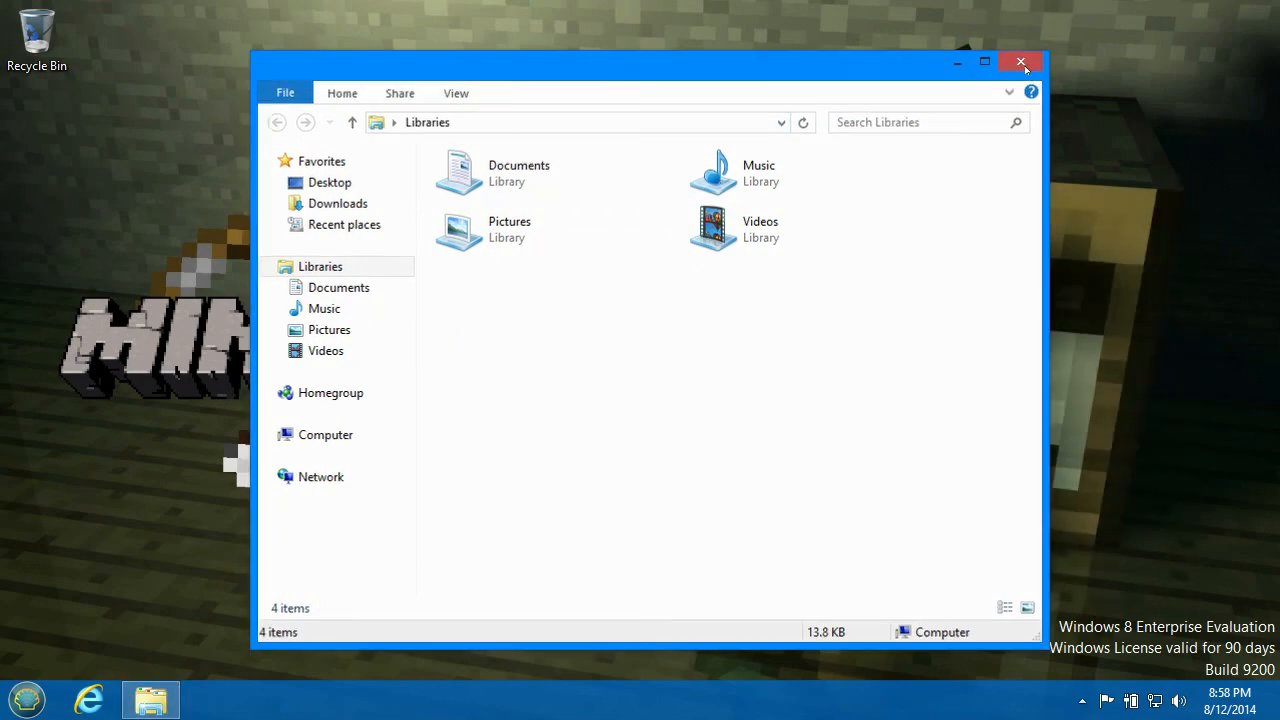
left_click(1020, 63)
left_click(28, 699)
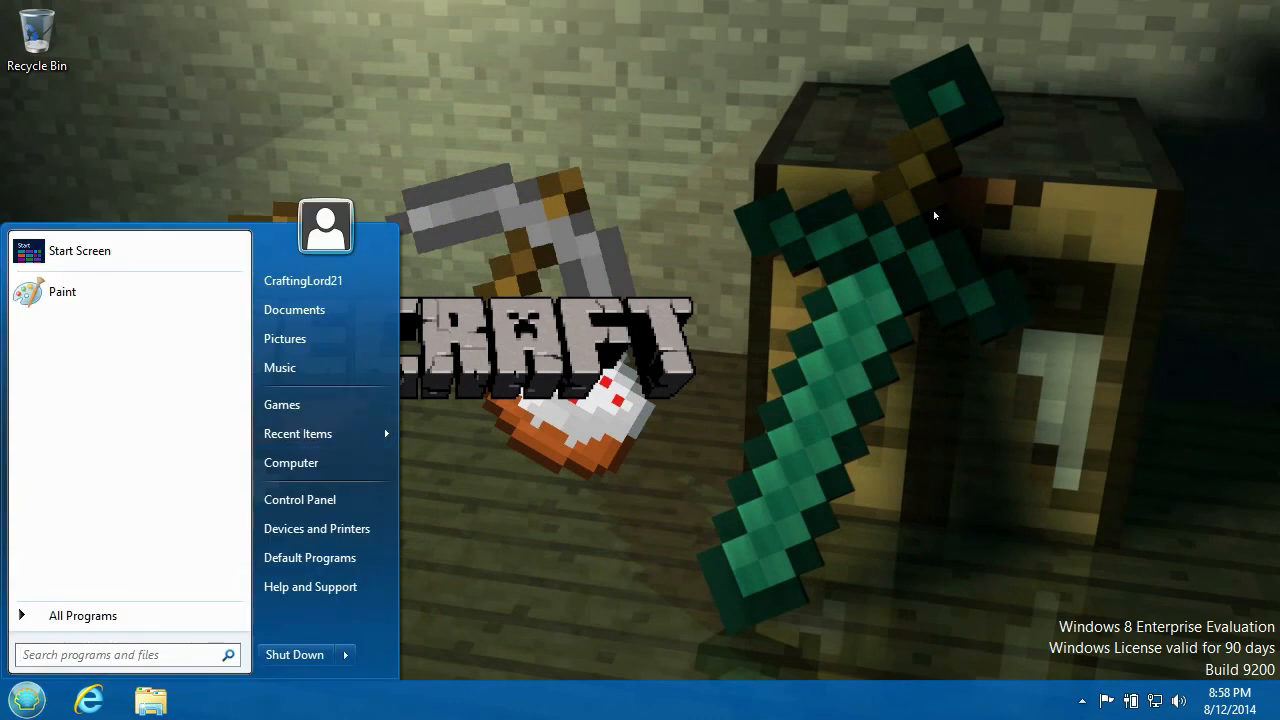
left_click(1058, 164)
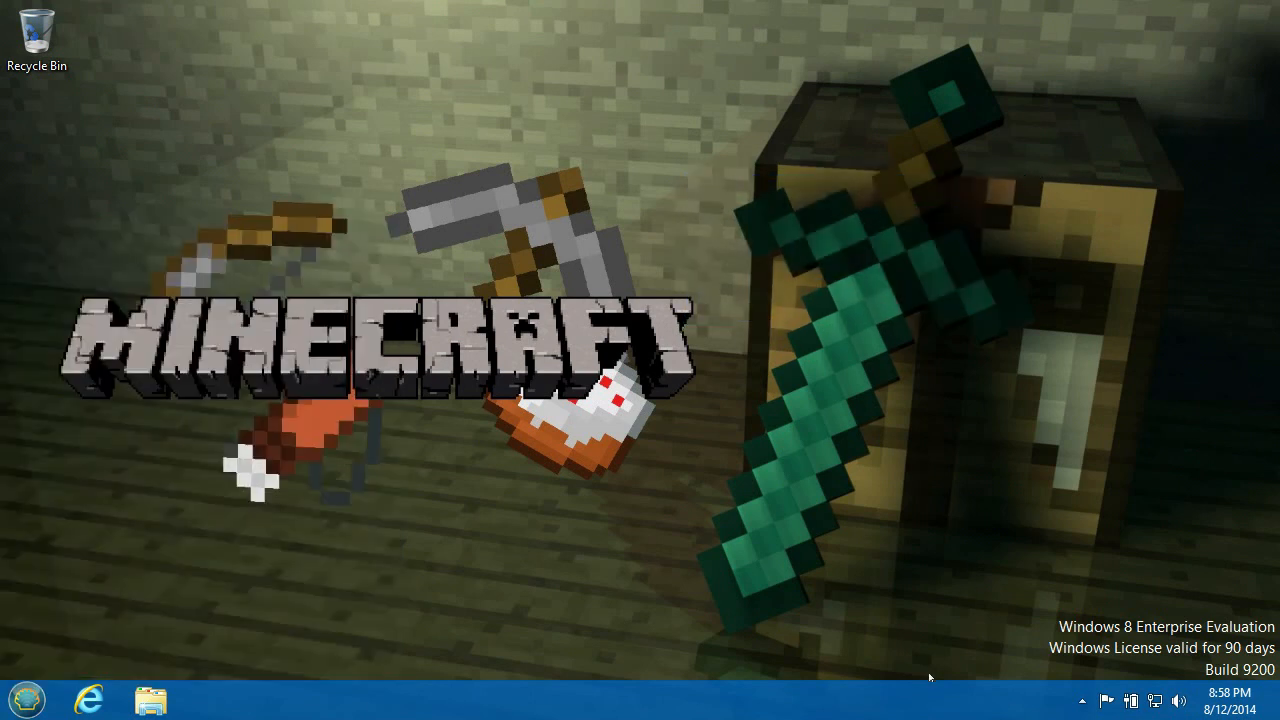
left_click_drag(1217, 659, 30, 40)
left_click_drag(267, 183, 1086, 497)
left_click_drag(522, 242, 968, 452)
left_click_drag(1168, 576, 965, 501)
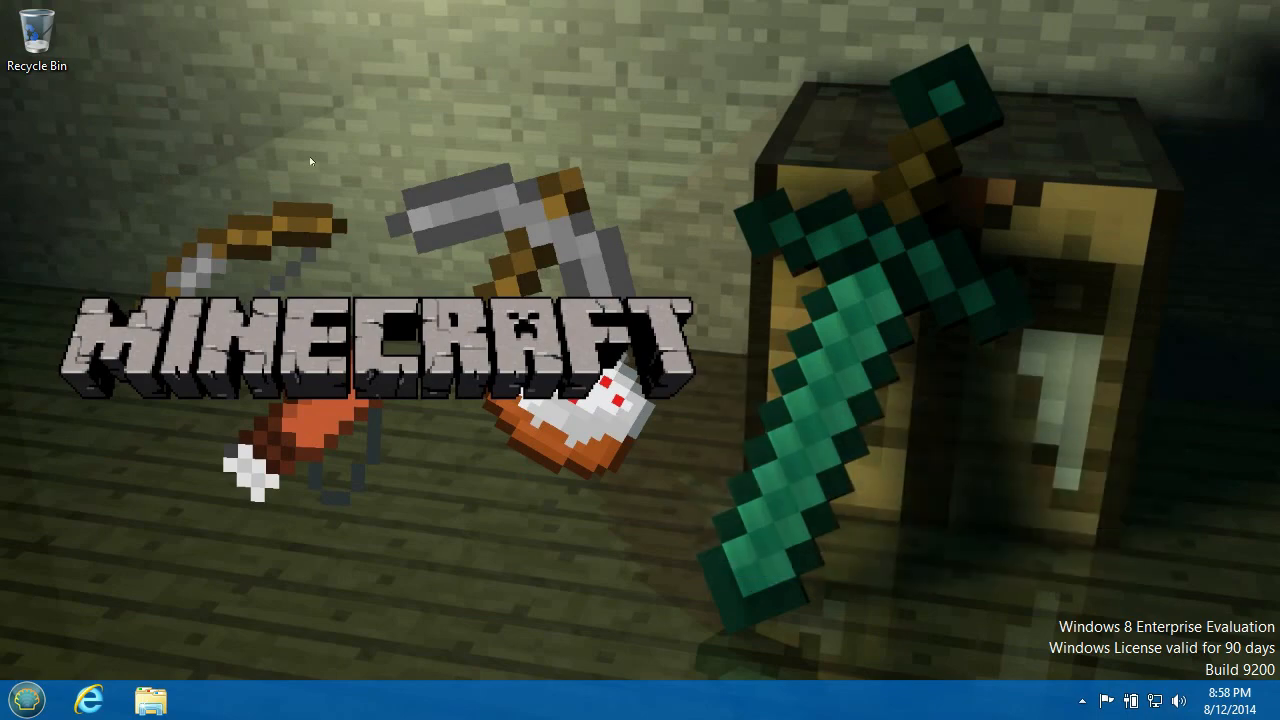